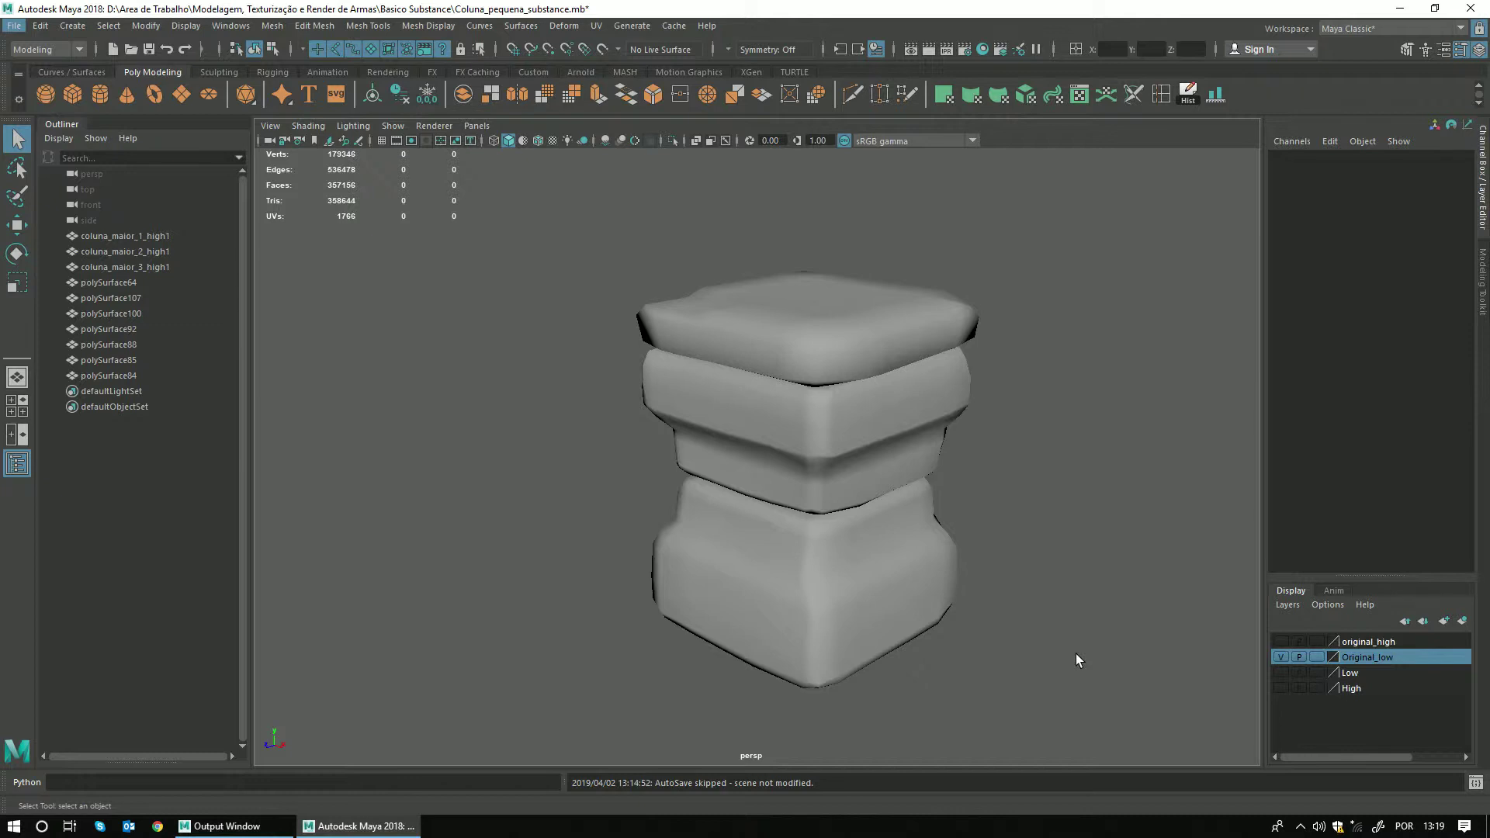
Orbit and zoom around the sculpted column, then select the low-poly mesh polySurface64.
mouse_move(675, 519)
alt+mouse_down()
mouse_move(746, 461)
mouse_move(592, 492)
mouse_move(821, 481)
mouse_move(682, 454)
mouse_move(831, 447)
mouse_move(852, 466)
mouse_move(723, 475)
mouse_move(788, 454)
alt+mouse_up()
scroll(821, 481, down, 2)
scroll(807, 482, down, 3)
scroll(788, 455, up, 2)
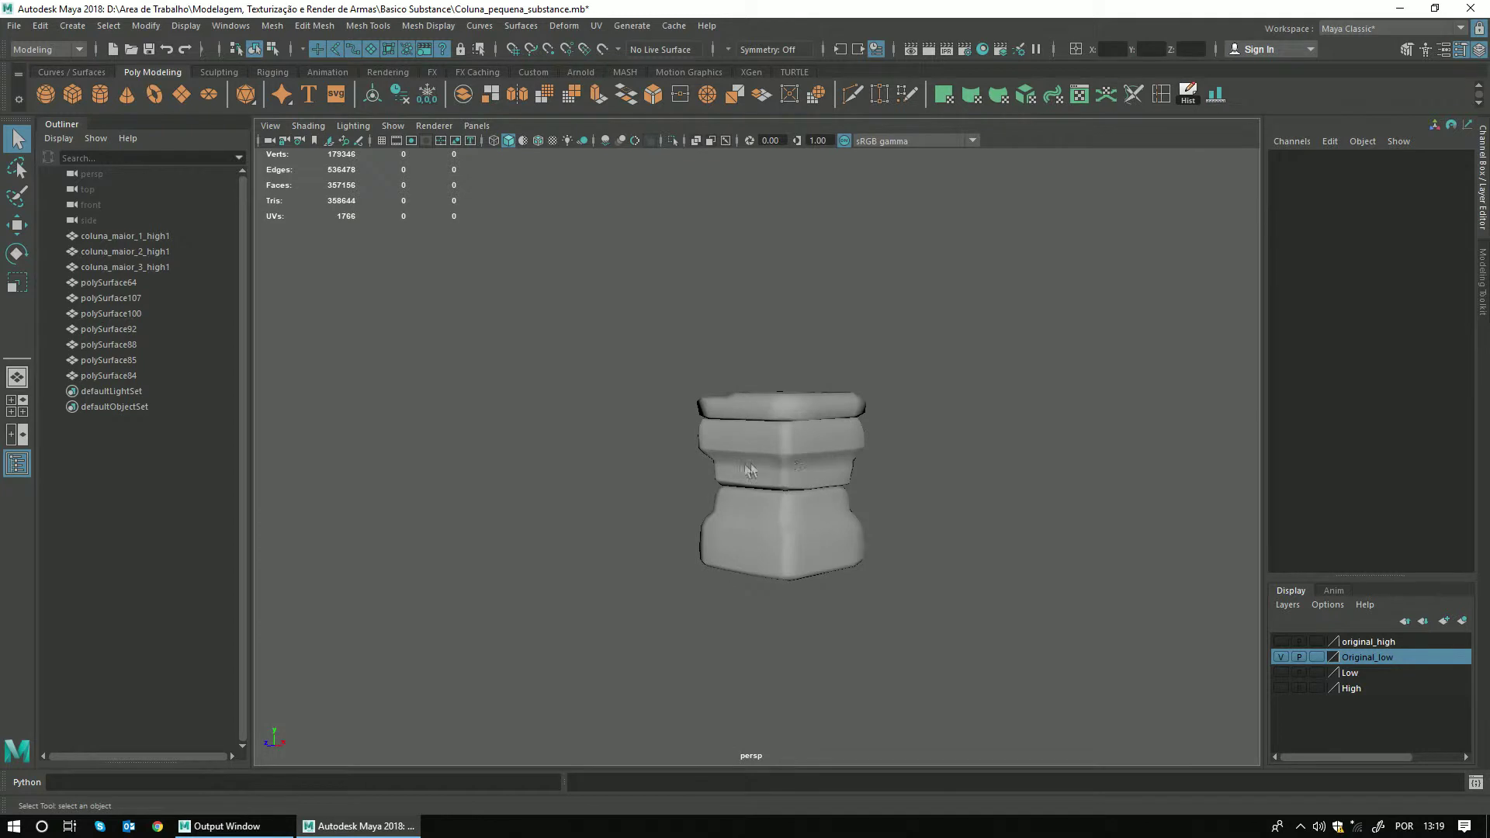
scroll(712, 476, up, 2)
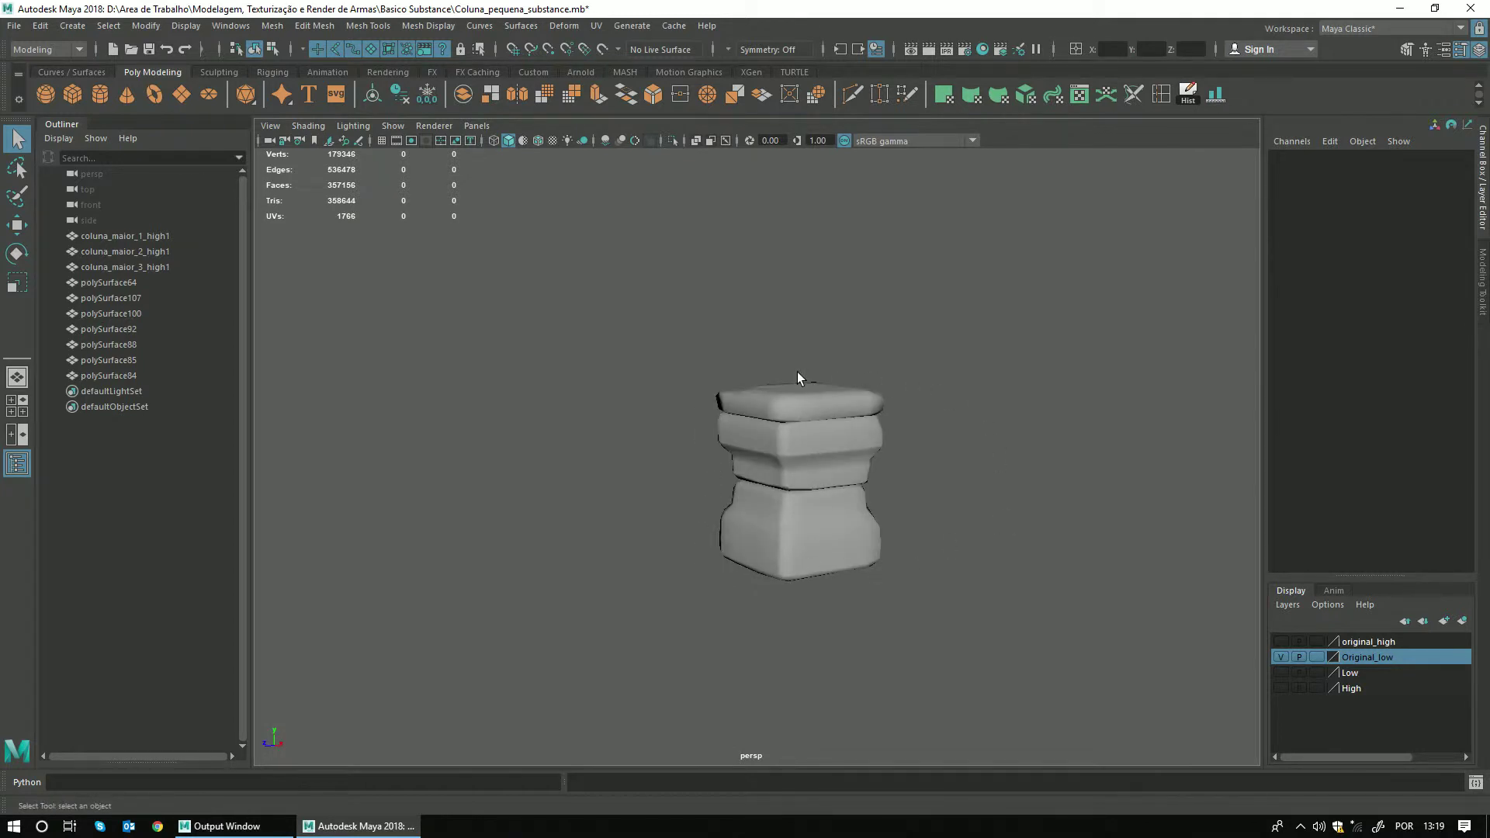
alt+drag(822, 400, 705, 431)
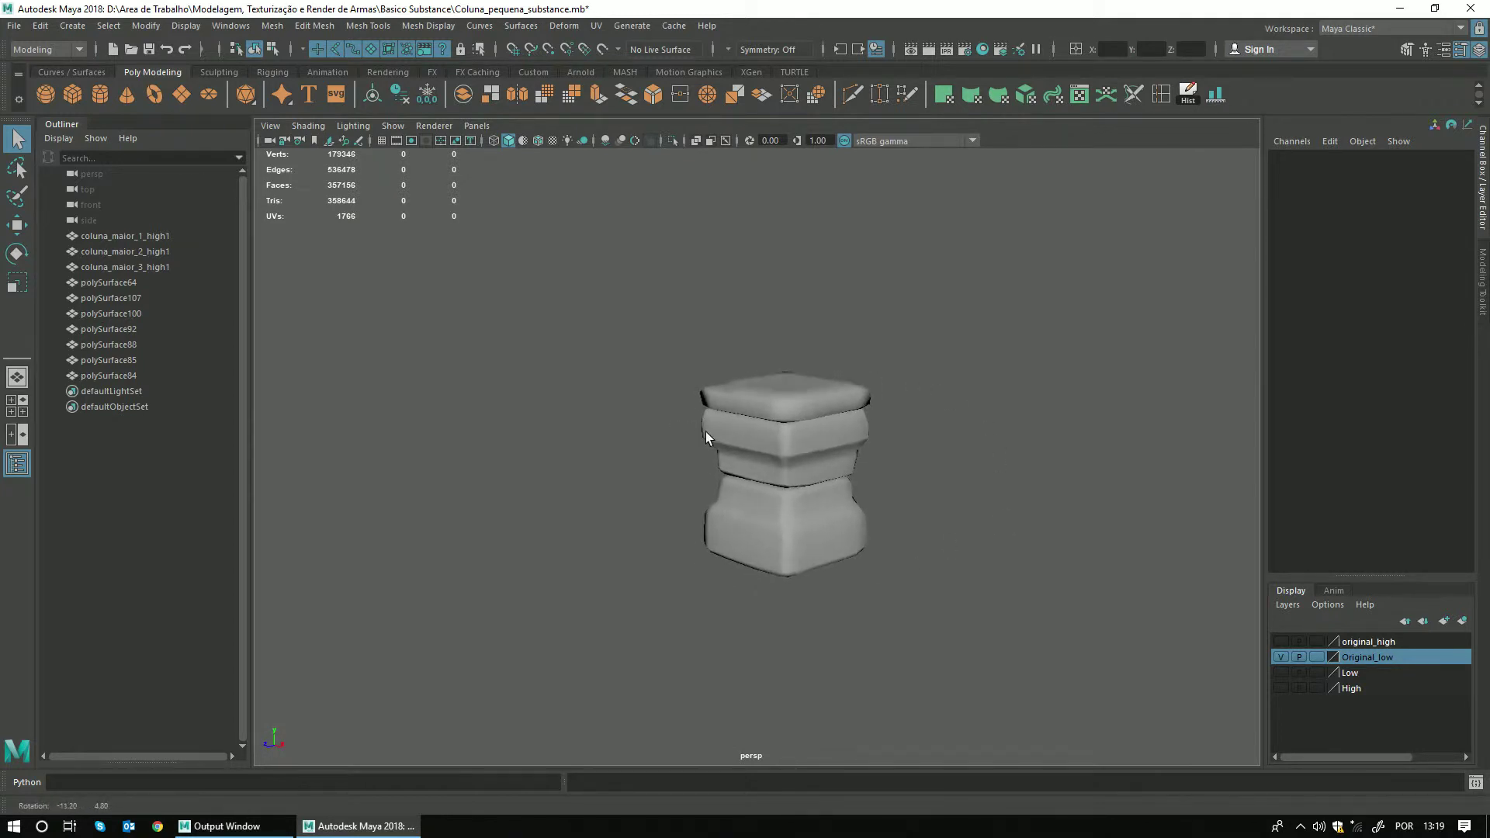
scroll(897, 443, up, 2)
scroll(826, 398, up, 1)
mouse_move(871, 400)
alt+mouse_down()
mouse_move(1031, 405)
mouse_move(835, 399)
alt+mouse_up()
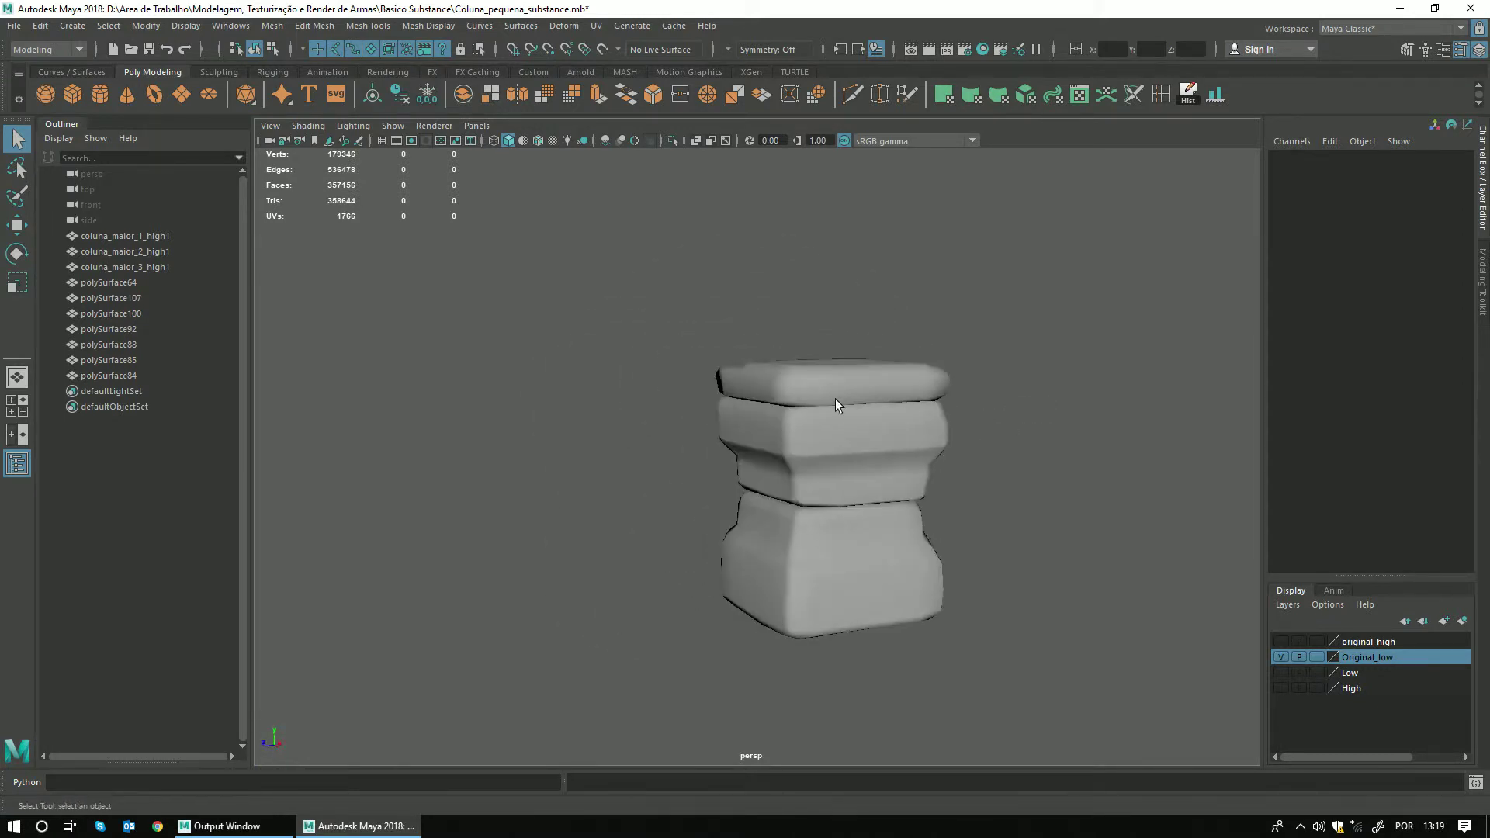
click(835, 399)
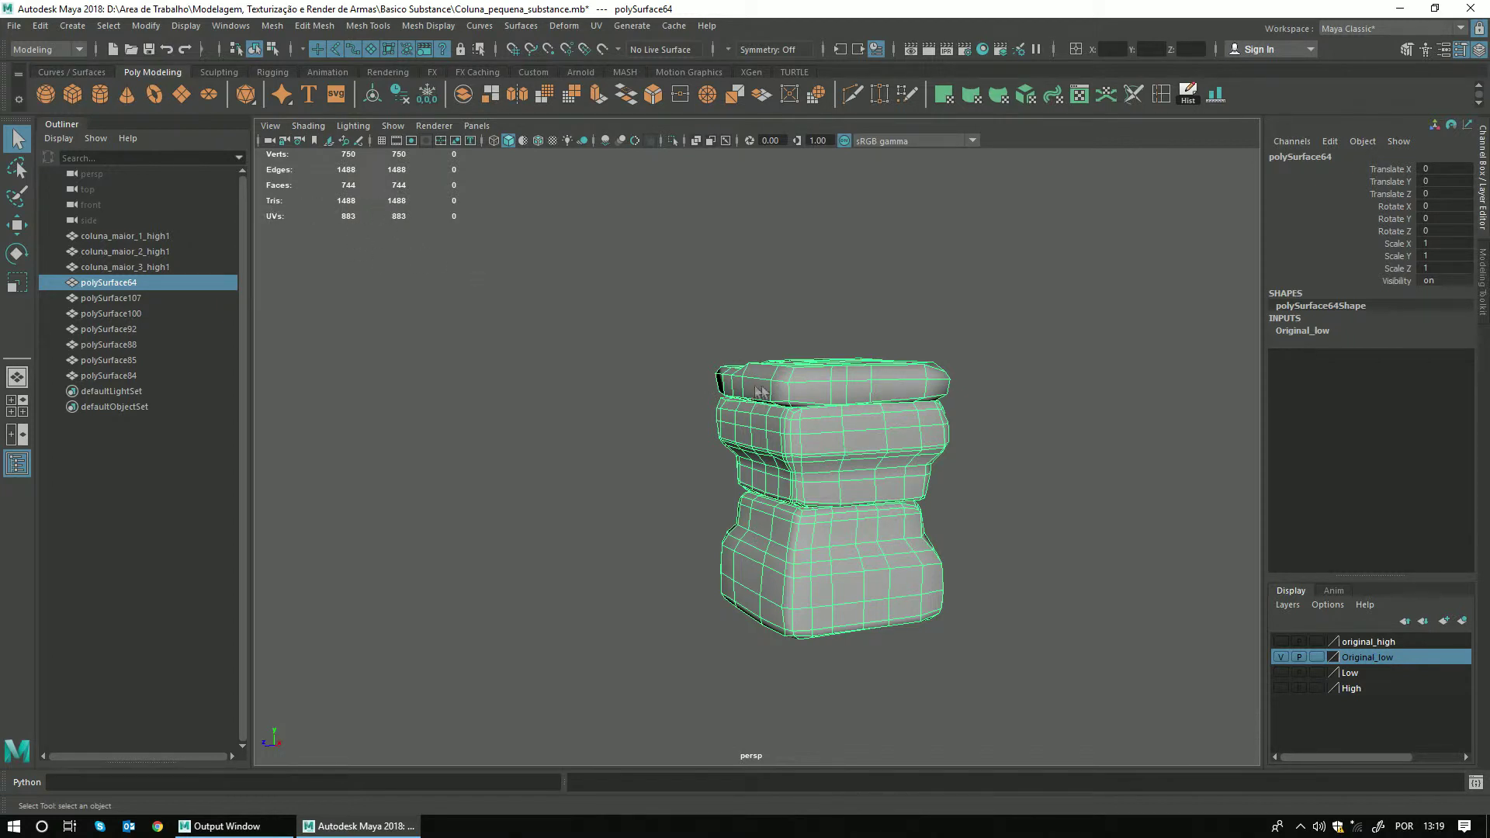
click(672, 464)
click(770, 405)
mouse_move(701, 476)
alt+mouse_down()
mouse_move(824, 486)
mouse_move(871, 472)
mouse_move(851, 456)
mouse_move(672, 456)
mouse_move(968, 468)
mouse_move(857, 456)
alt+mouse_up()
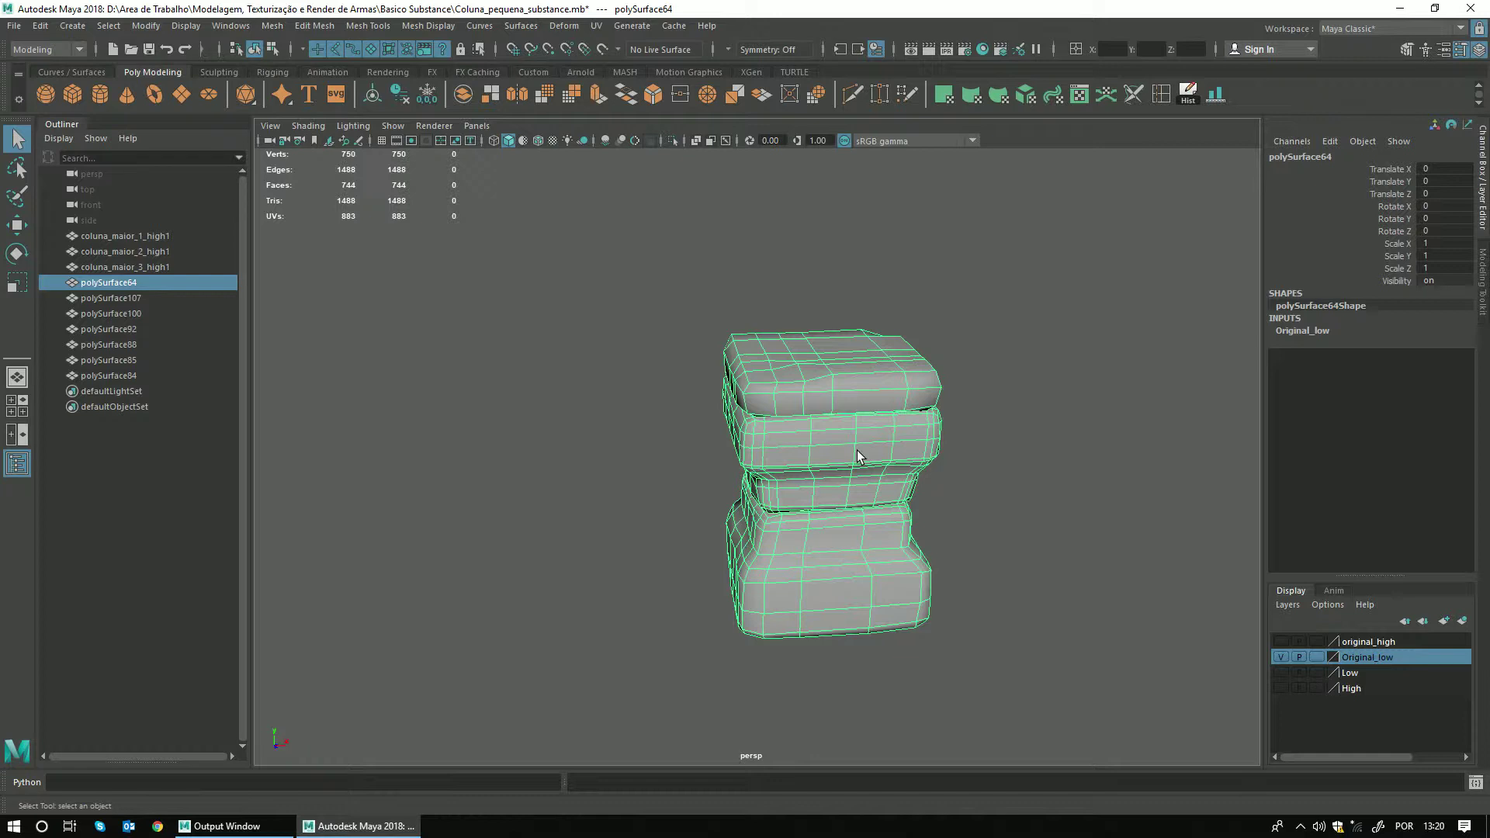
alt+drag(856, 455, 726, 501)
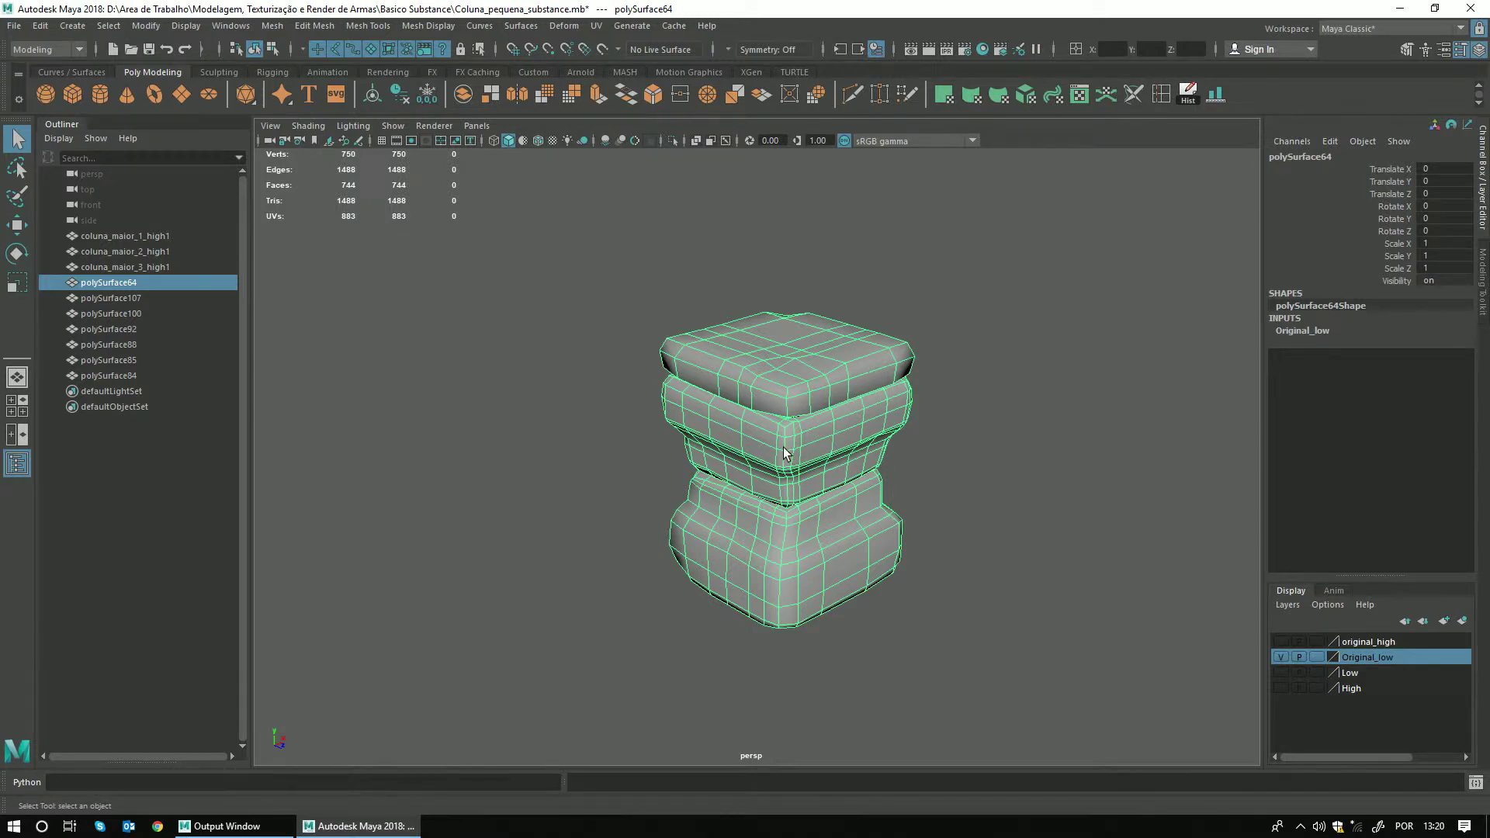
alt+drag(784, 454, 928, 474)
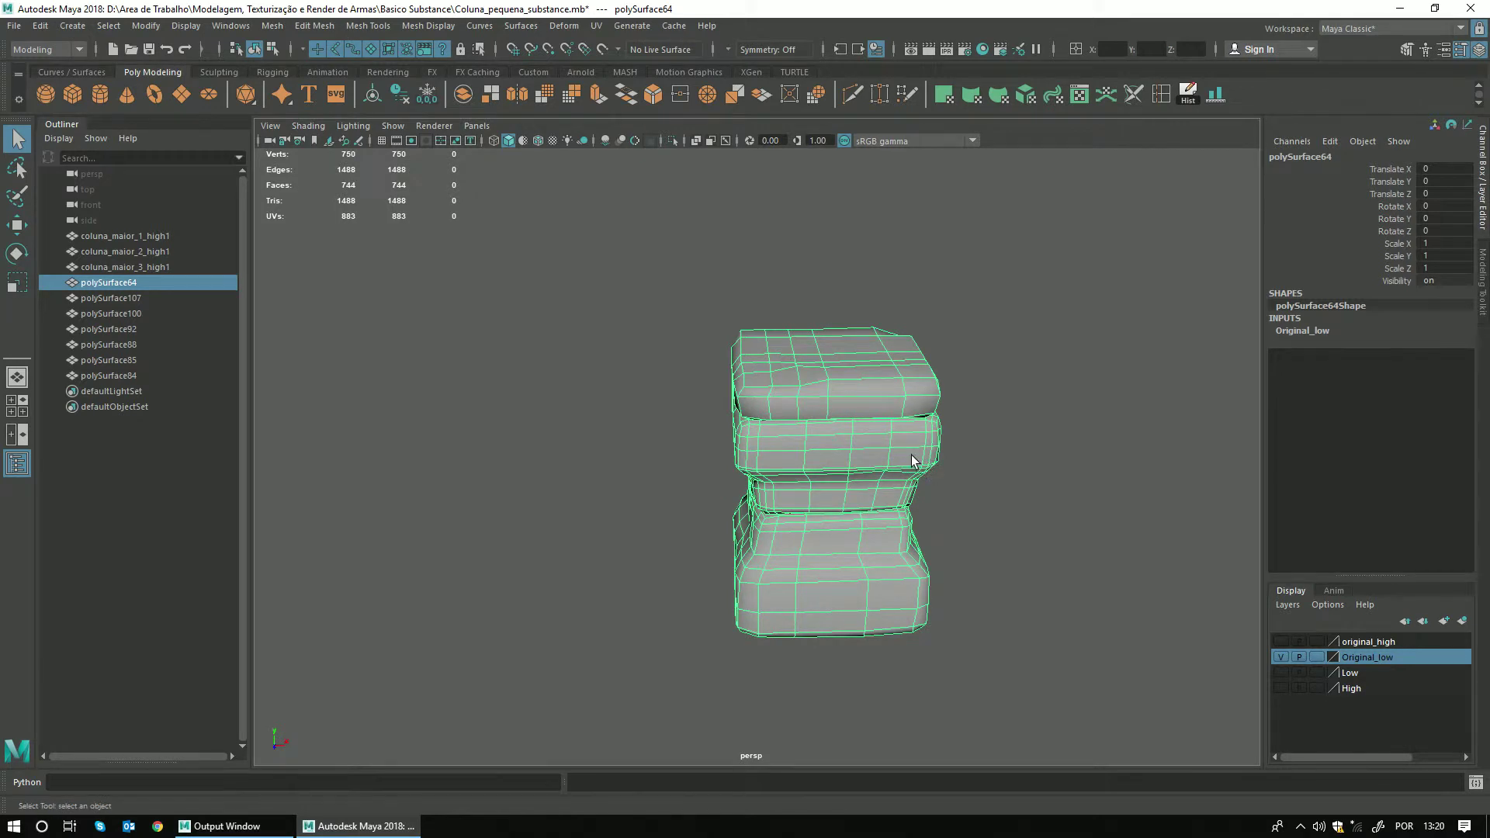
alt+drag(911, 455, 905, 463)
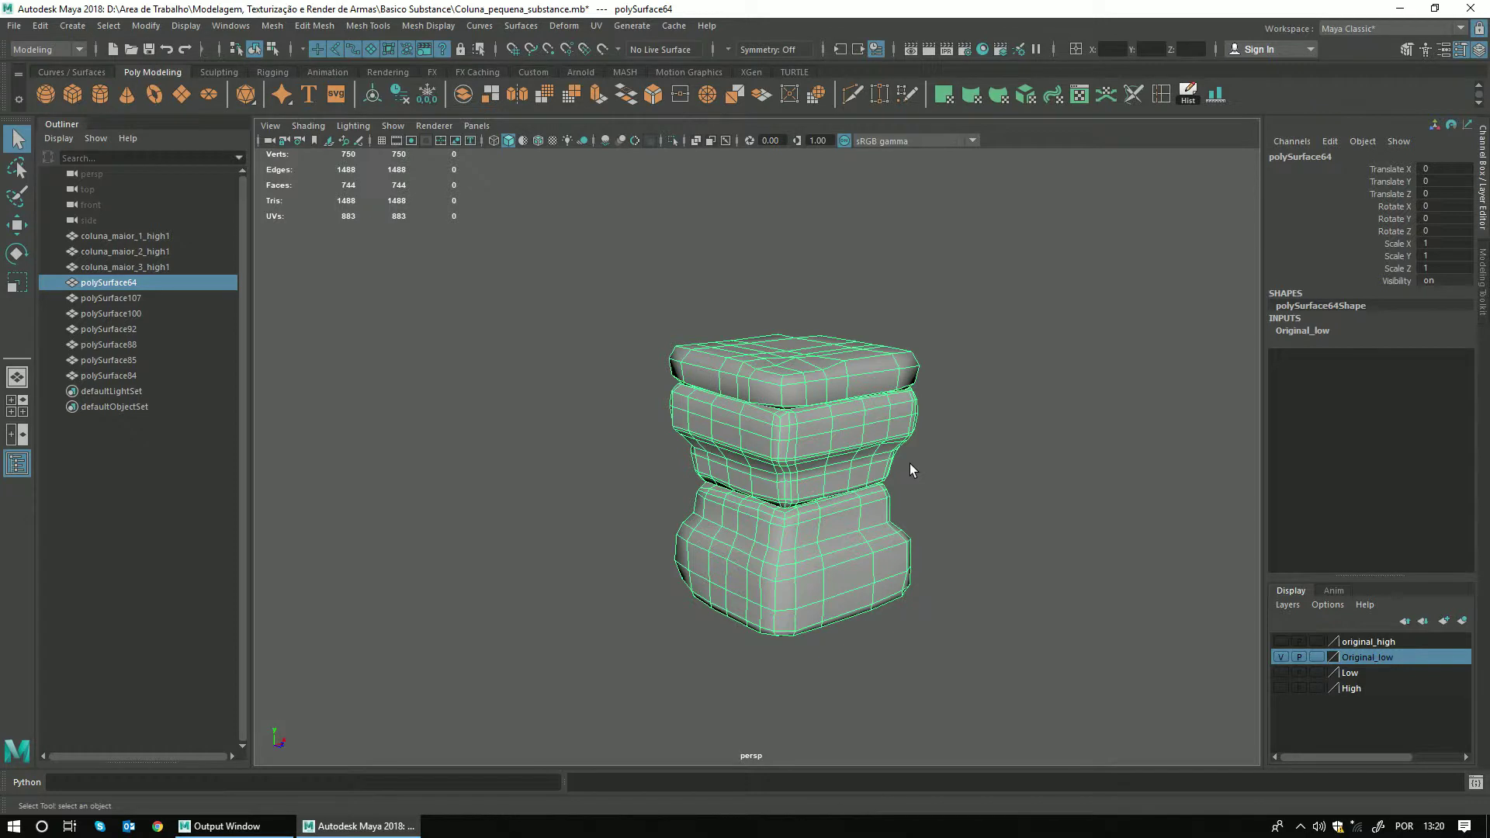
alt+drag(911, 470, 848, 445)
click(1002, 441)
mouse_move(1003, 441)
alt+mouse_down()
mouse_move(1081, 356)
mouse_move(1074, 372)
mouse_move(950, 405)
mouse_move(825, 416)
mouse_move(784, 442)
mouse_move(1014, 447)
alt+mouse_up()
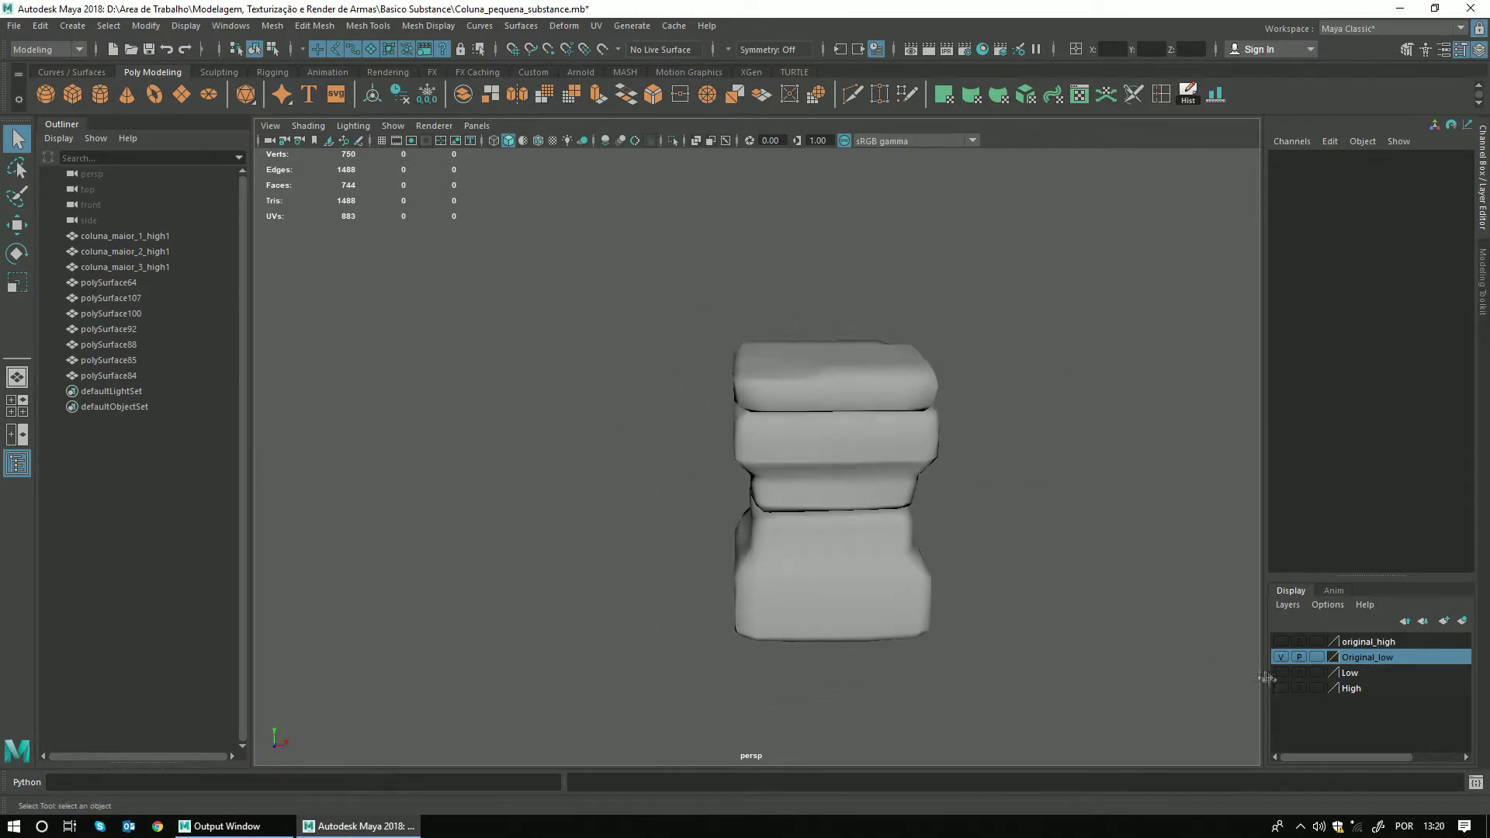
click(1282, 658)
alt+drag(869, 548, 882, 542)
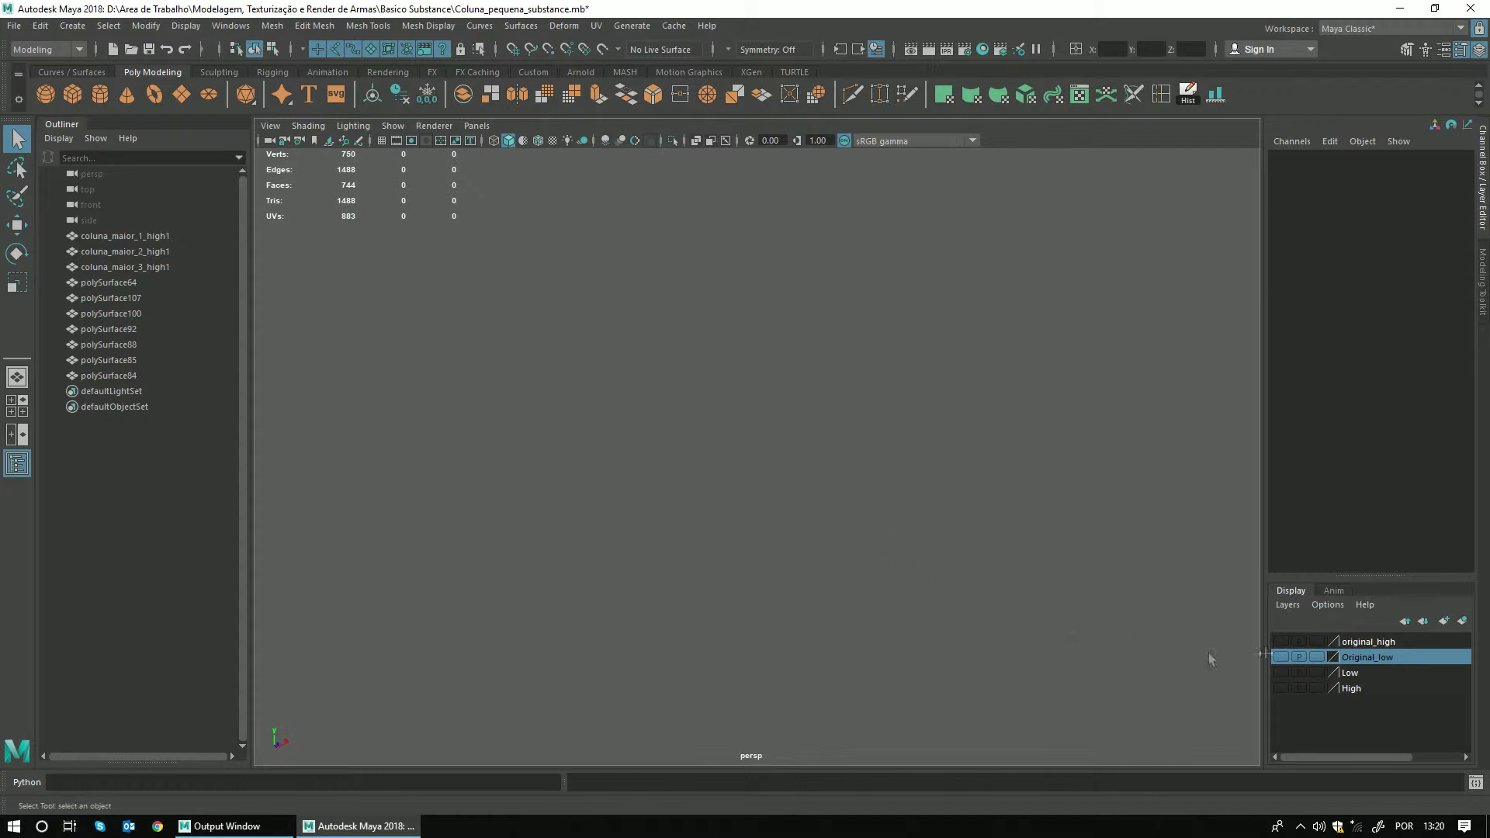
click(1282, 642)
mouse_move(1008, 511)
alt+mouse_down()
mouse_move(922, 452)
mouse_move(1015, 459)
mouse_move(961, 509)
mouse_move(781, 468)
mouse_move(942, 465)
mouse_move(804, 443)
mouse_move(865, 422)
mouse_move(780, 427)
alt+mouse_up()
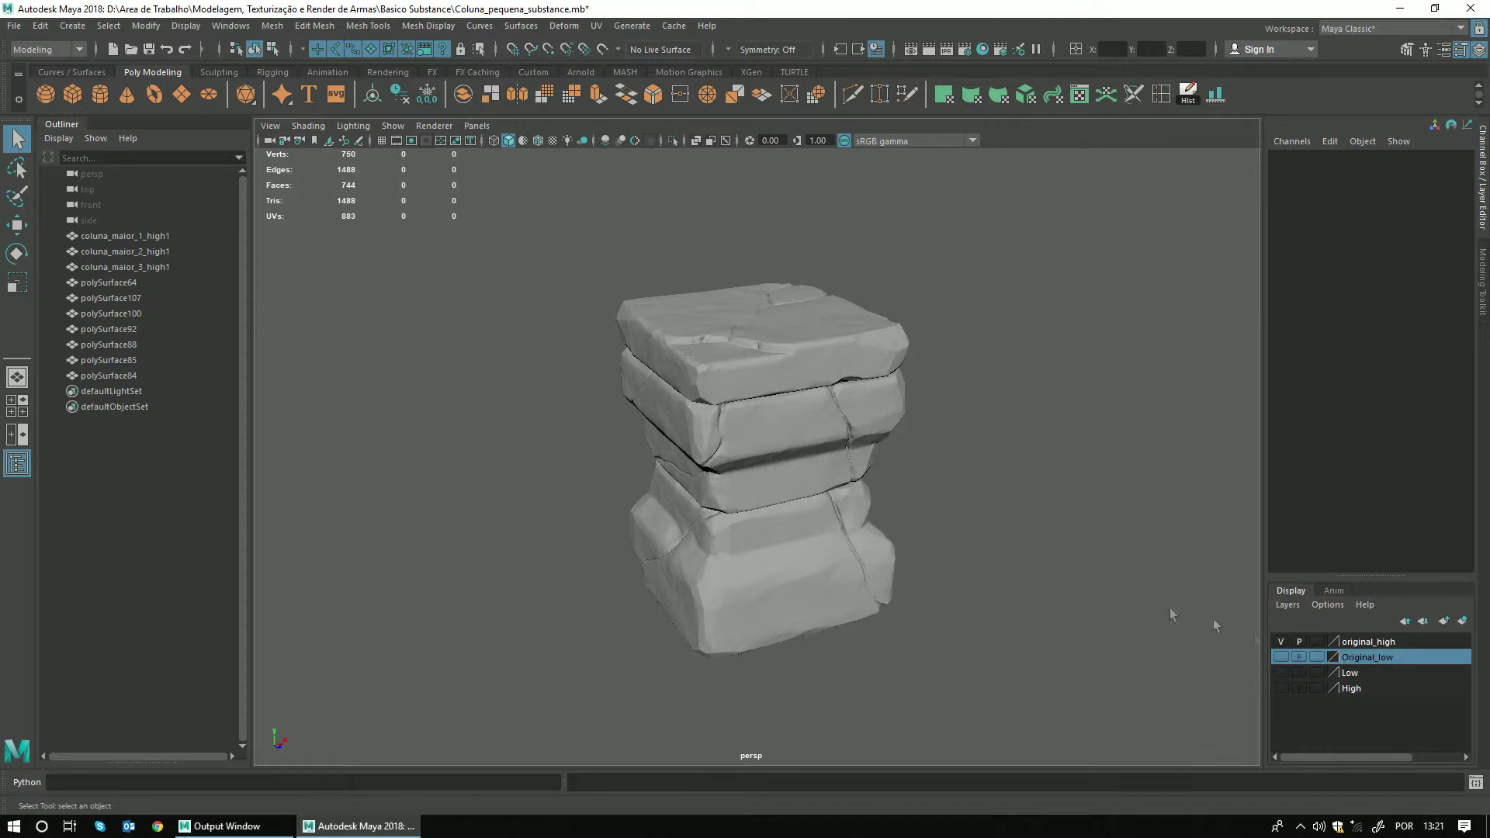
drag(565, 245, 990, 684)
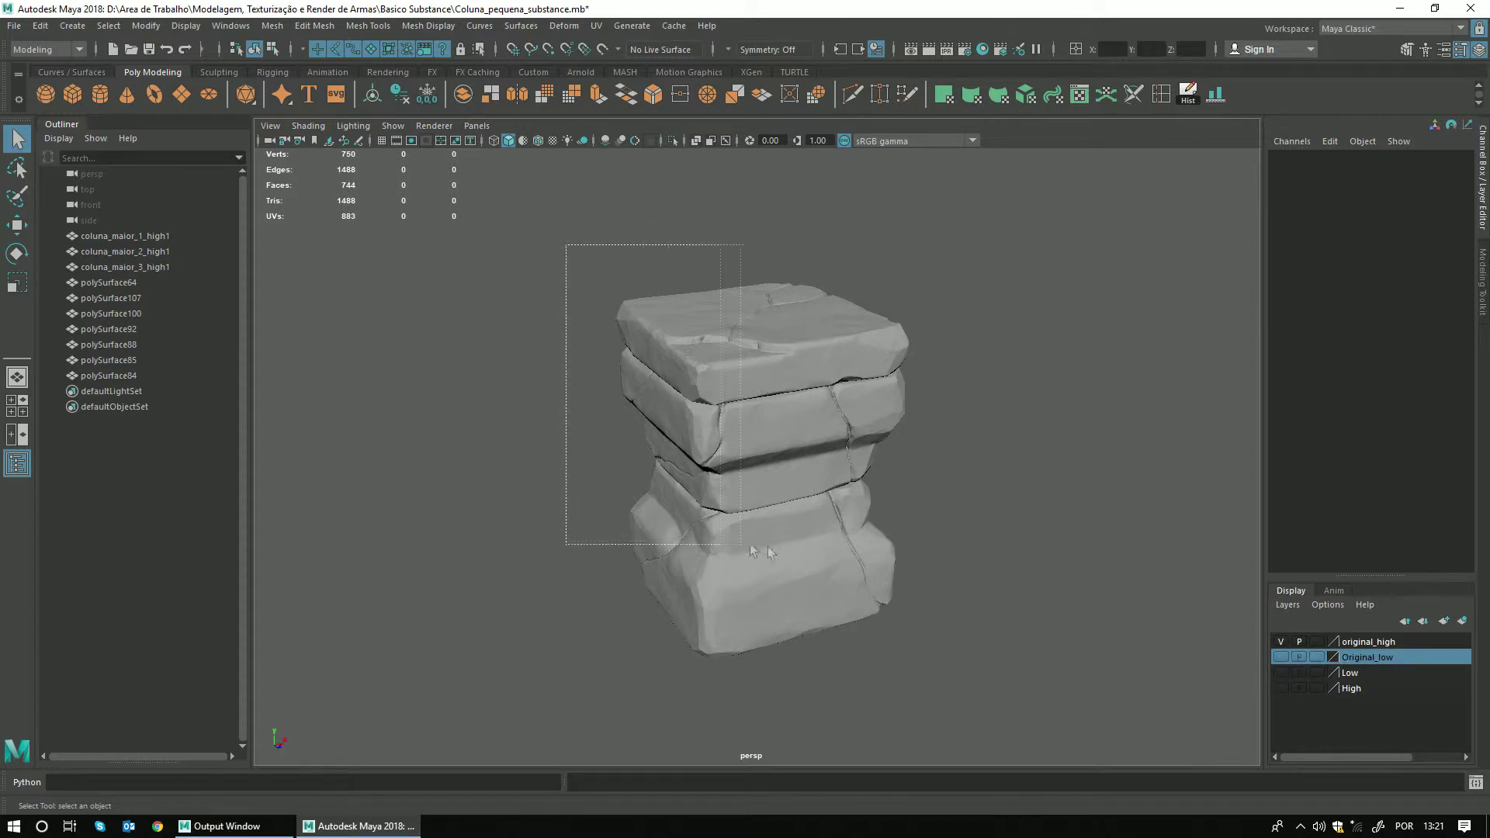
click(1029, 599)
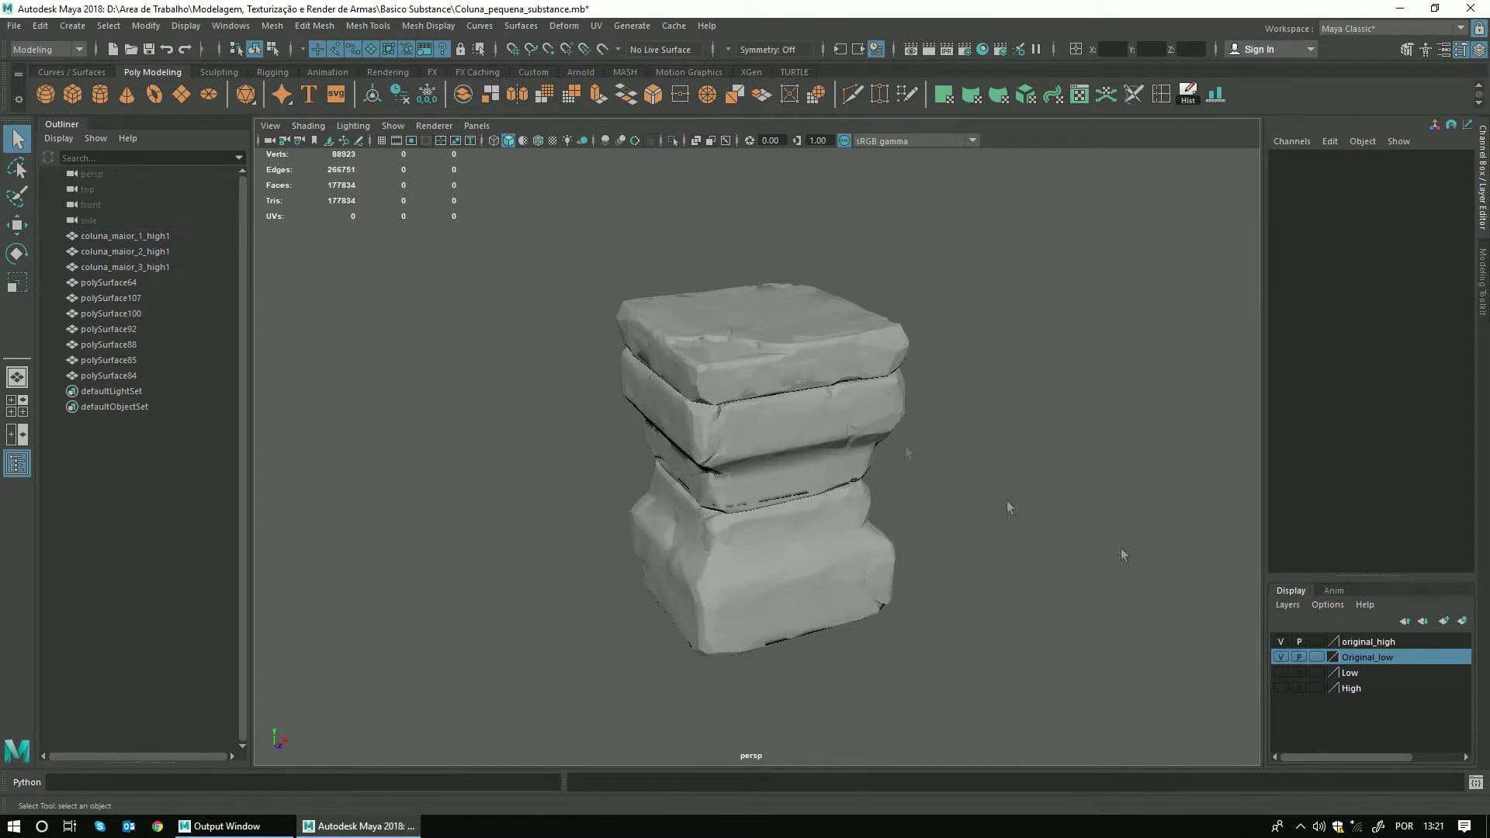
click(1281, 641)
click(1280, 657)
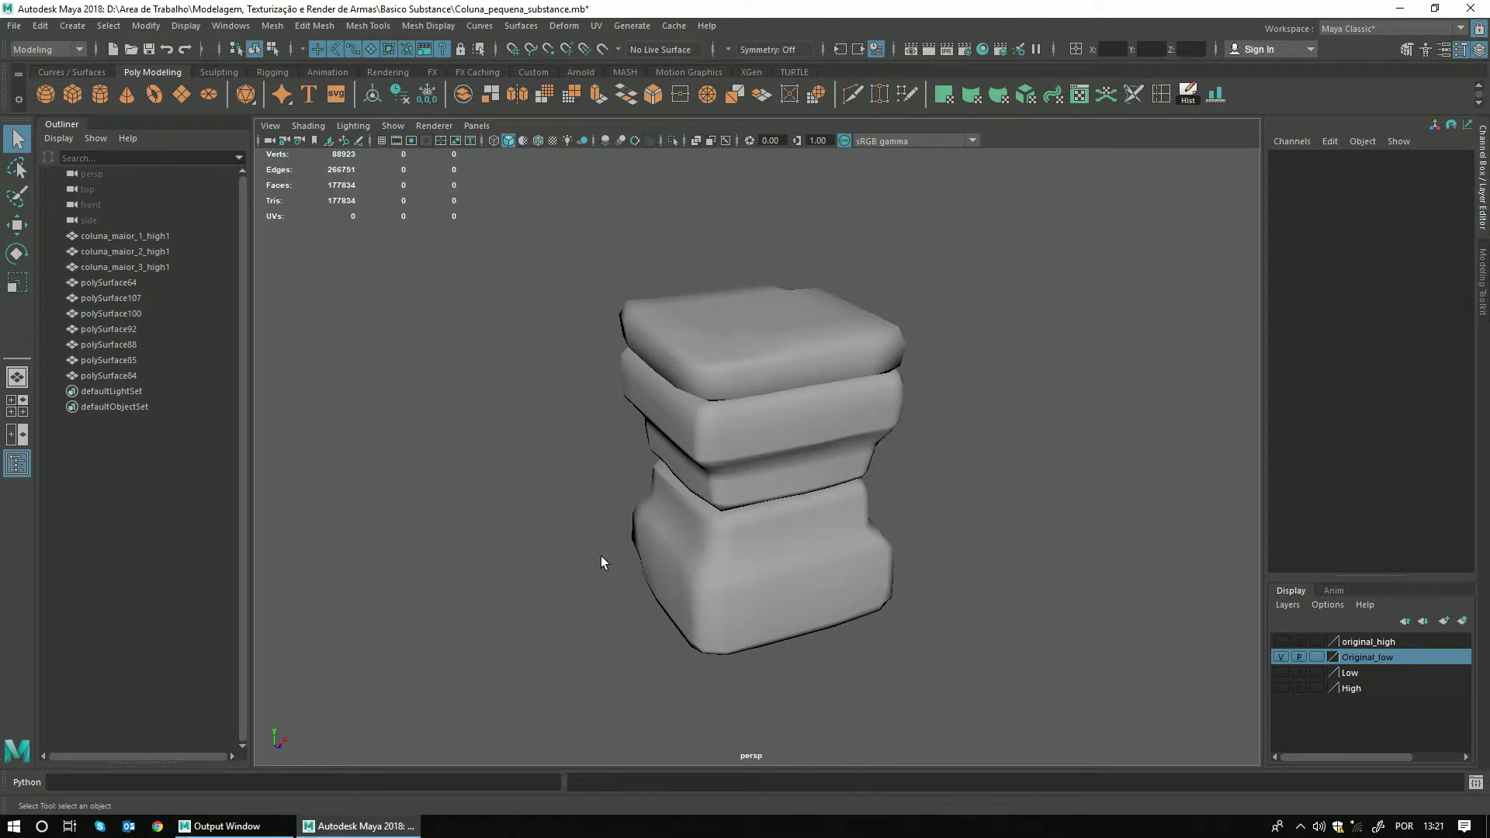
Toggle the Low, High, Original_low and original_high layers on and off to compare the column versions.
click(1280, 657)
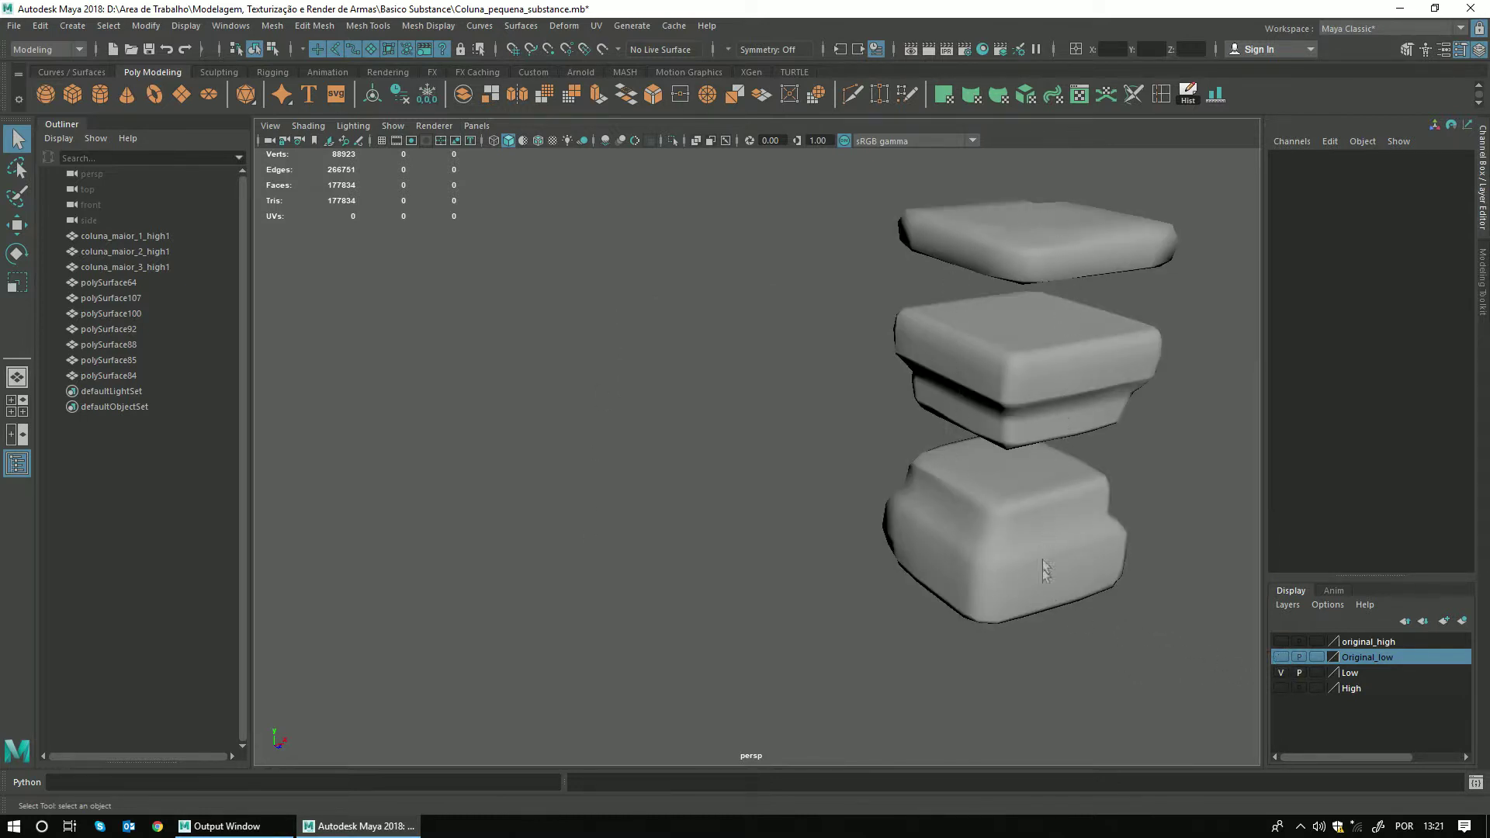
mouse_move(966, 573)
alt+mouse_down()
mouse_move(827, 505)
mouse_move(807, 526)
alt+mouse_up()
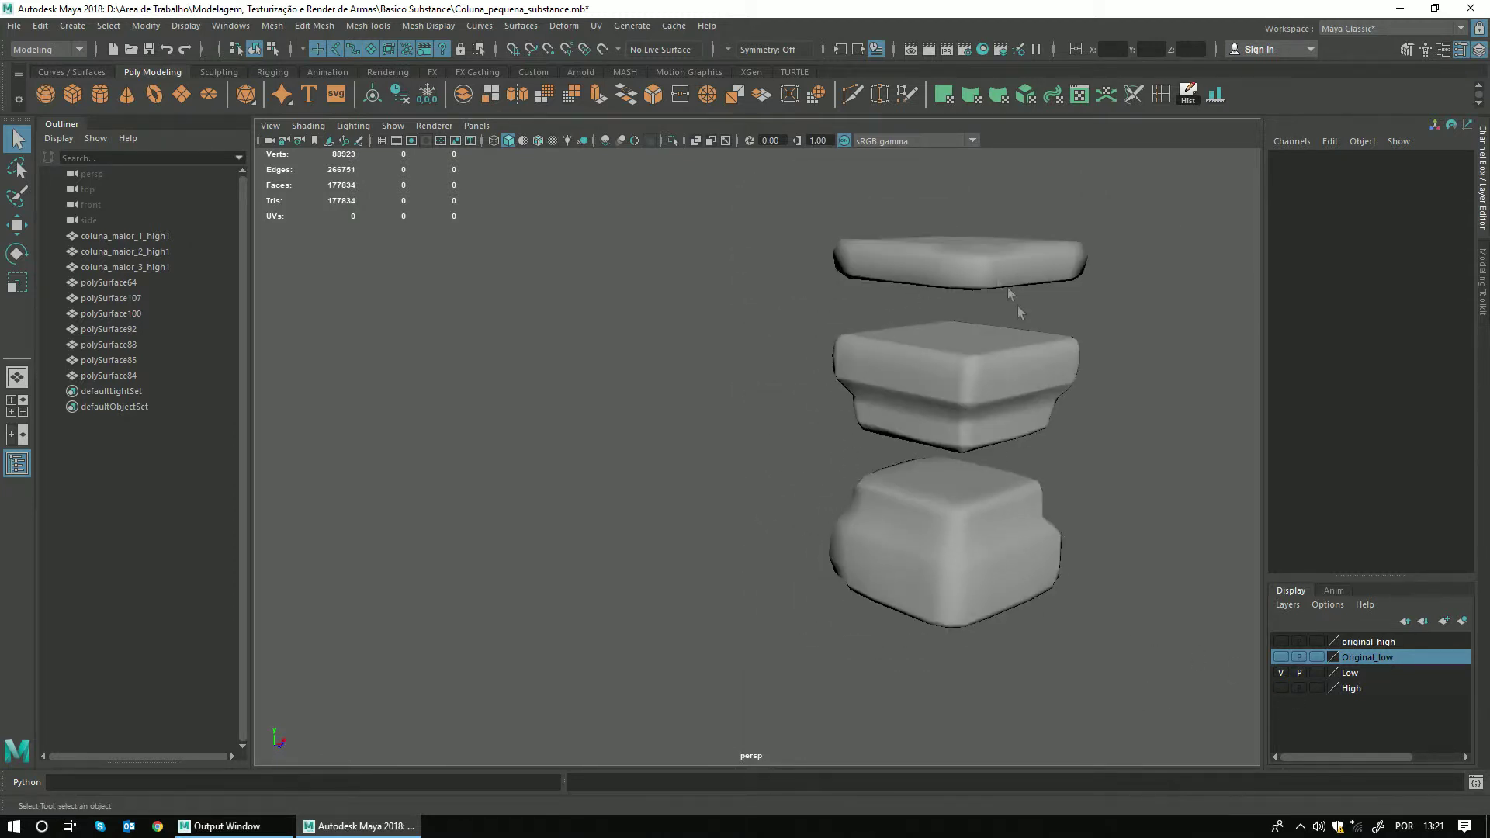
click(1280, 688)
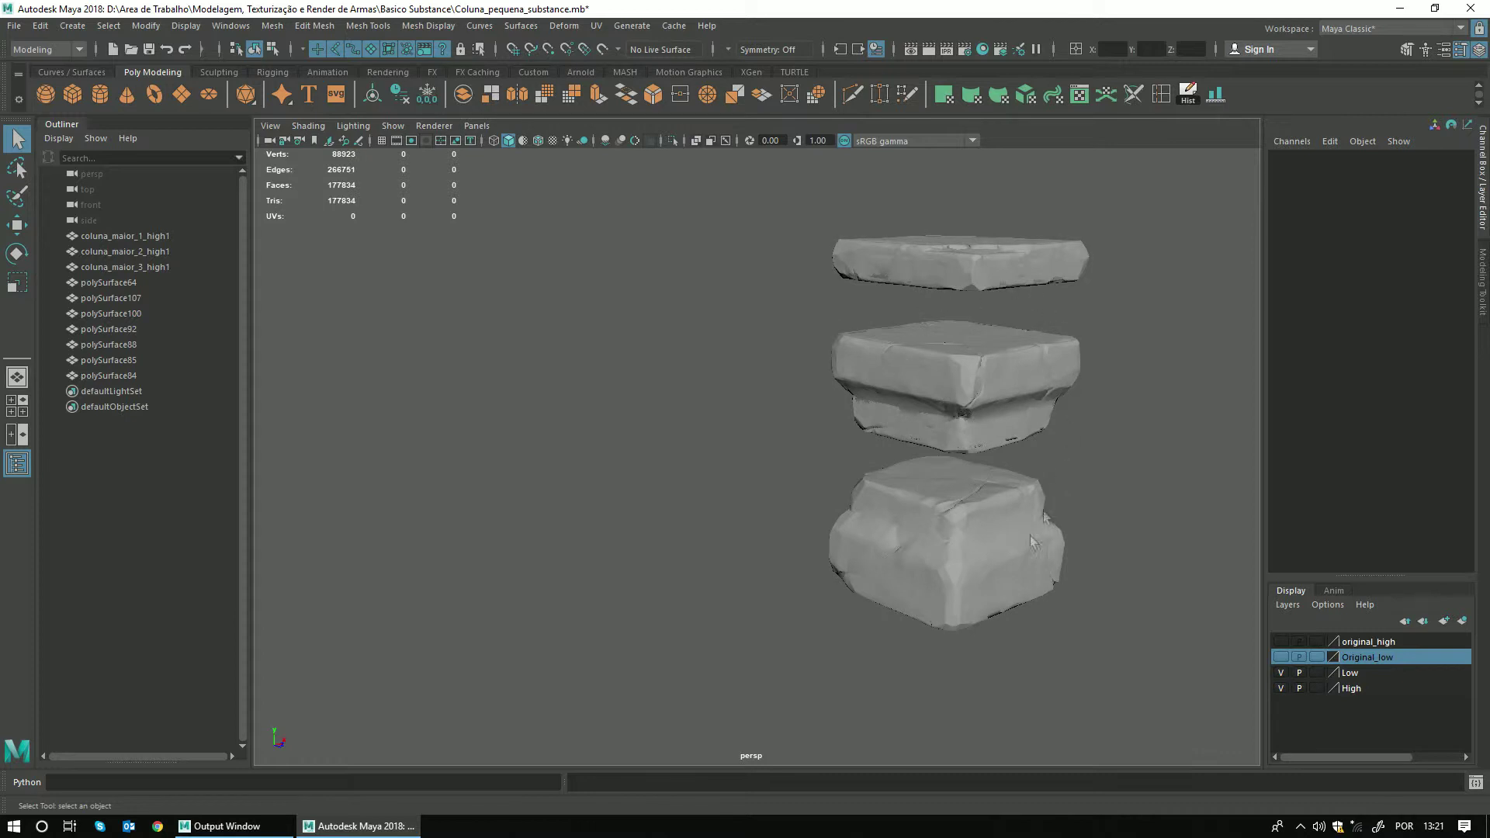
click(1281, 673)
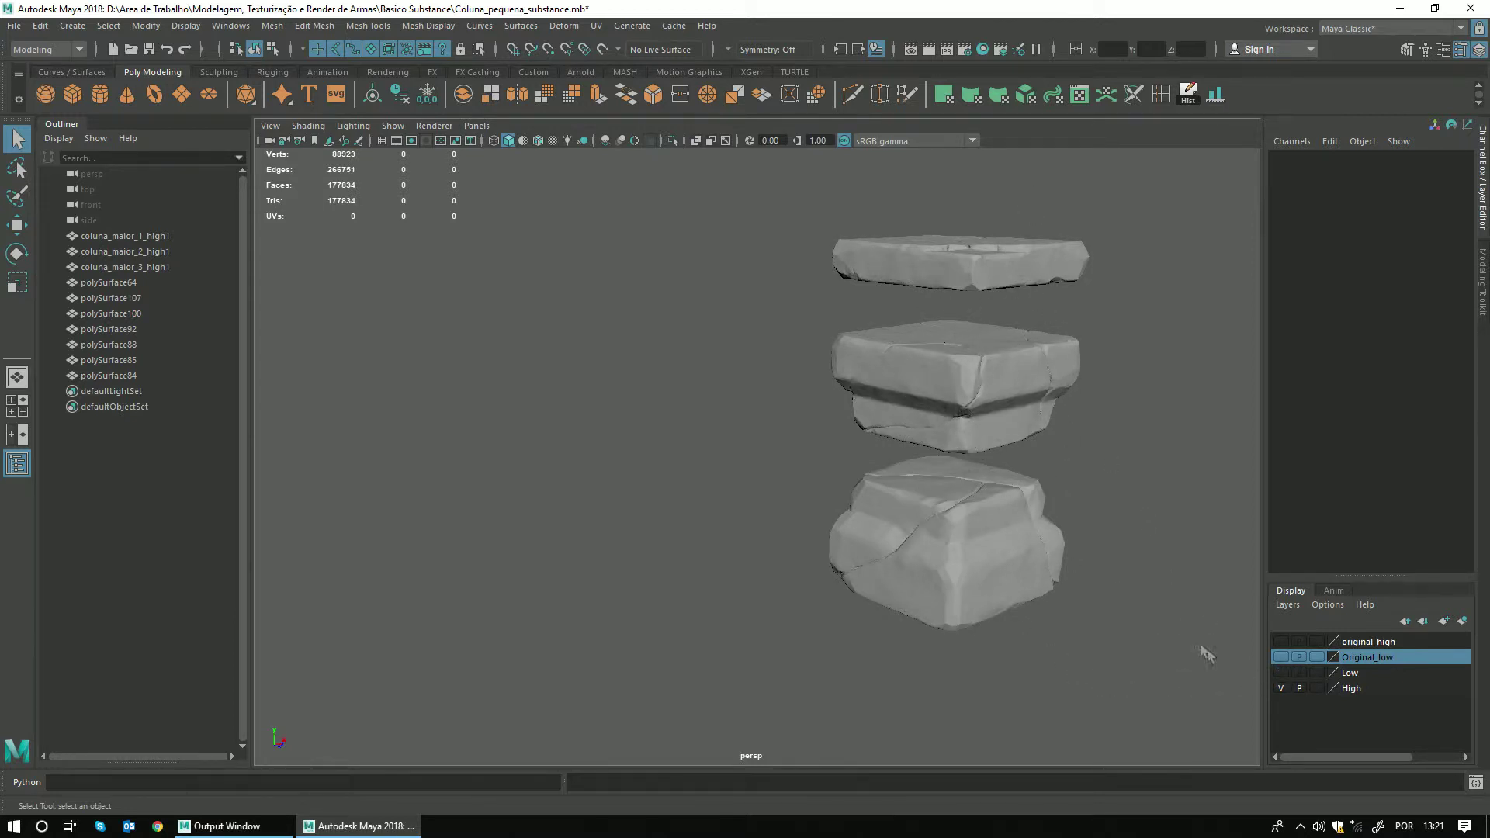
click(1286, 693)
click(1280, 688)
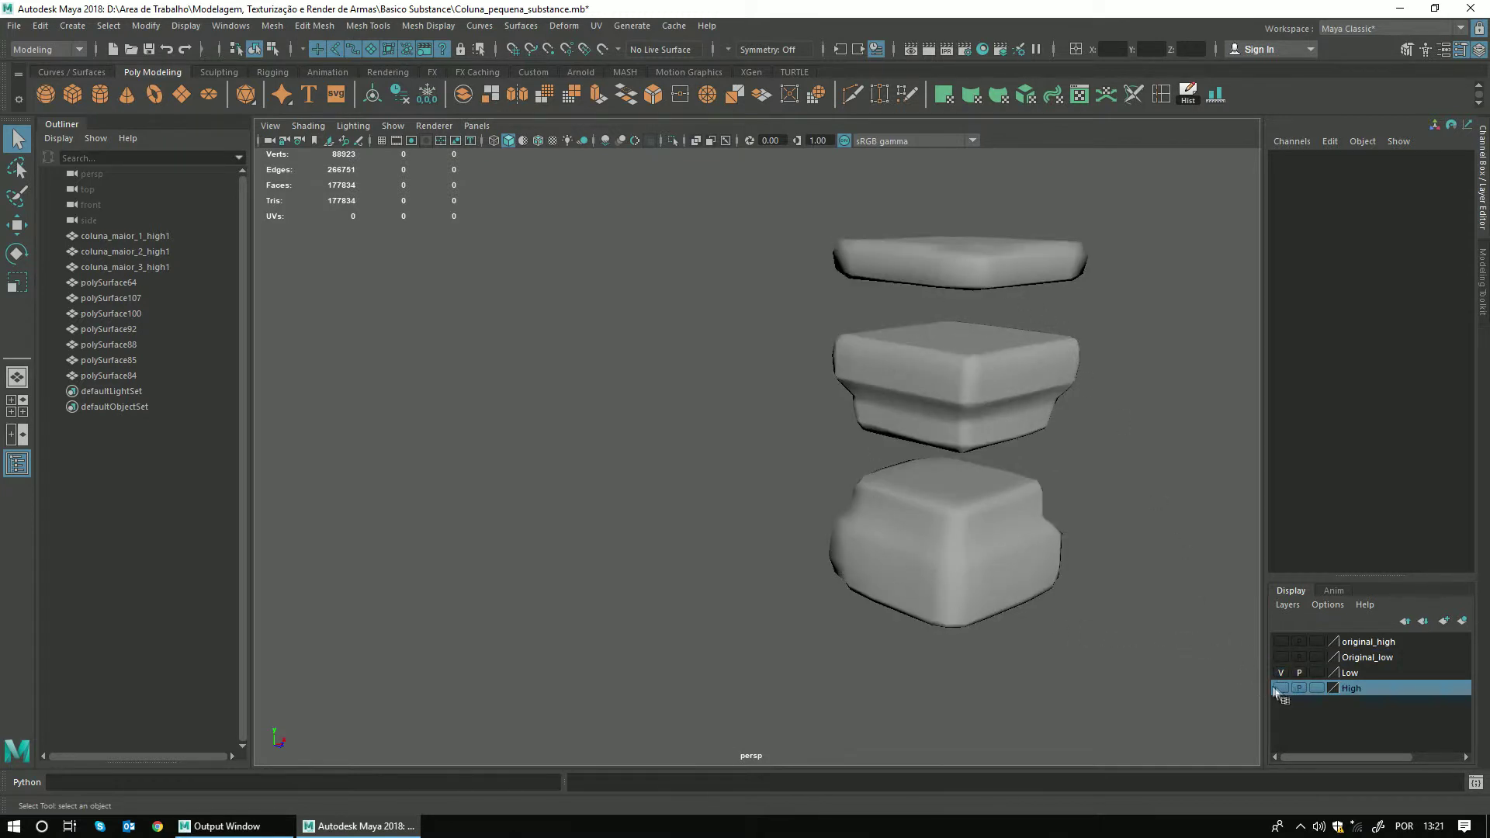
click(1281, 689)
click(1280, 657)
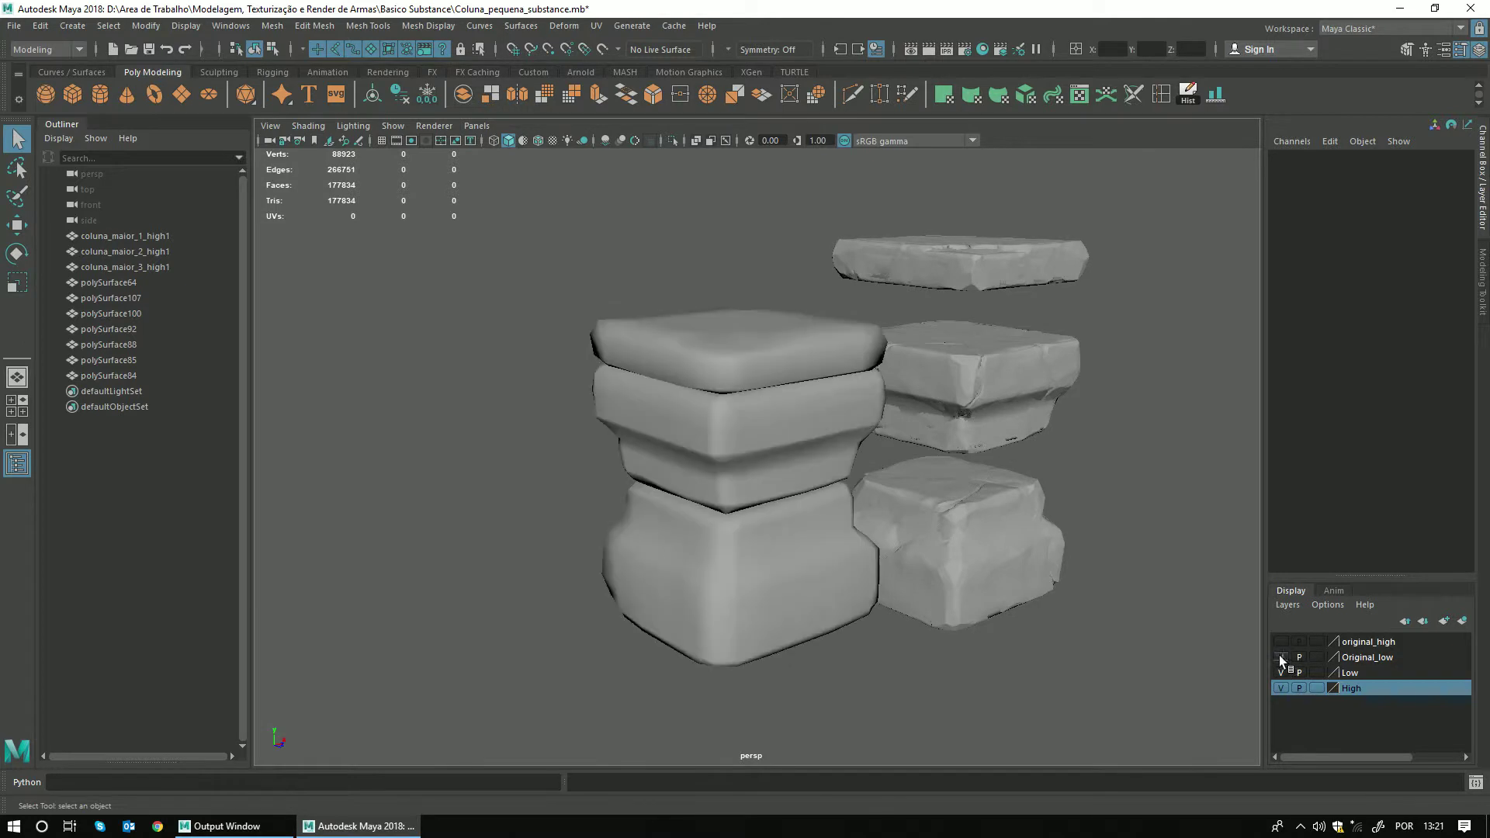
click(1279, 641)
alt+drag(1164, 559, 908, 462)
Marquee-select the separated high-poly pieces, then hide all layers except original_high.
drag(1009, 252, 850, 704)
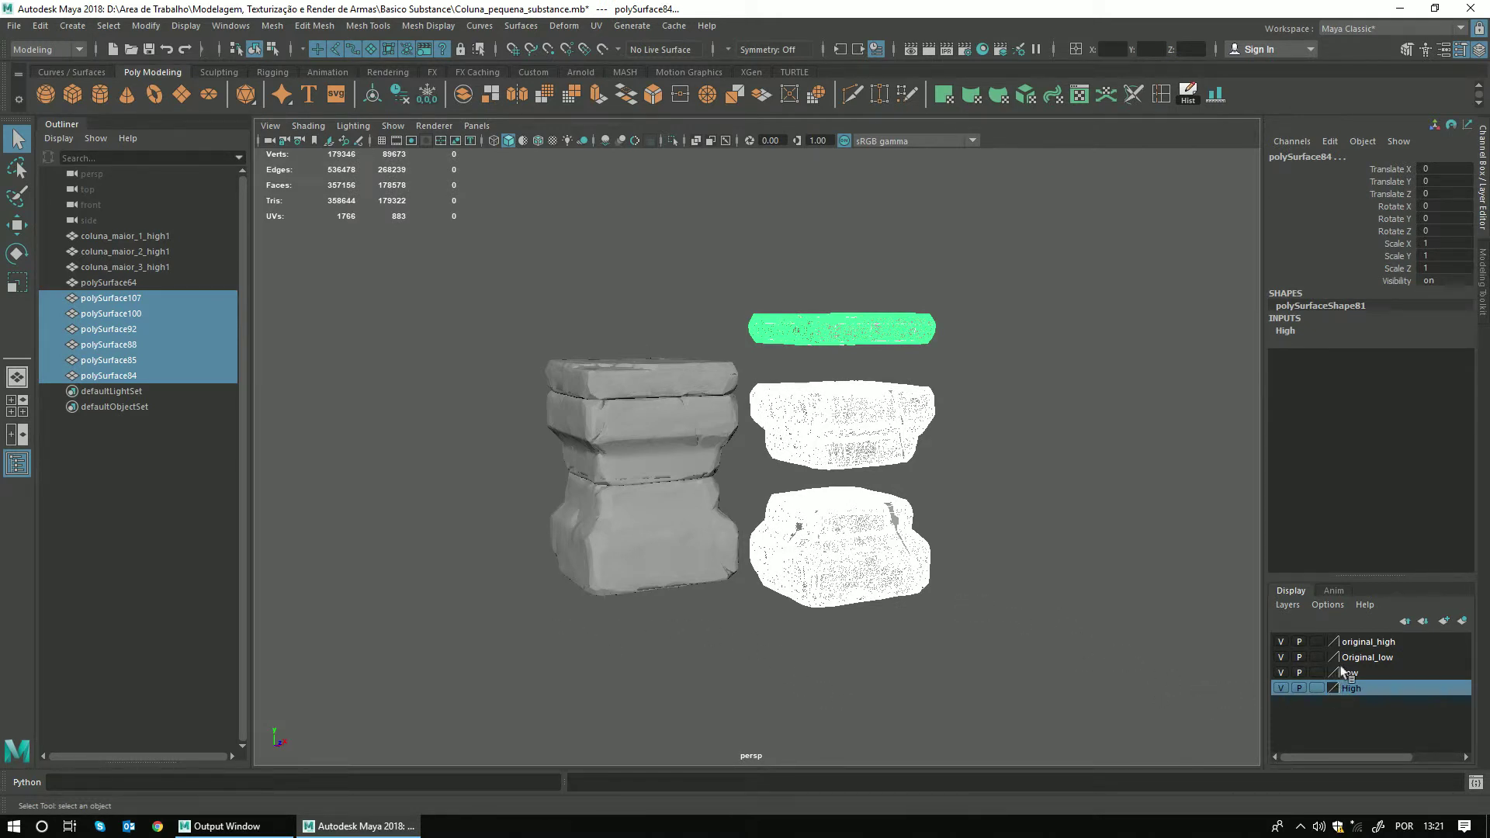
click(1280, 689)
click(1280, 641)
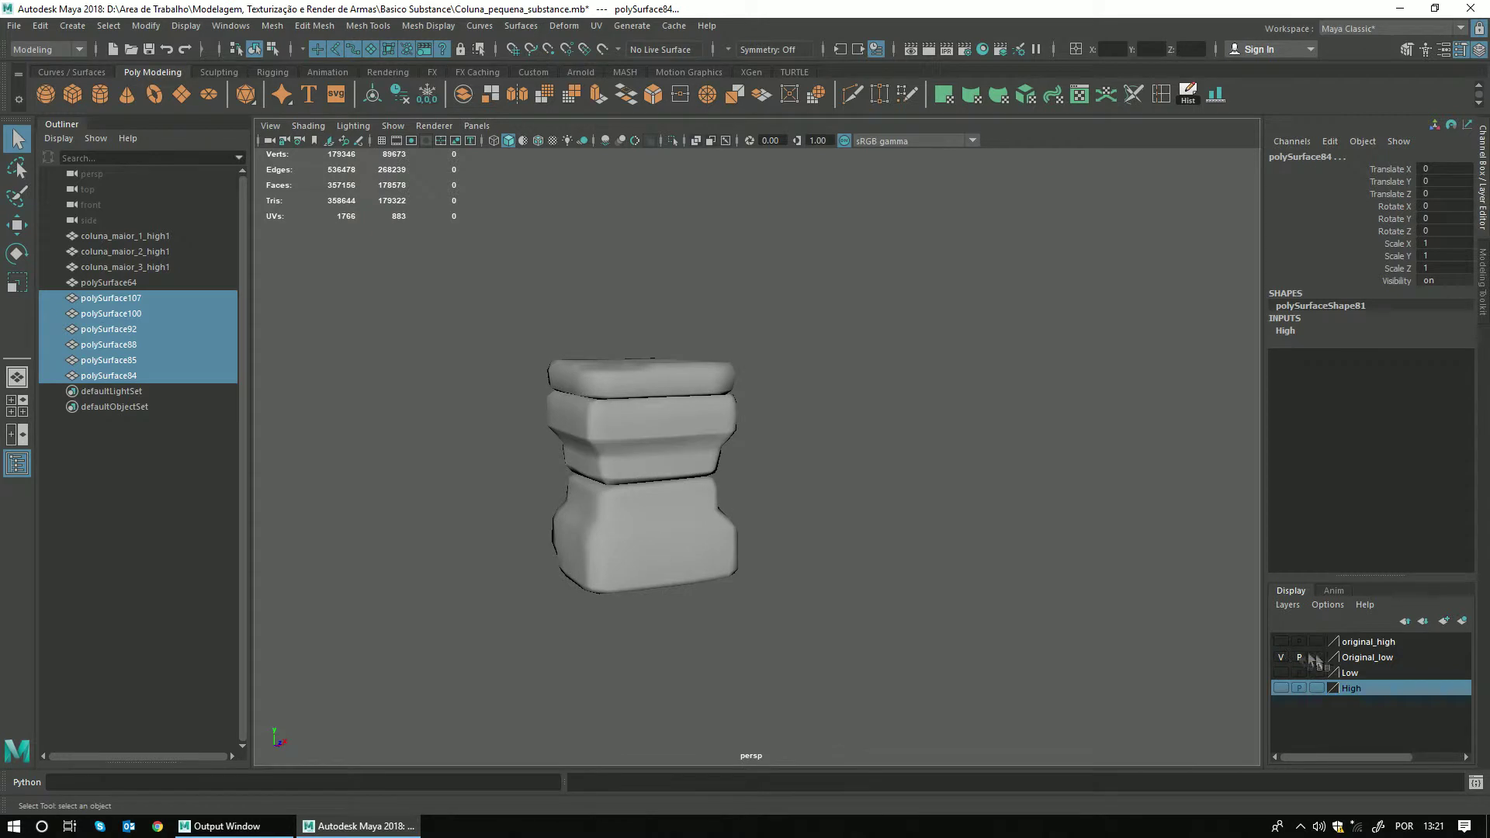
click(1281, 657)
click(1281, 642)
mouse_move(996, 582)
alt+mouse_down()
mouse_move(846, 499)
mouse_move(815, 456)
mouse_move(879, 513)
mouse_move(802, 429)
mouse_move(994, 416)
mouse_move(843, 450)
alt+mouse_up()
scroll(871, 509, up, 3)
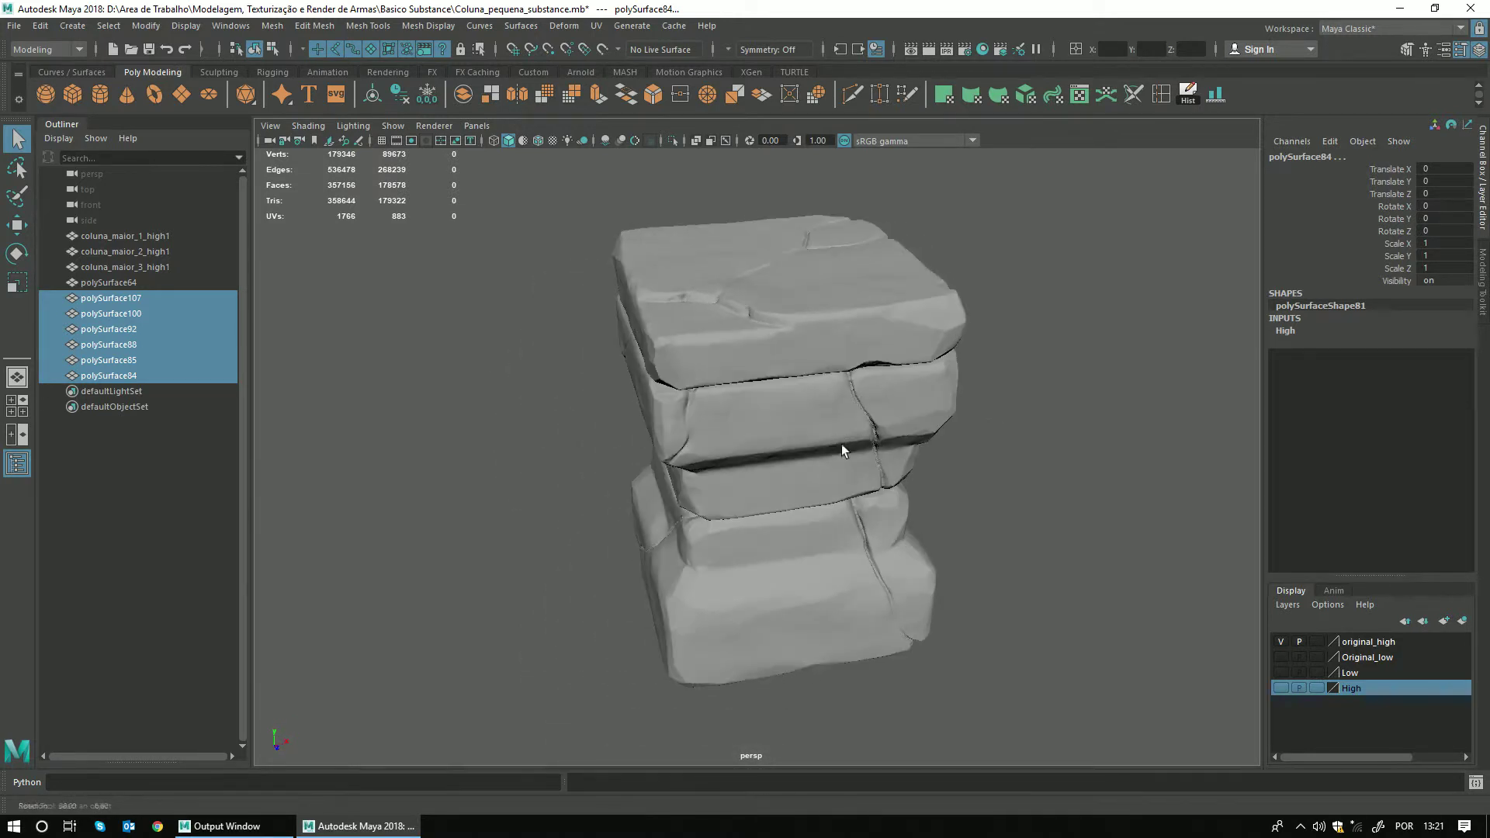
Hide original_high, show Original_low, select polySurface64 and switch the workspace to UV Editing.
click(1281, 642)
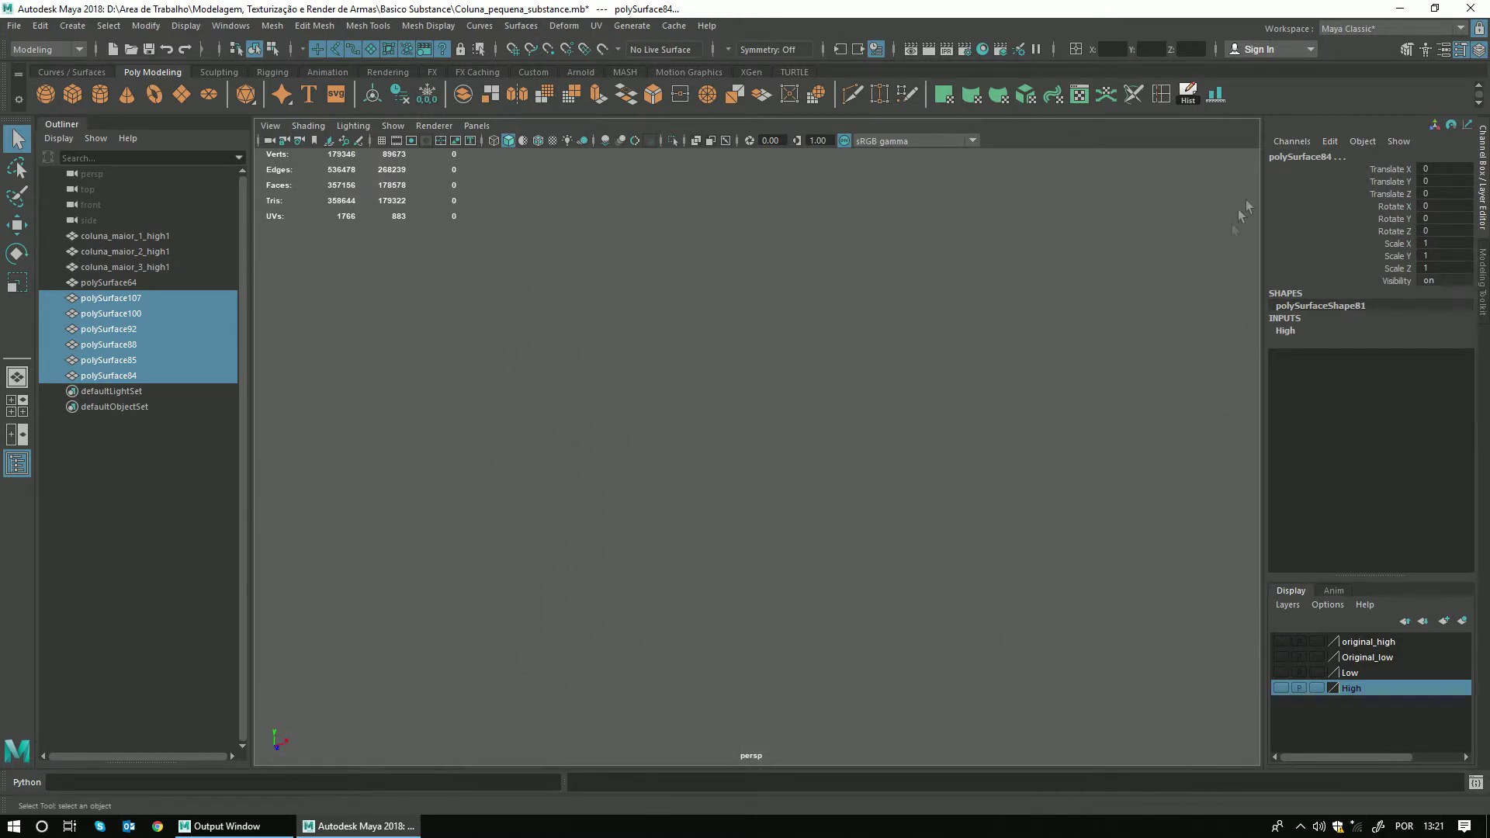
click(1356, 30)
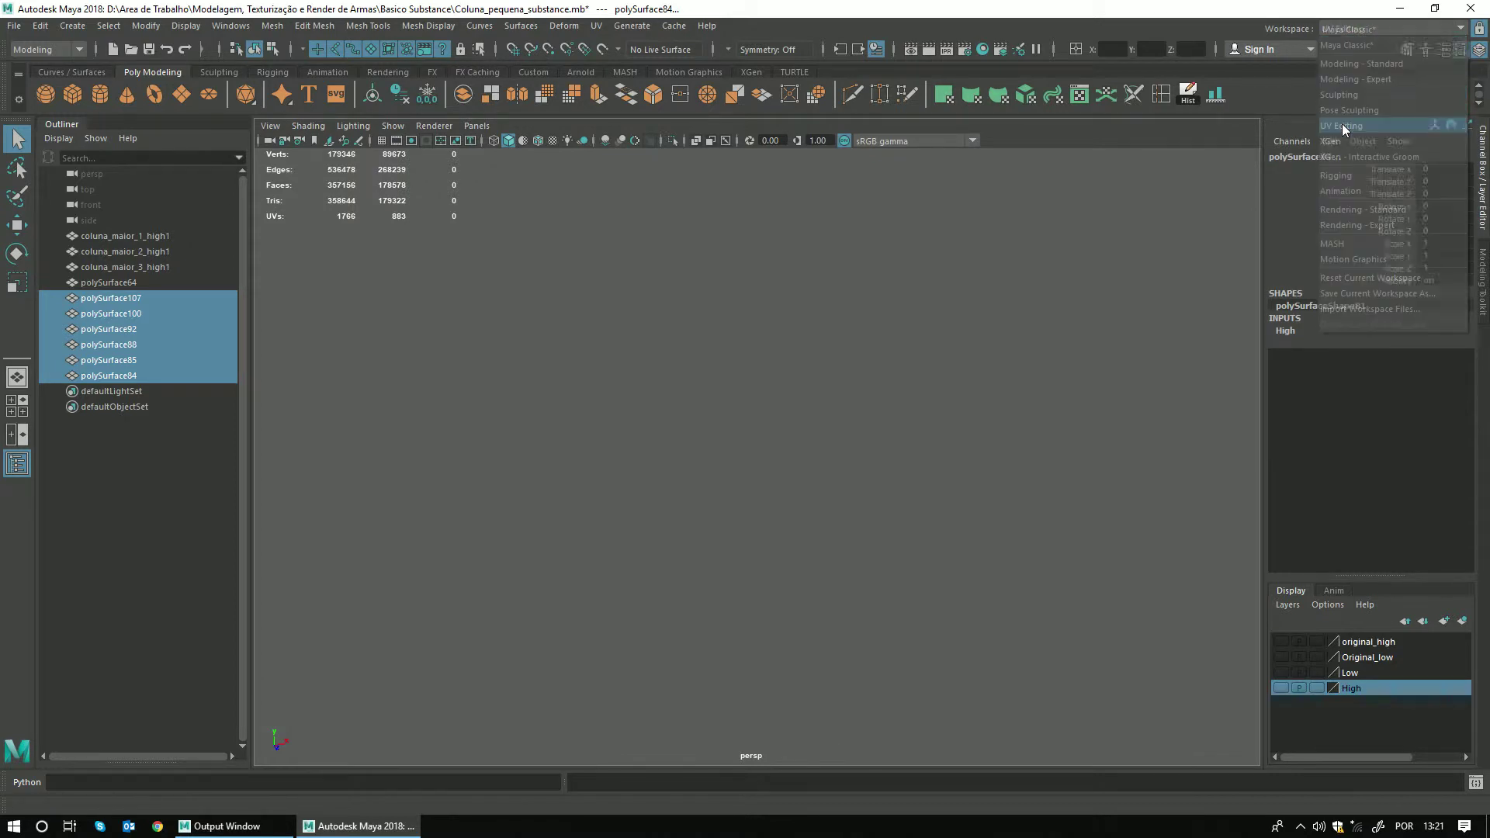
click(1343, 125)
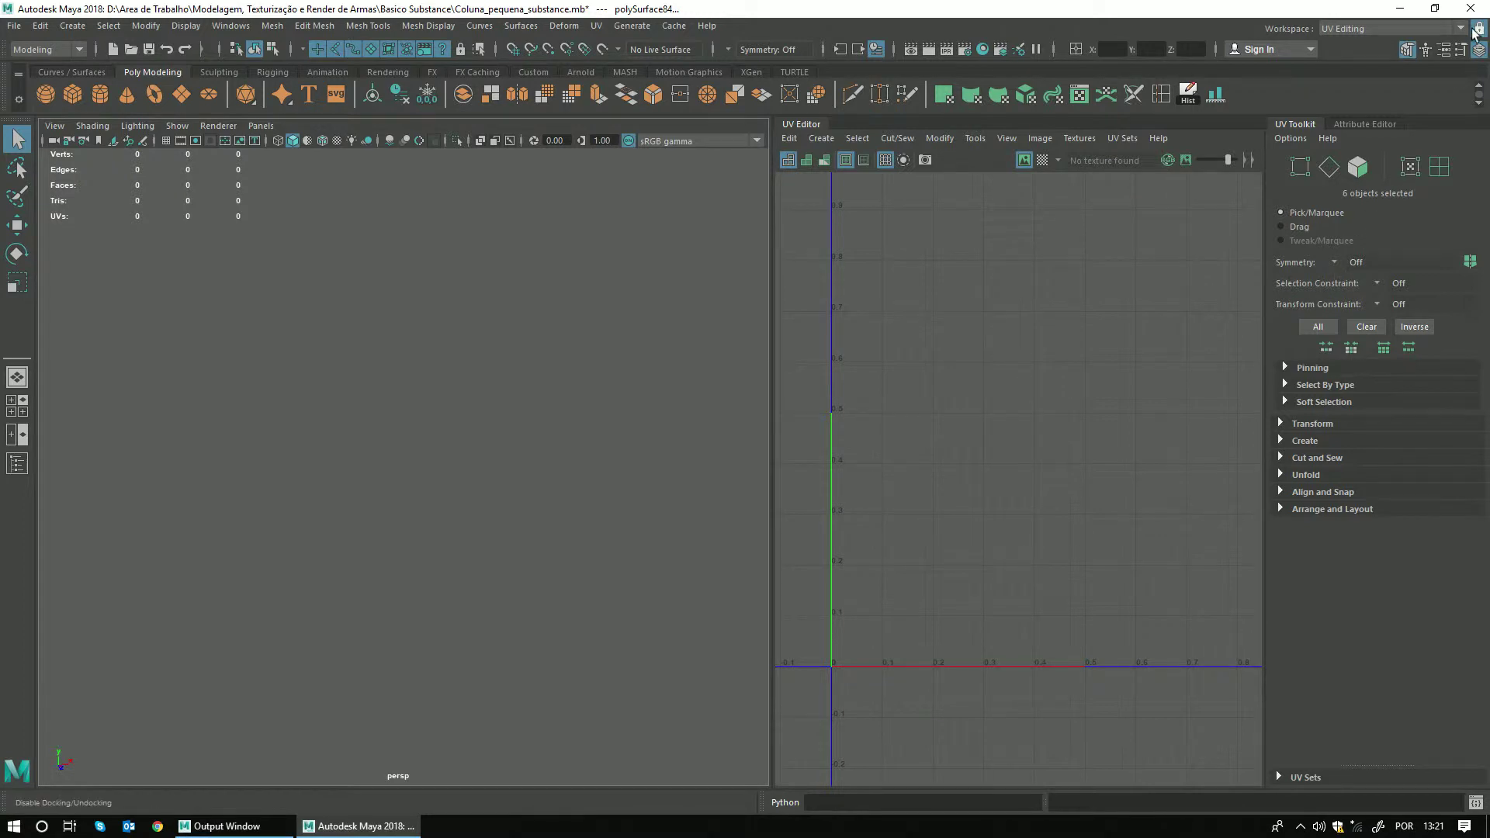
click(1341, 31)
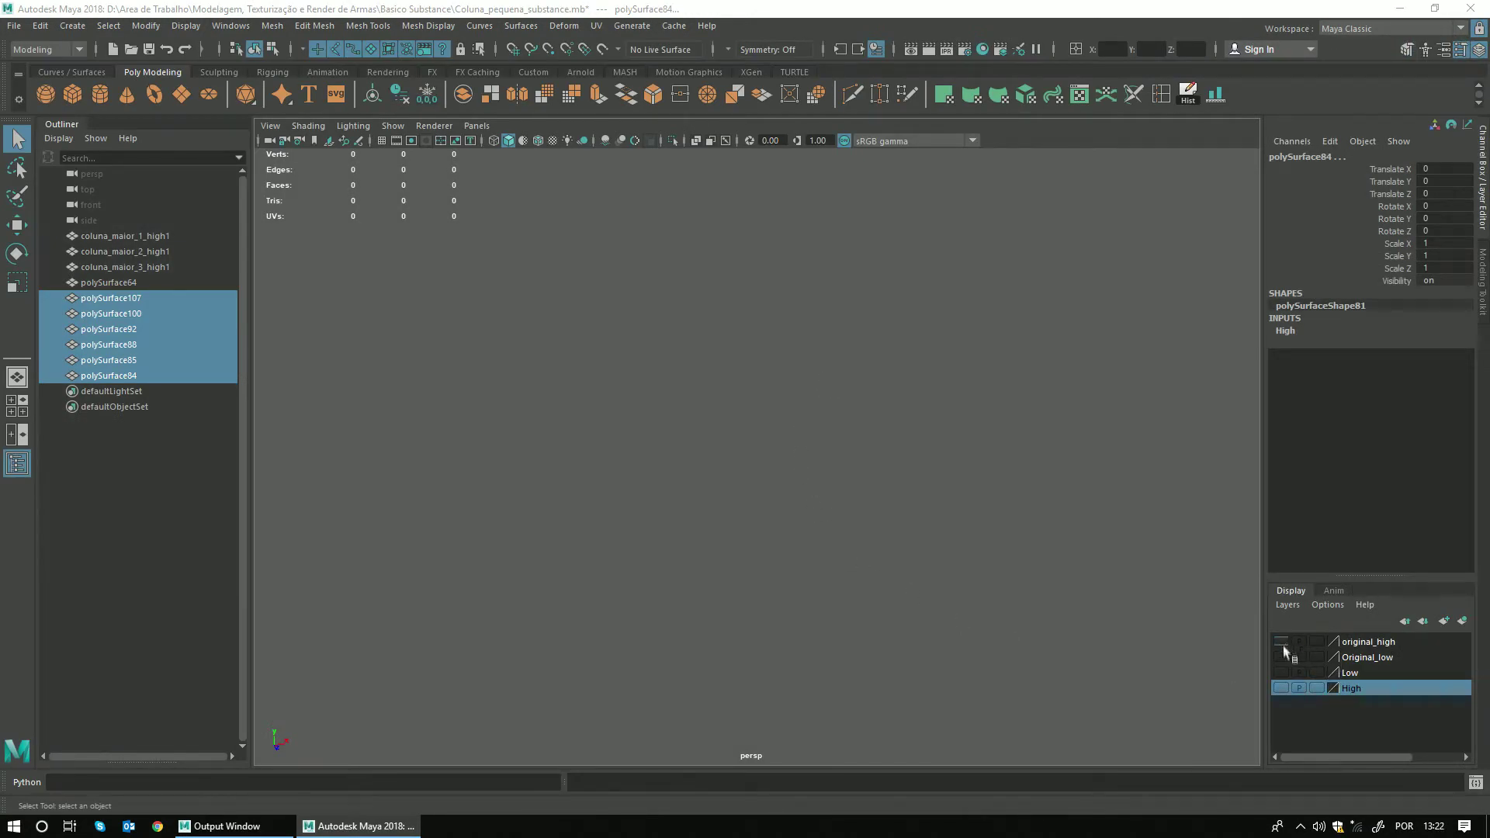
click(1281, 673)
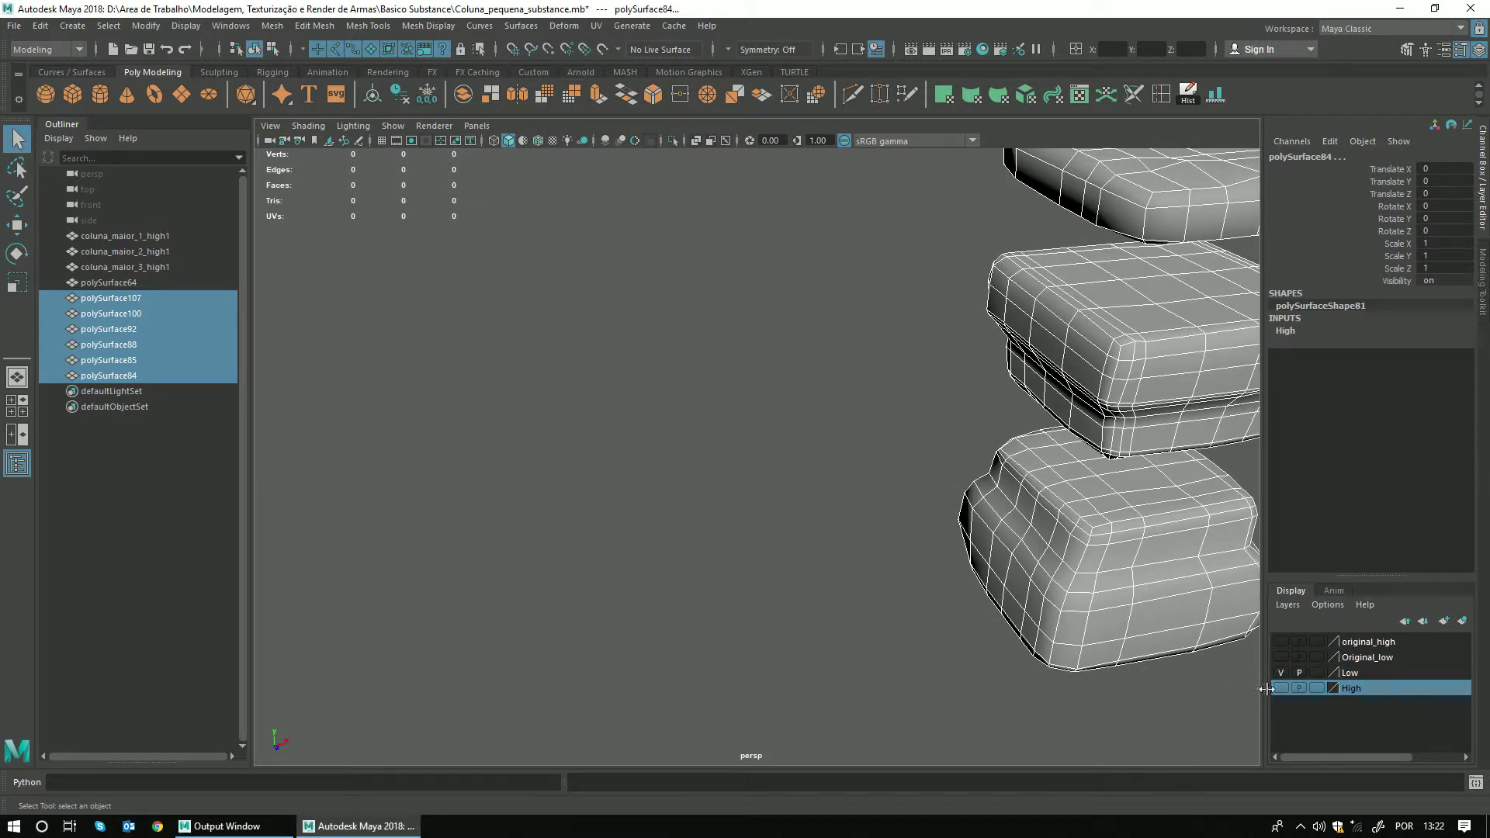
click(1282, 673)
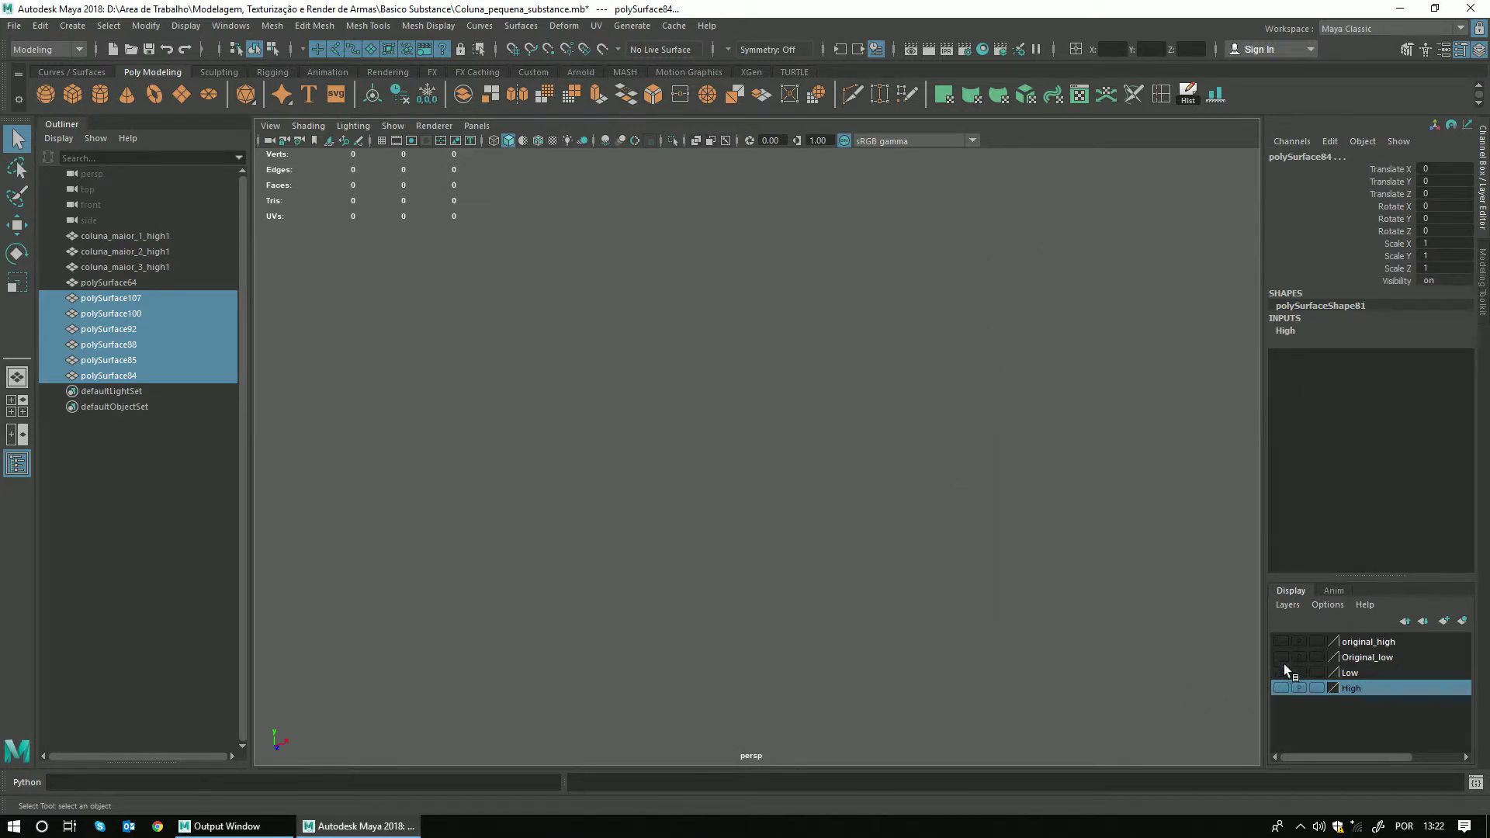
click(1280, 657)
click(891, 371)
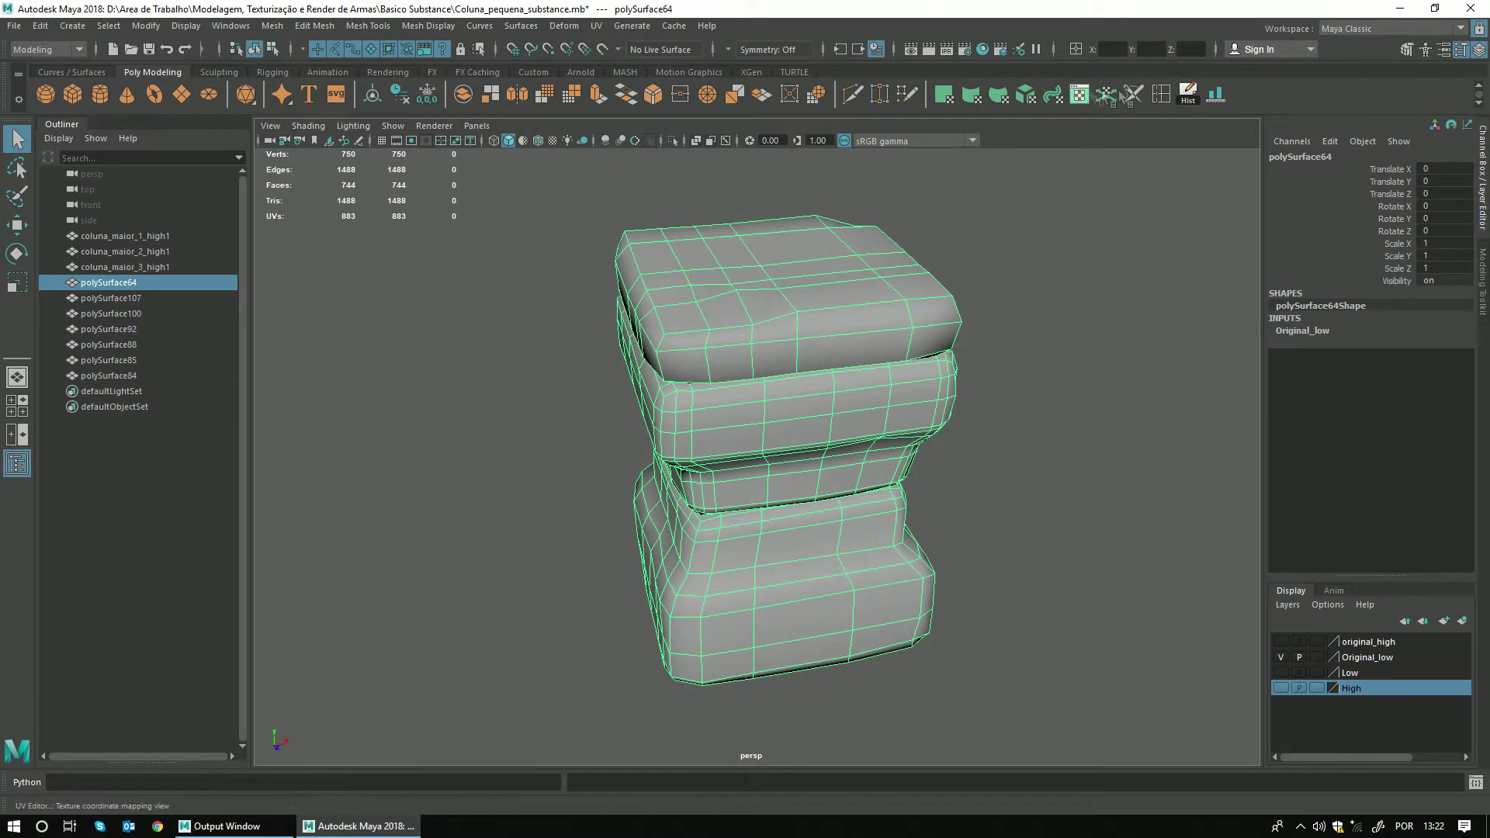
click(1366, 28)
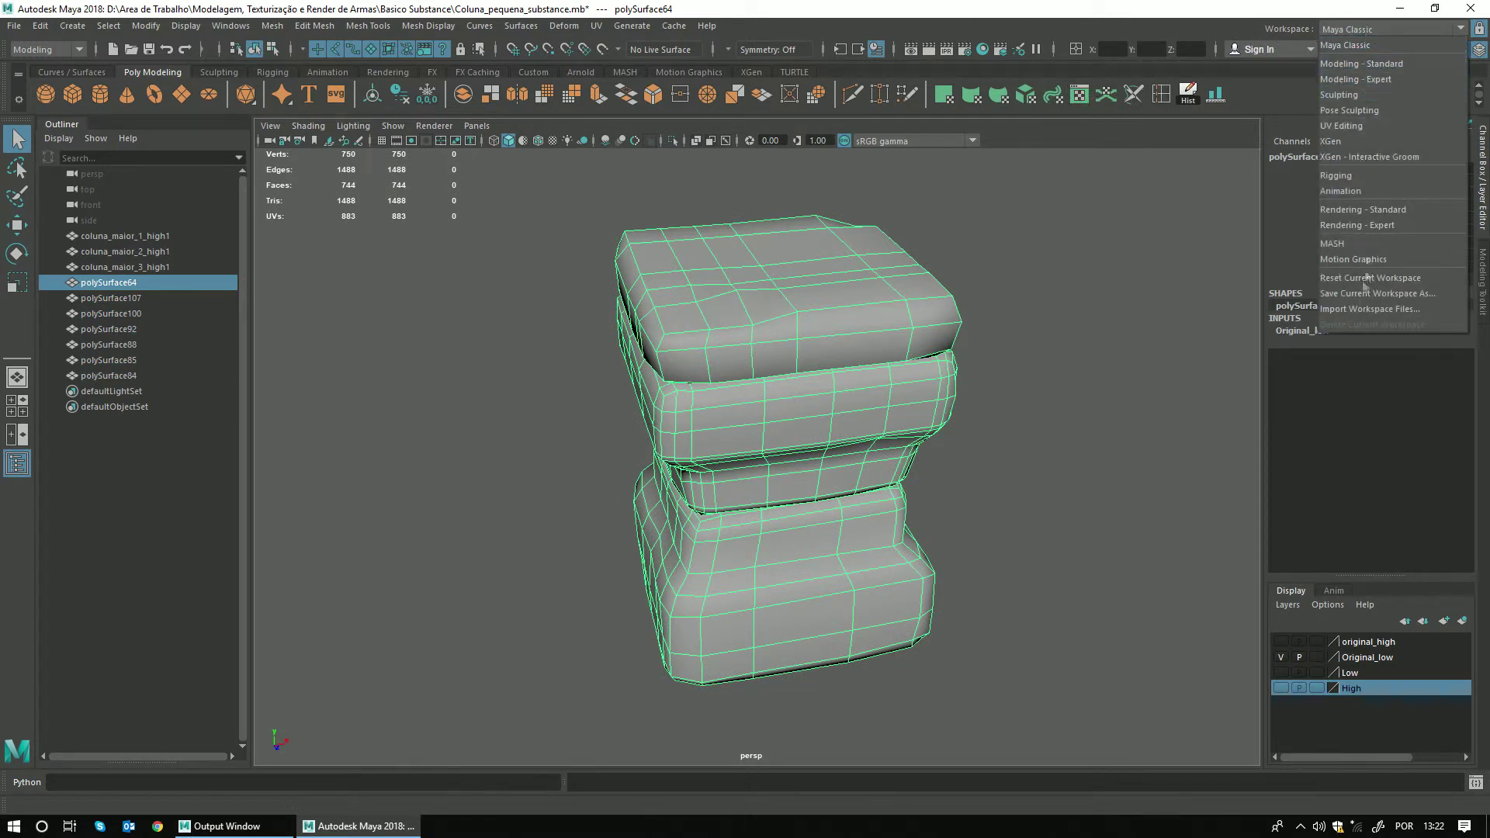
click(1358, 125)
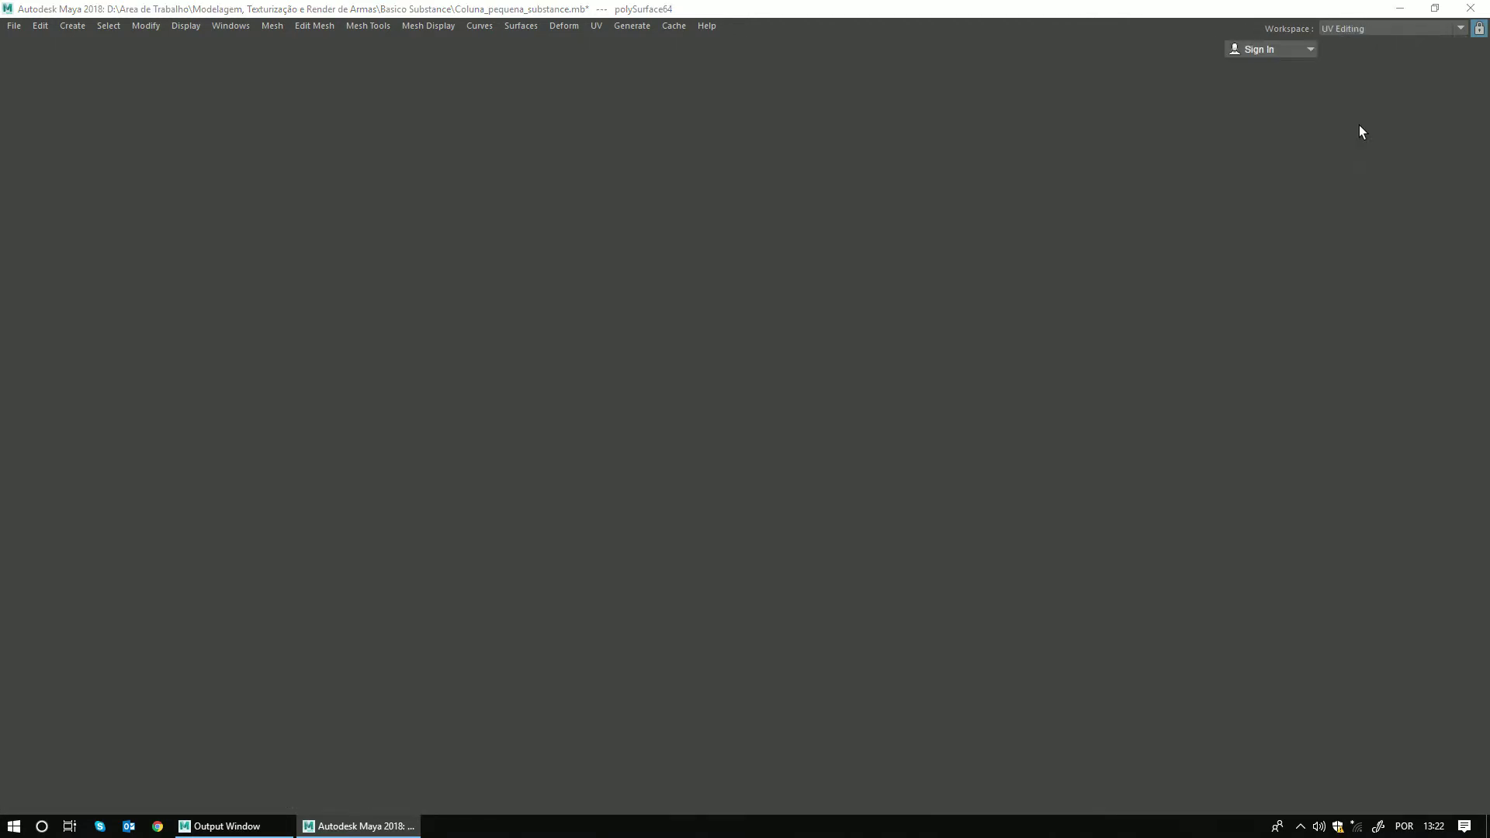
scroll(919, 416, down, 2)
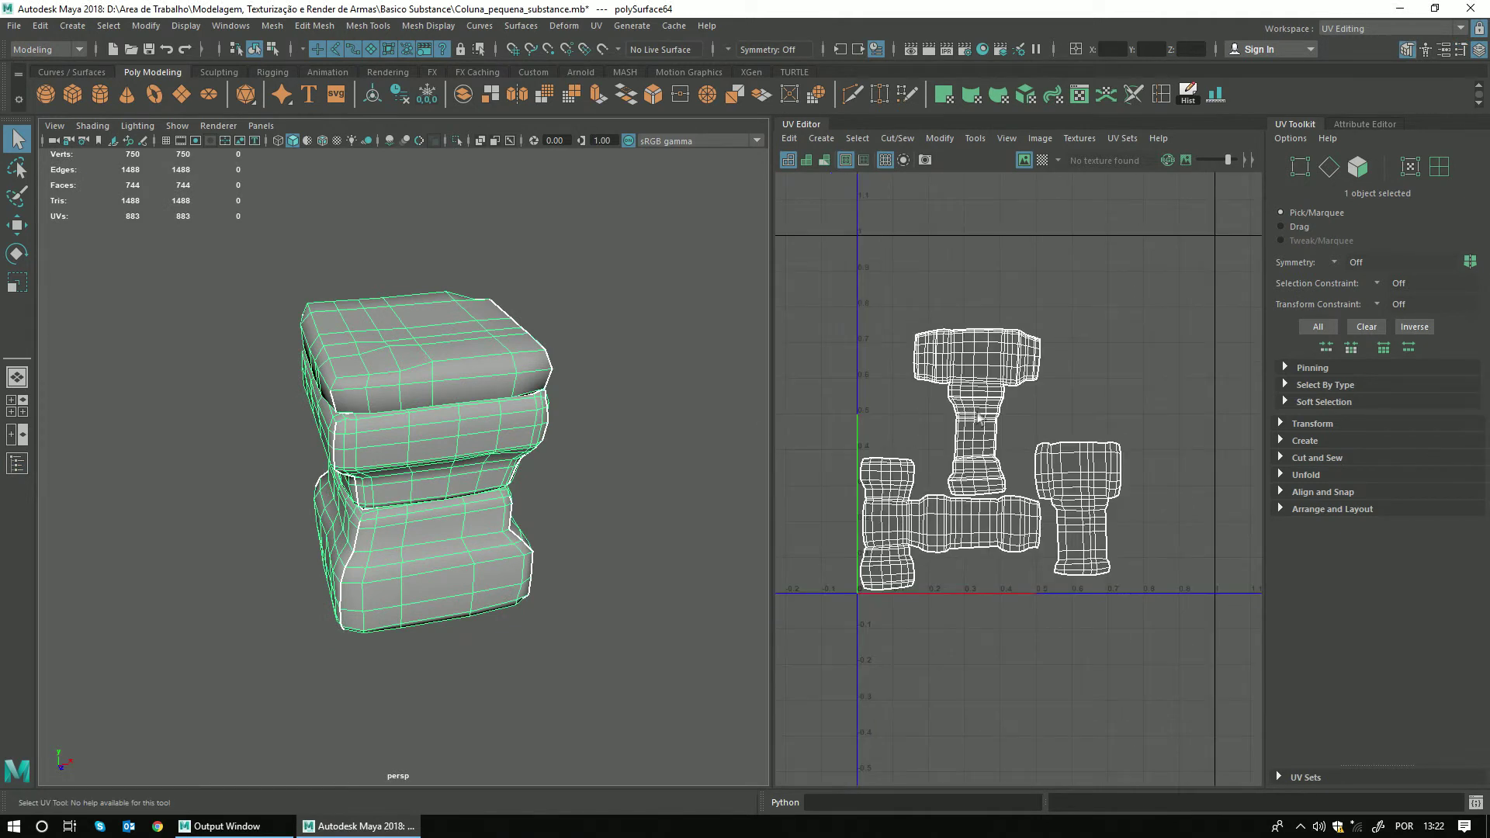
scroll(982, 416, down, 2)
mouse_move(648, 411)
alt+mouse_down()
mouse_move(613, 436)
mouse_move(605, 476)
mouse_move(613, 436)
mouse_move(648, 395)
mouse_move(584, 374)
alt+mouse_up()
scroll(582, 384, up, 2)
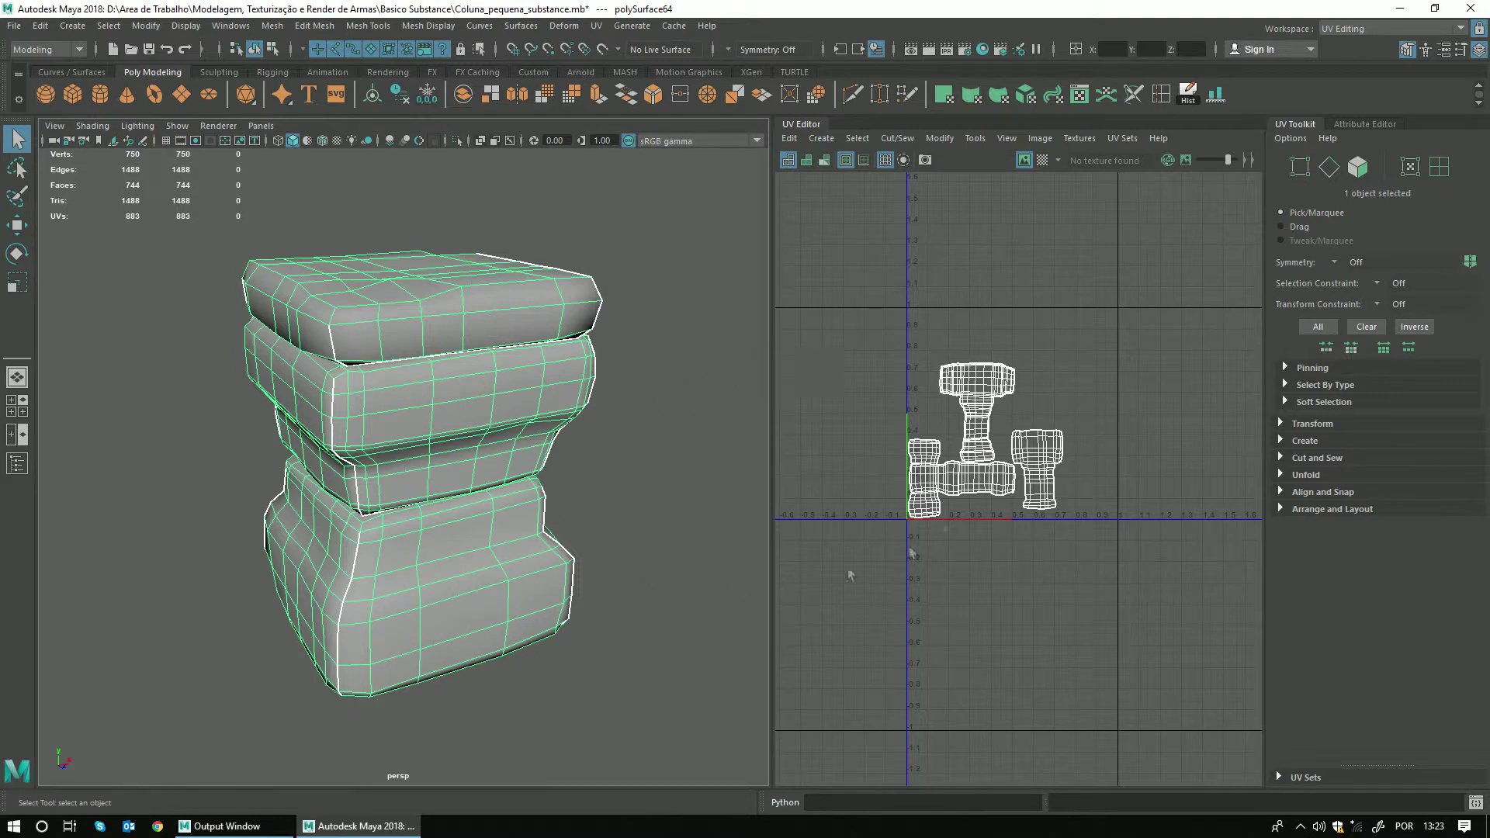
click(634, 370)
click(525, 300)
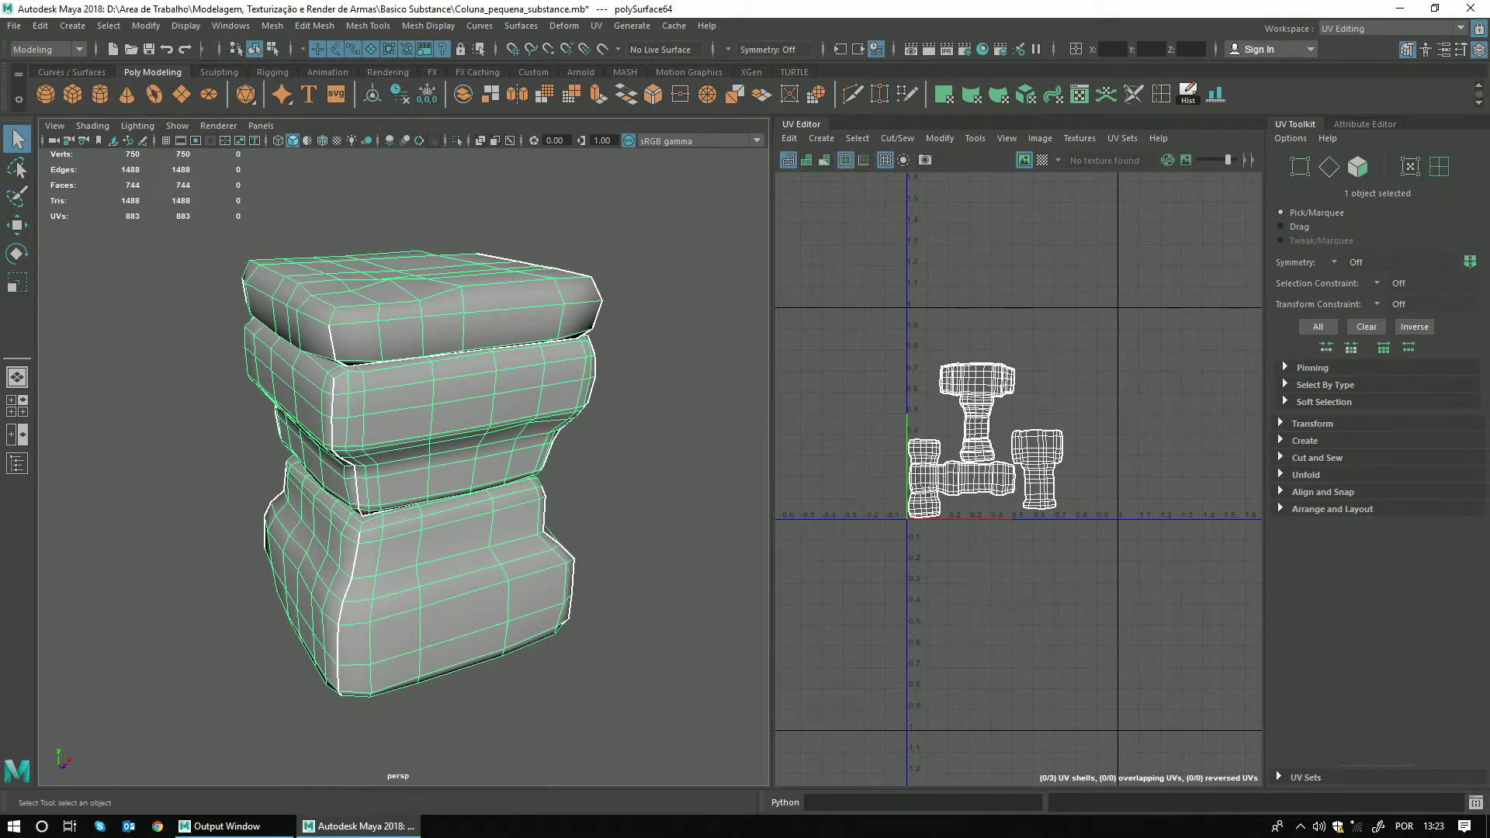
click(649, 343)
Switch the workspace back to Maya Classic.
click(1369, 28)
alt+drag(877, 258, 619, 350)
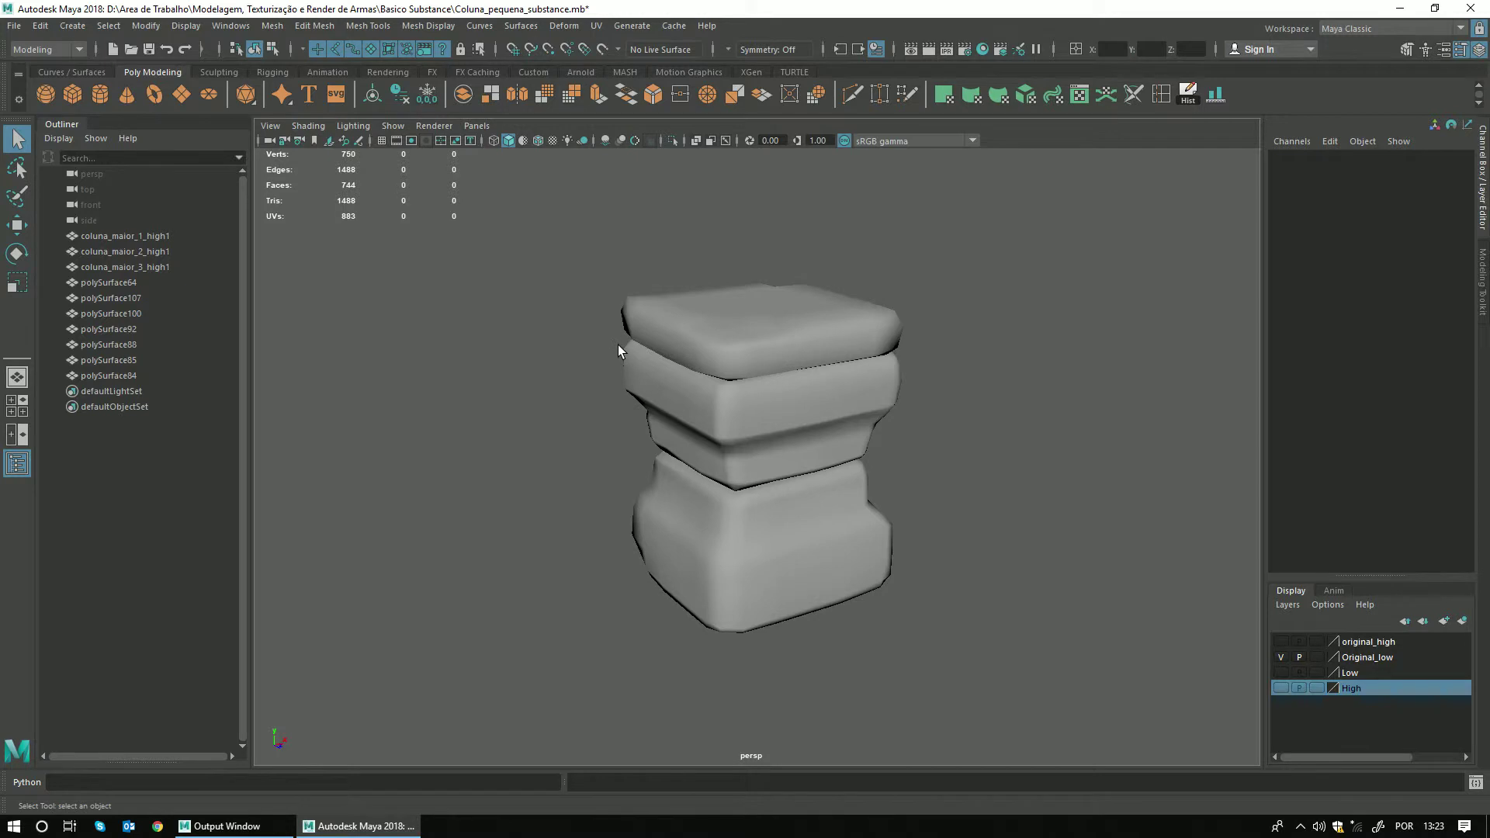
click(712, 409)
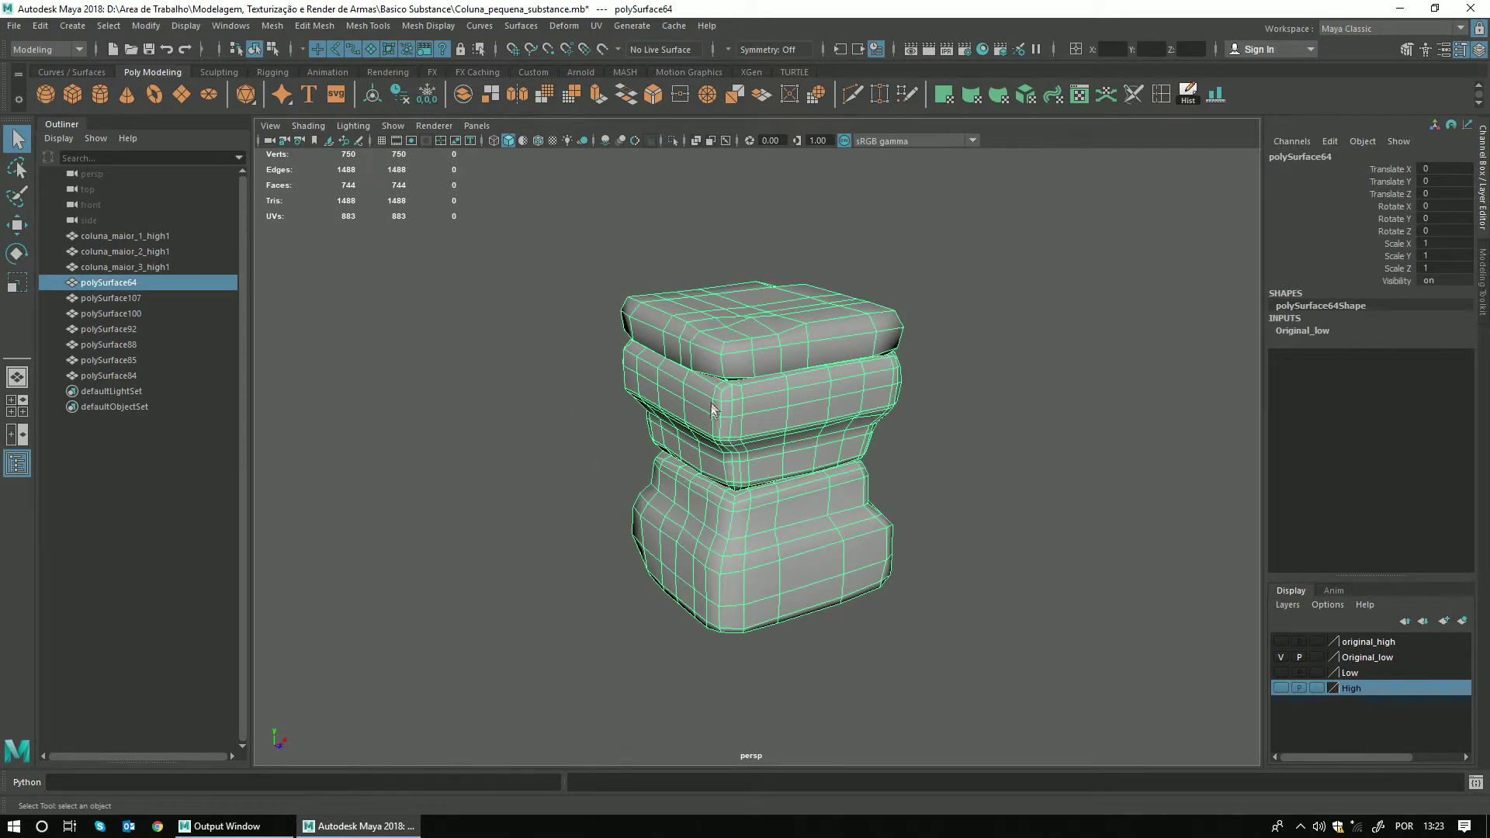
click(978, 426)
scroll(978, 426, down, 4)
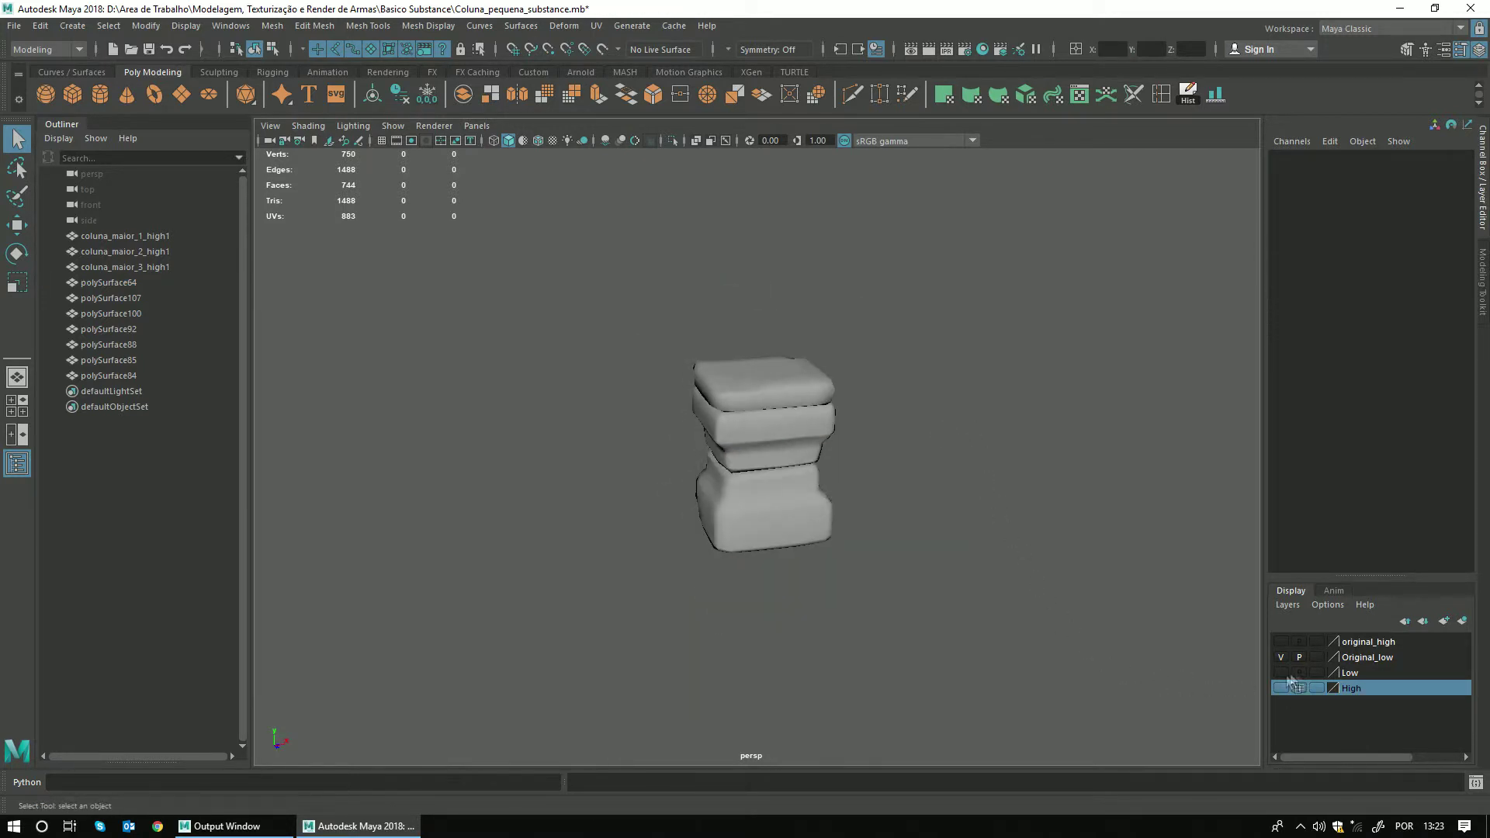
Hide the Original_low and High layers, show the Low layer, and select the middle and top pieces.
click(1281, 657)
click(1282, 673)
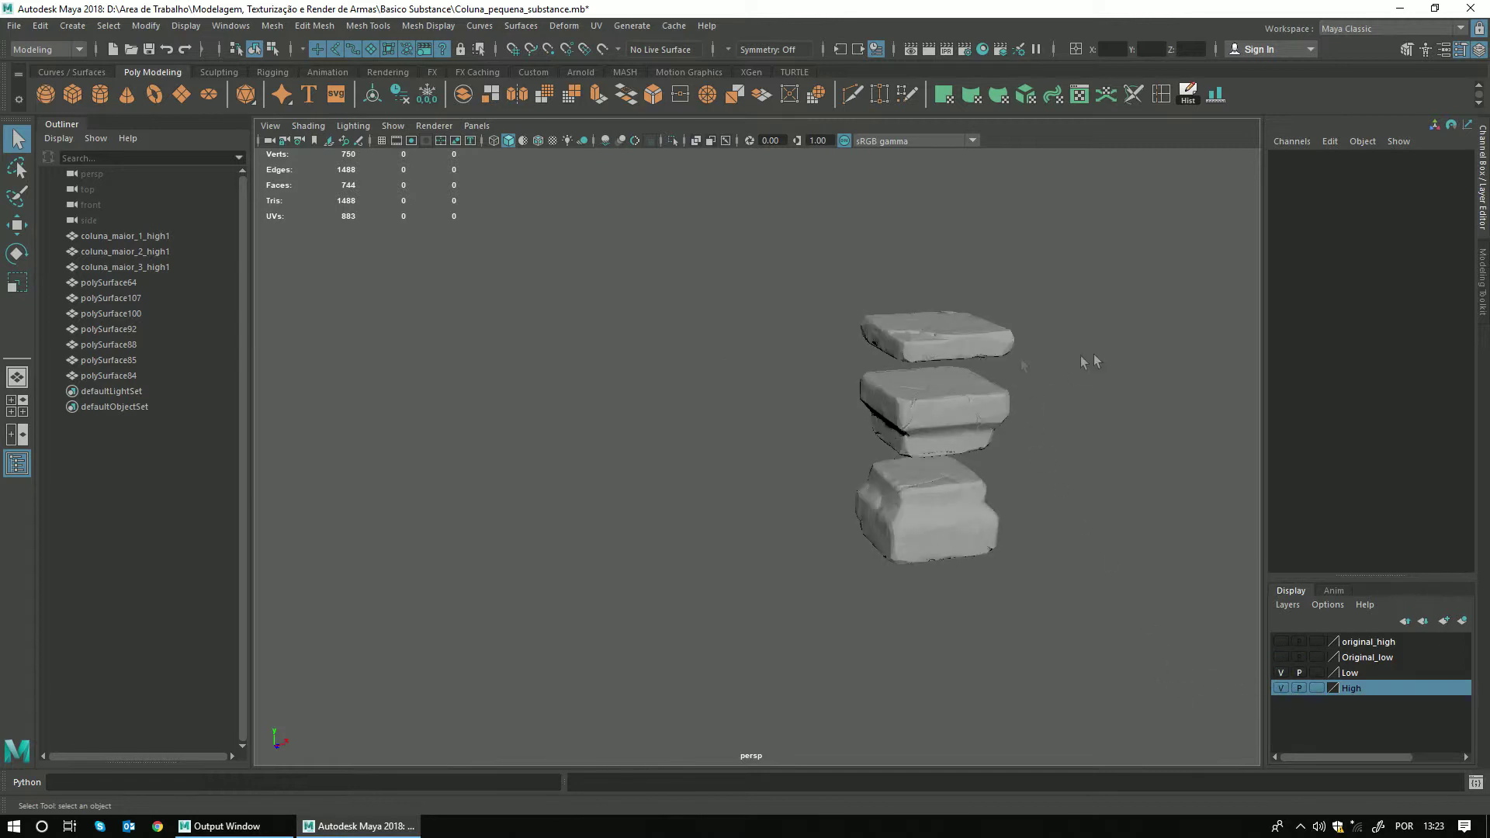
alt+drag(1084, 362, 594, 378)
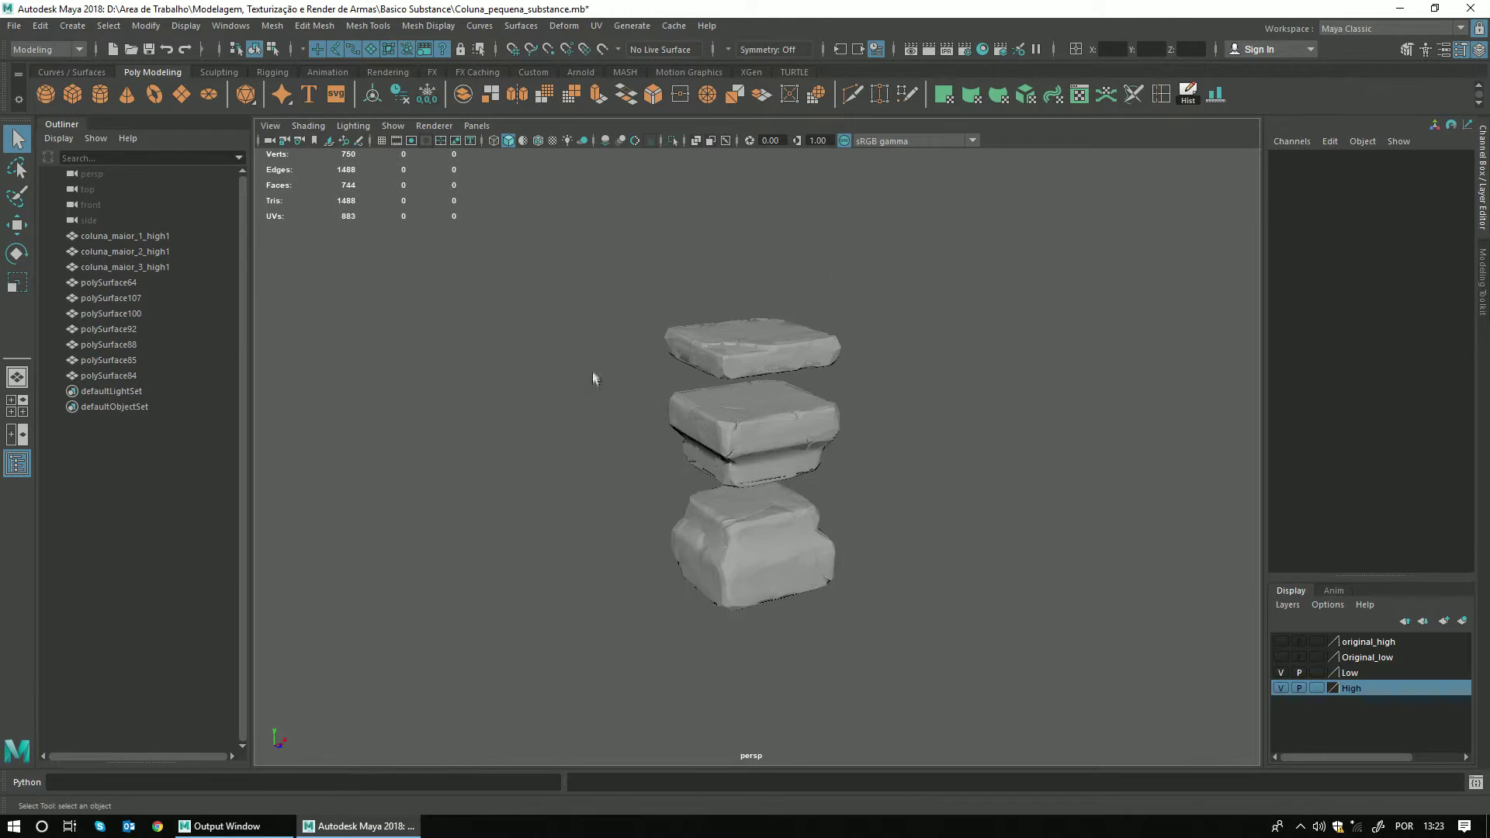
click(740, 380)
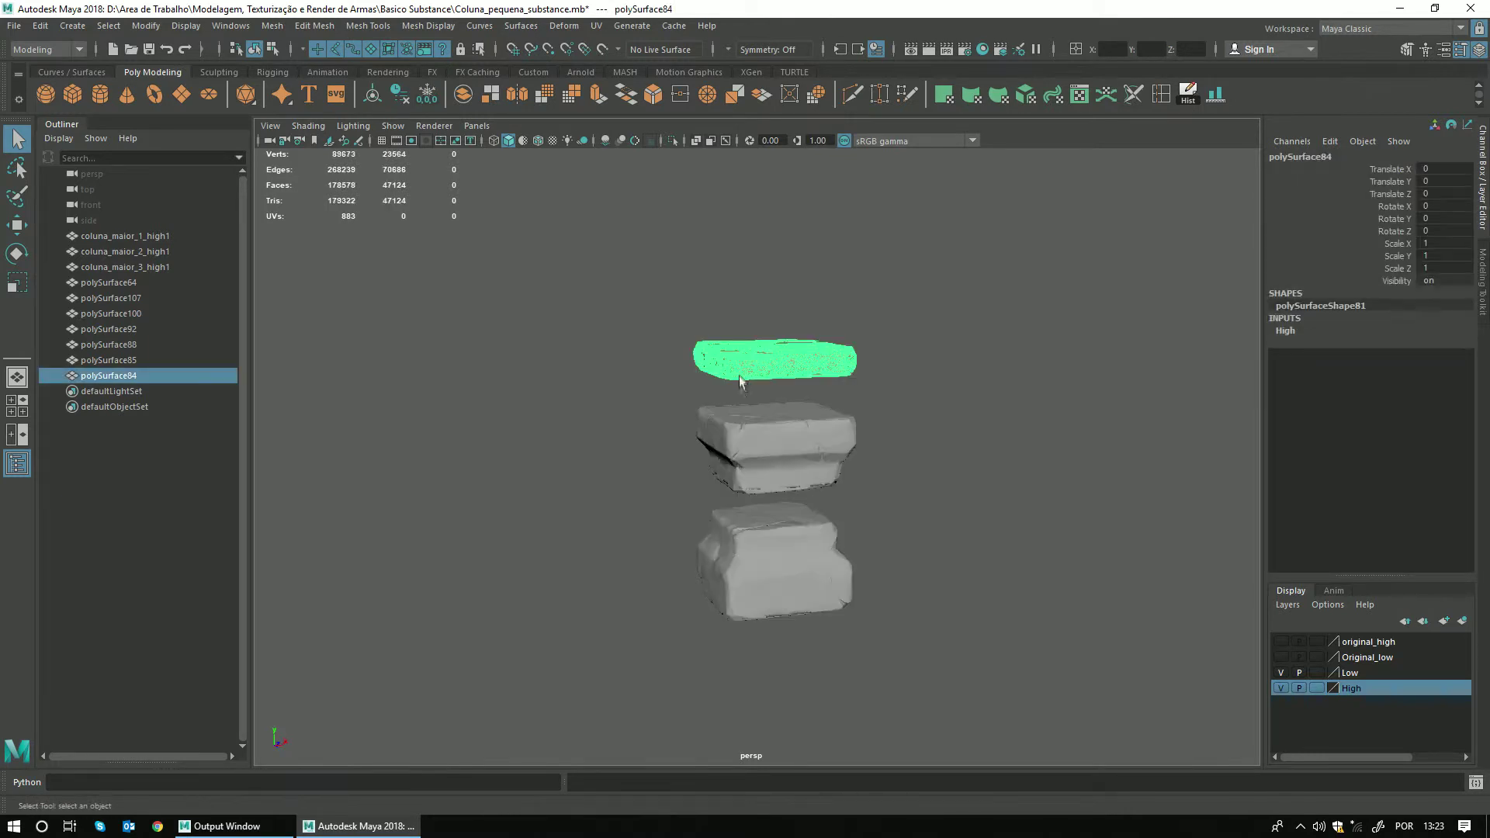
click(1280, 688)
click(764, 461)
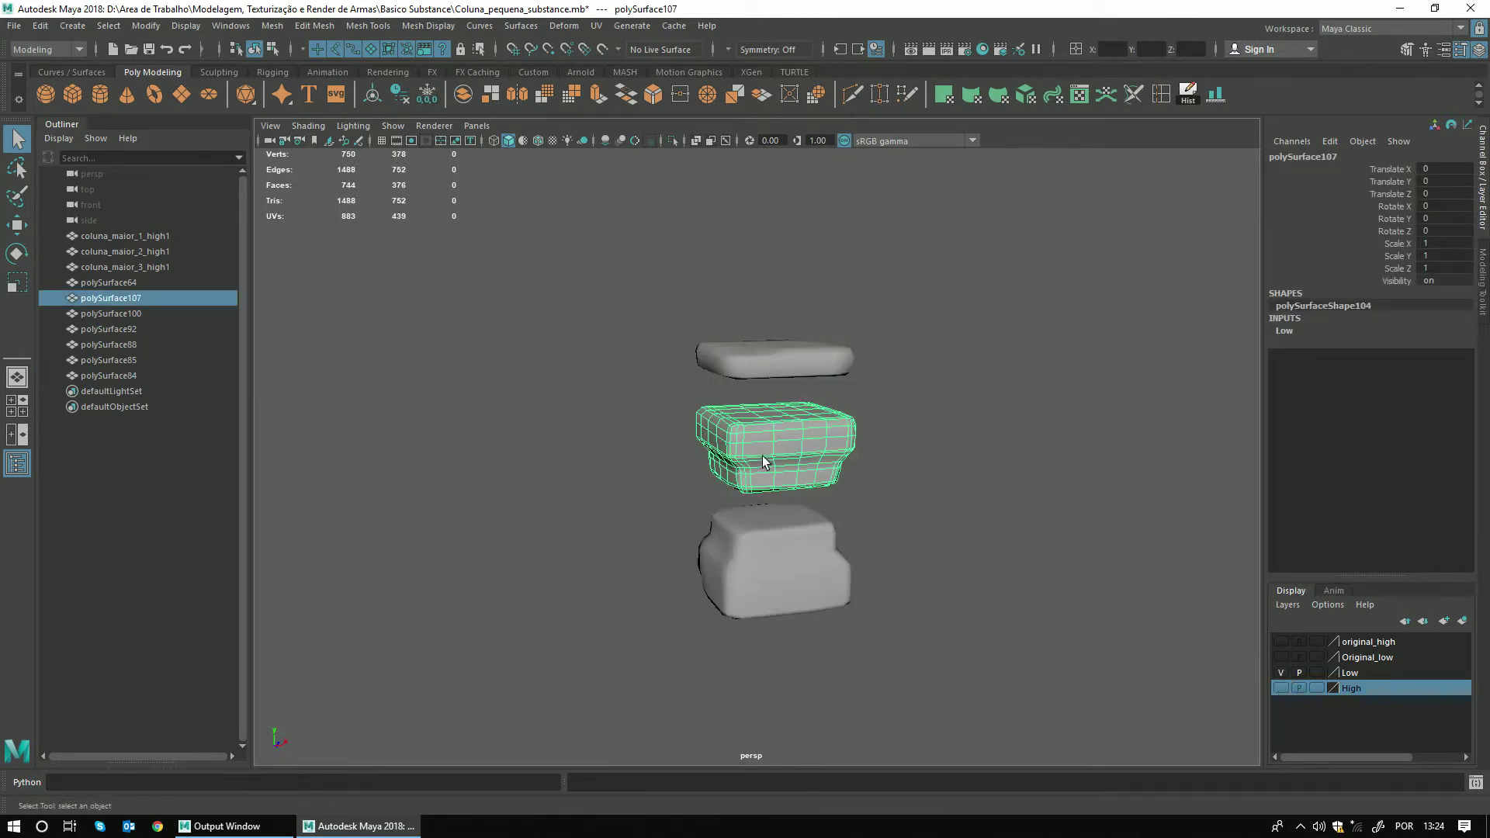
click(773, 370)
Add the bottom piece and Combine the three low-poly pieces into polySurface108.
shift+click(776, 446)
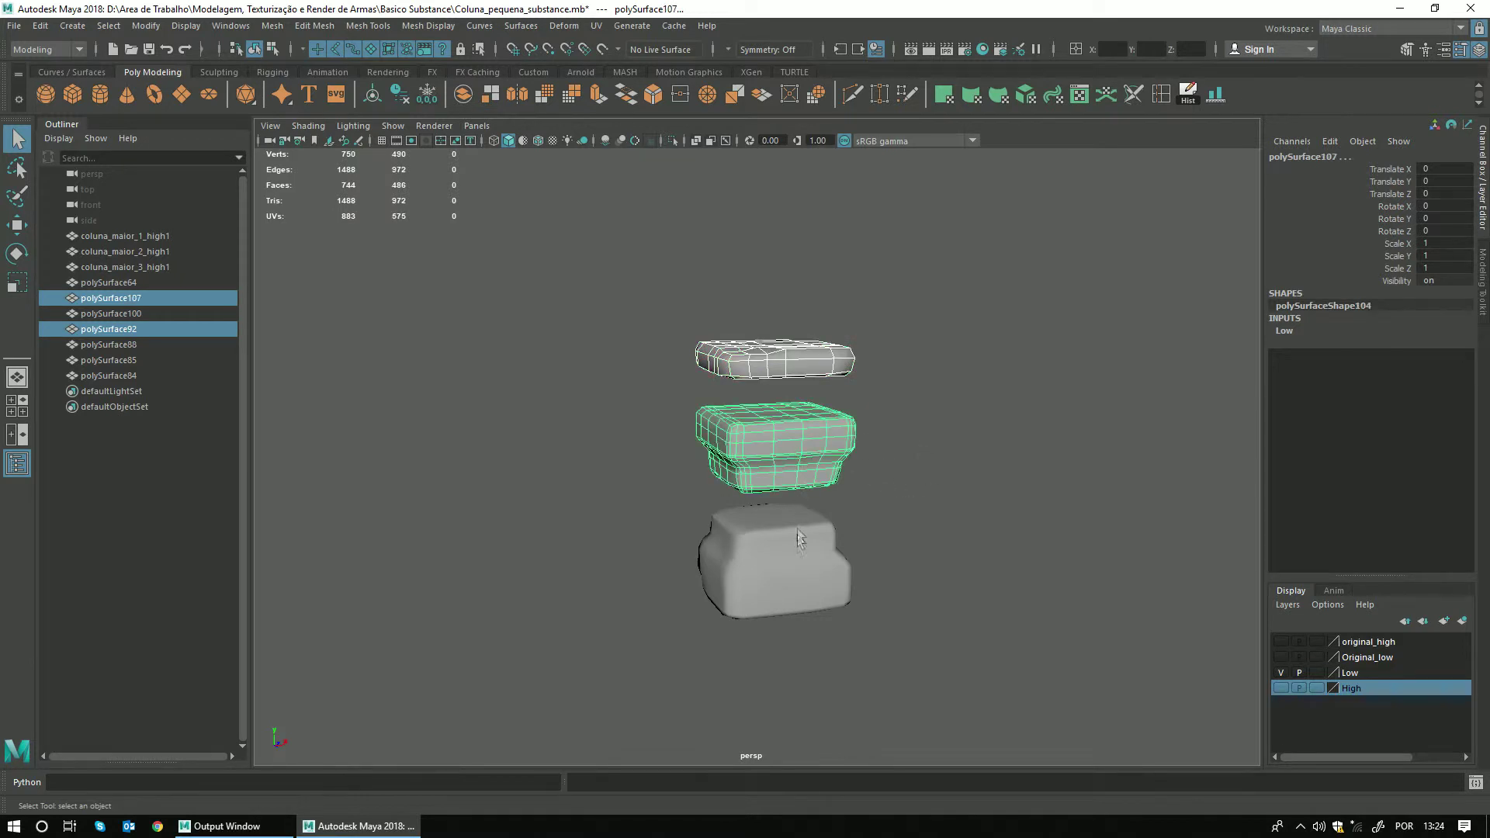
shift+click(776, 559)
mouse_move(829, 449)
alt+mouse_down()
mouse_move(985, 445)
mouse_move(908, 460)
alt+mouse_up()
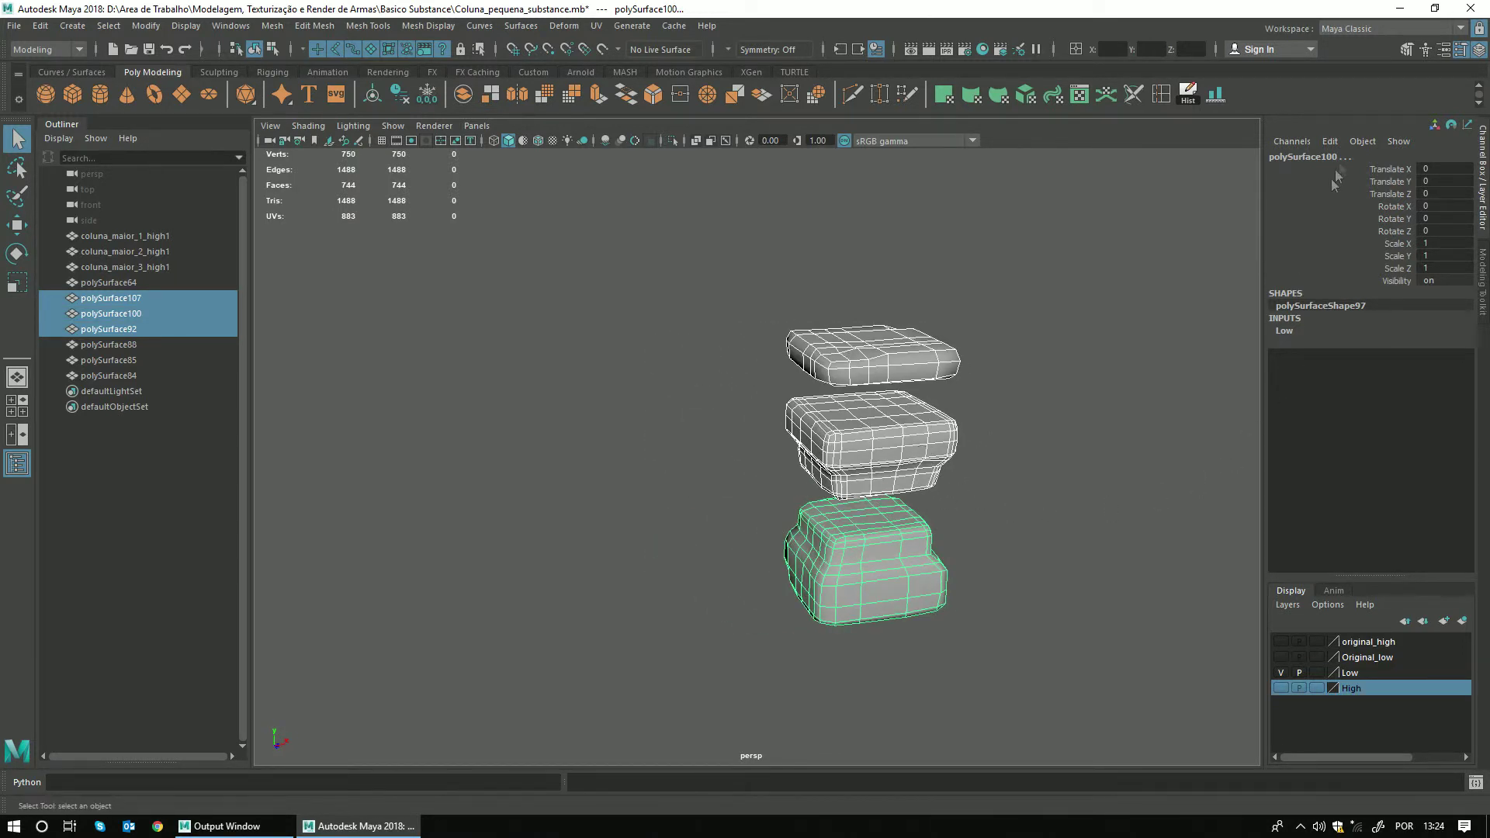
click(1407, 49)
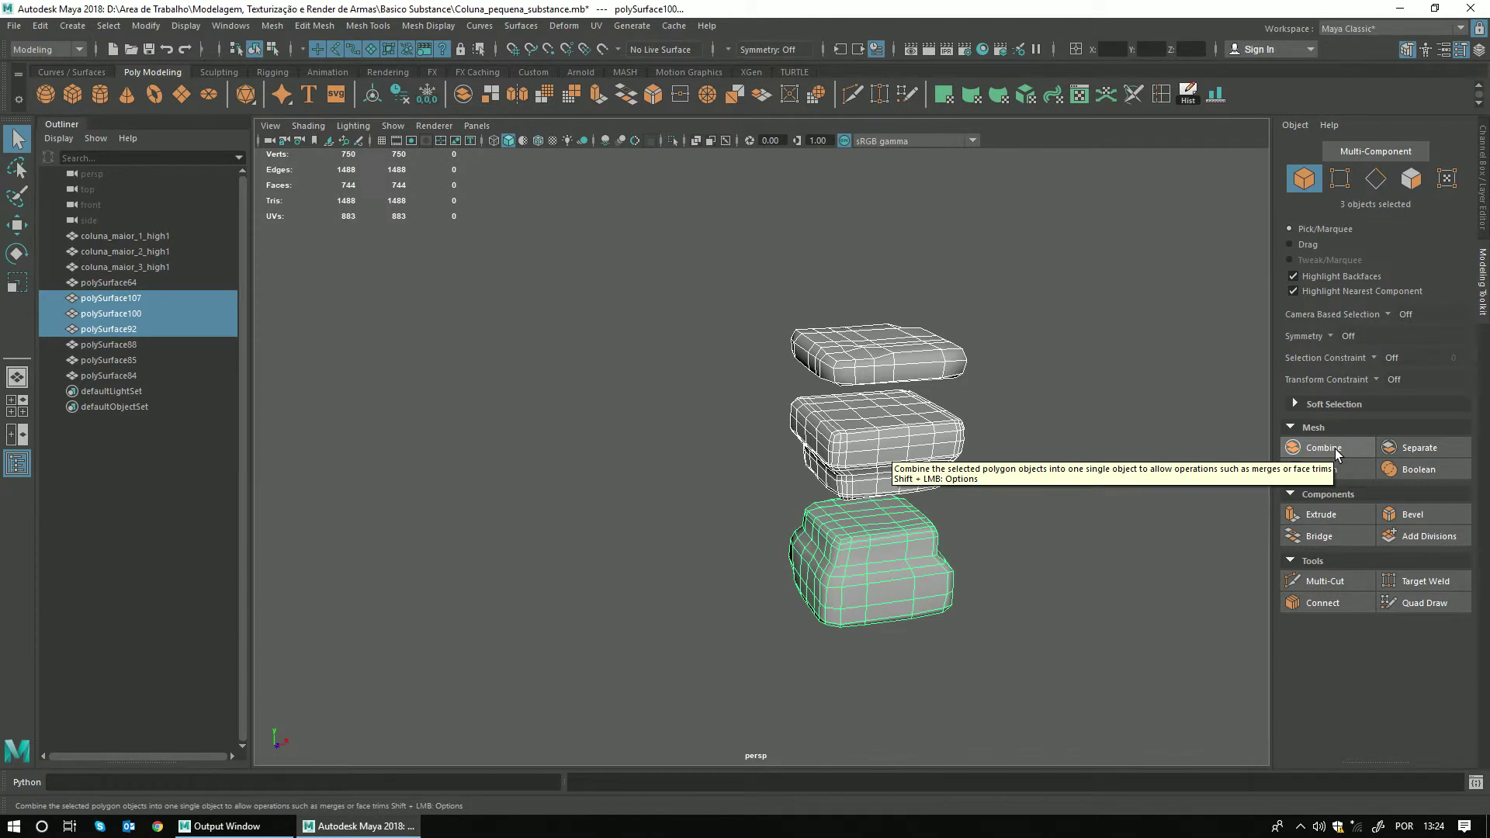
click(1337, 454)
mouse_move(976, 464)
alt+mouse_down()
mouse_move(988, 450)
mouse_move(918, 442)
mouse_move(892, 406)
alt+mouse_up()
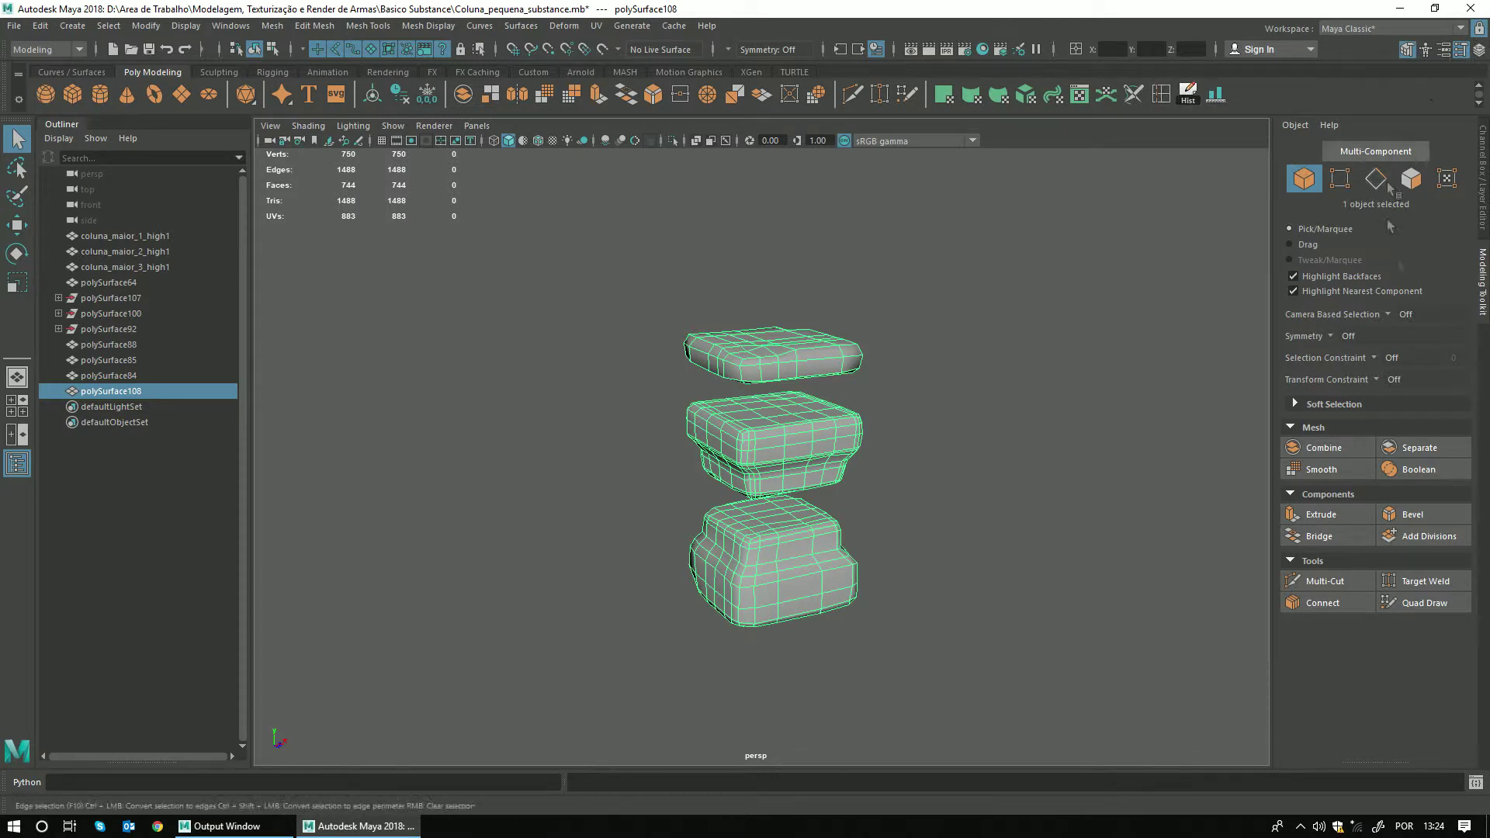
click(981, 485)
click(804, 366)
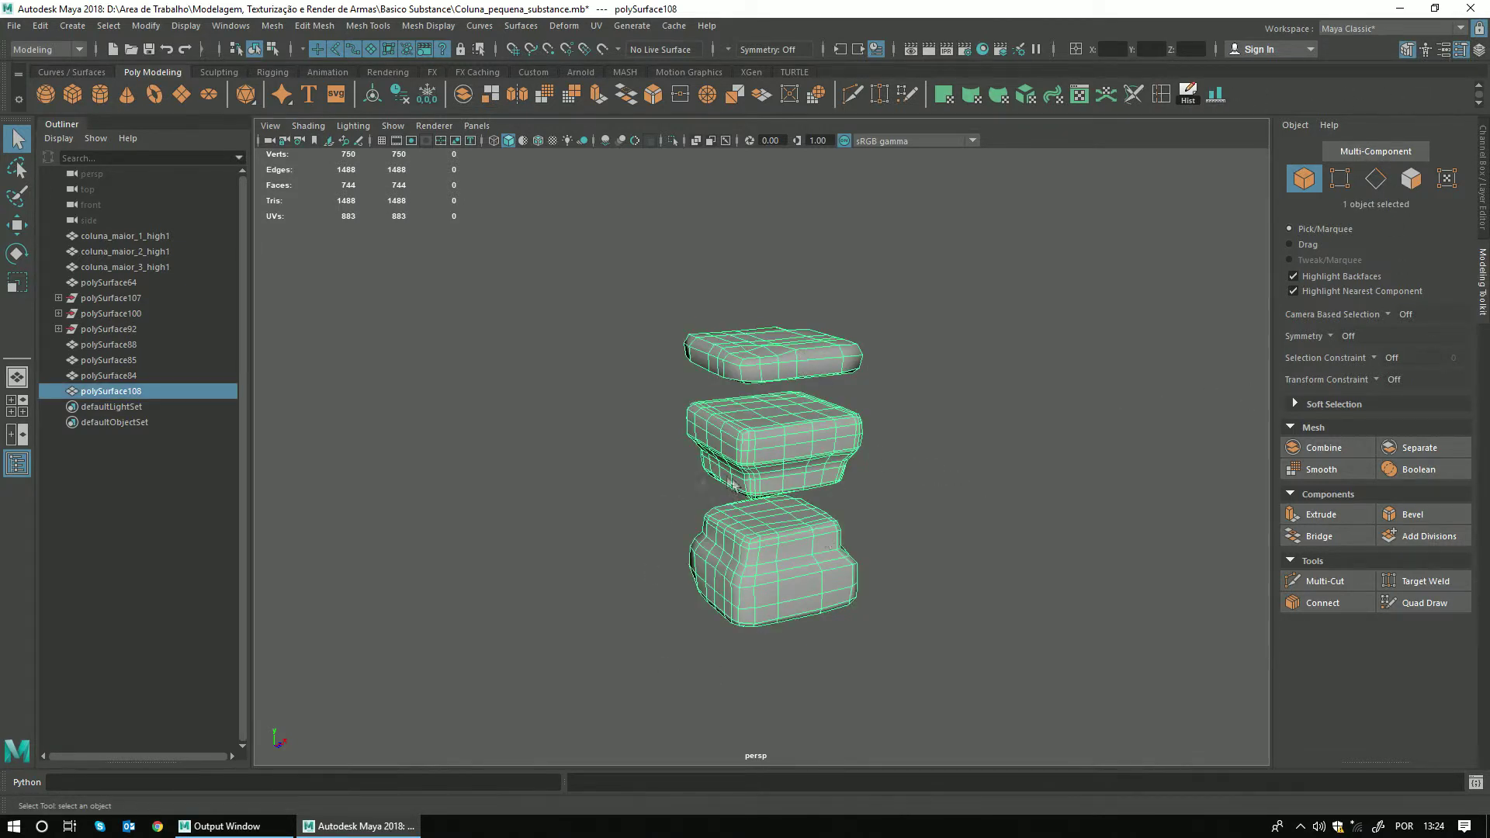
Export the selected combined mesh as coluna_low.obj with the OBJexport file type.
click(13, 30)
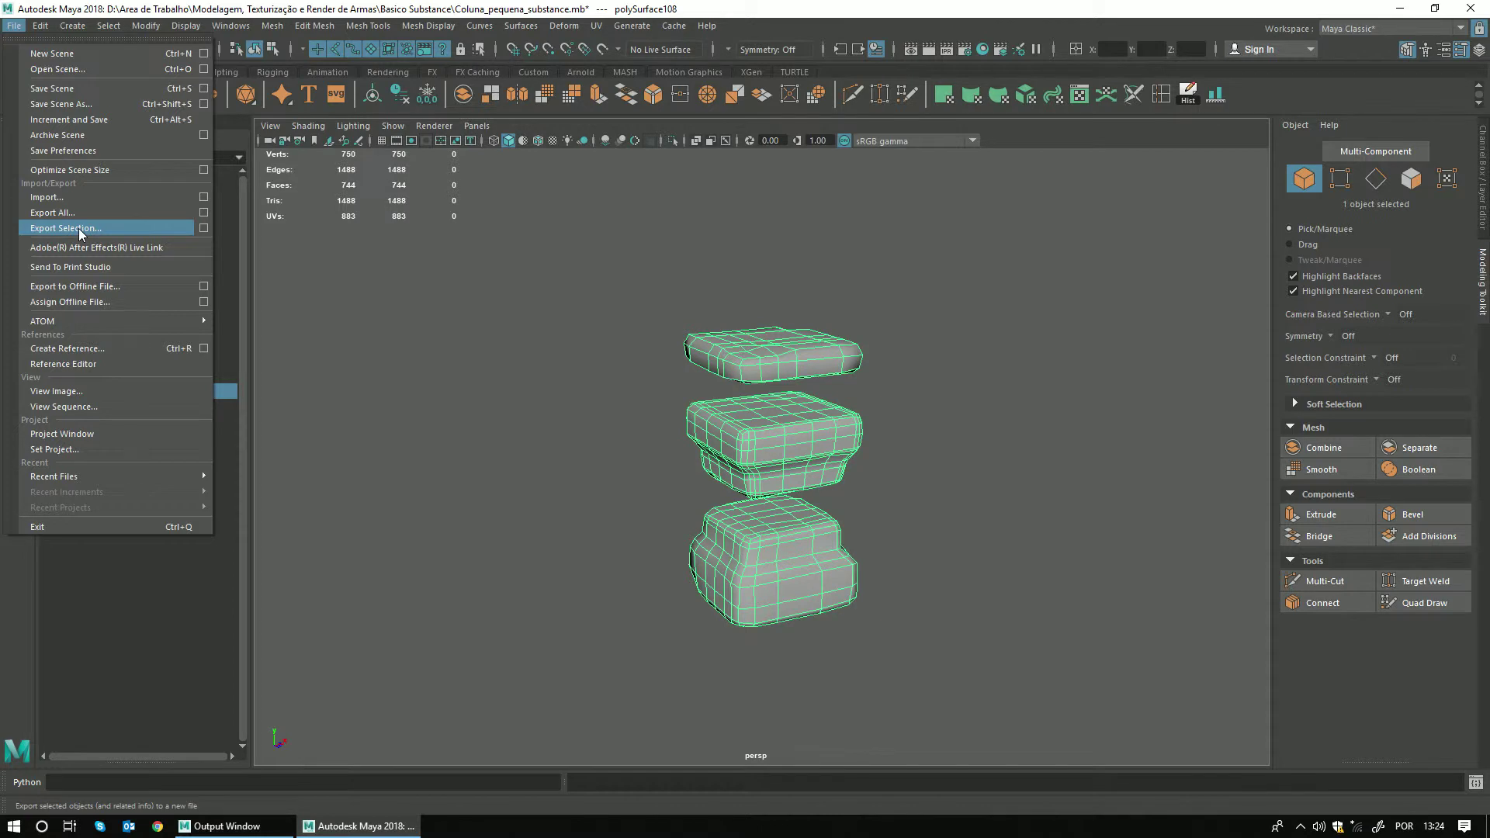
click(80, 231)
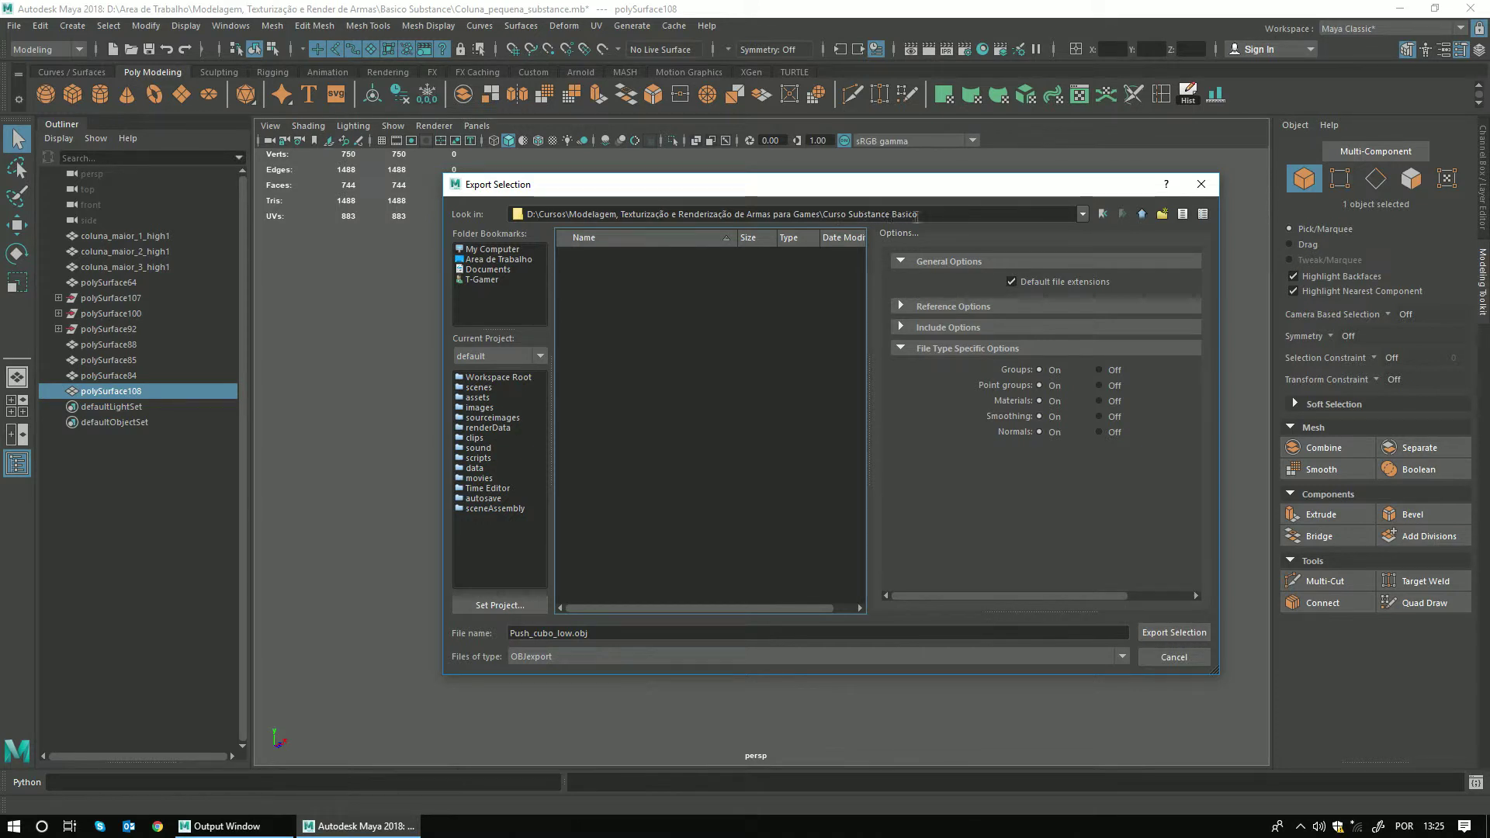
click(565, 634)
drag(572, 633, 486, 631)
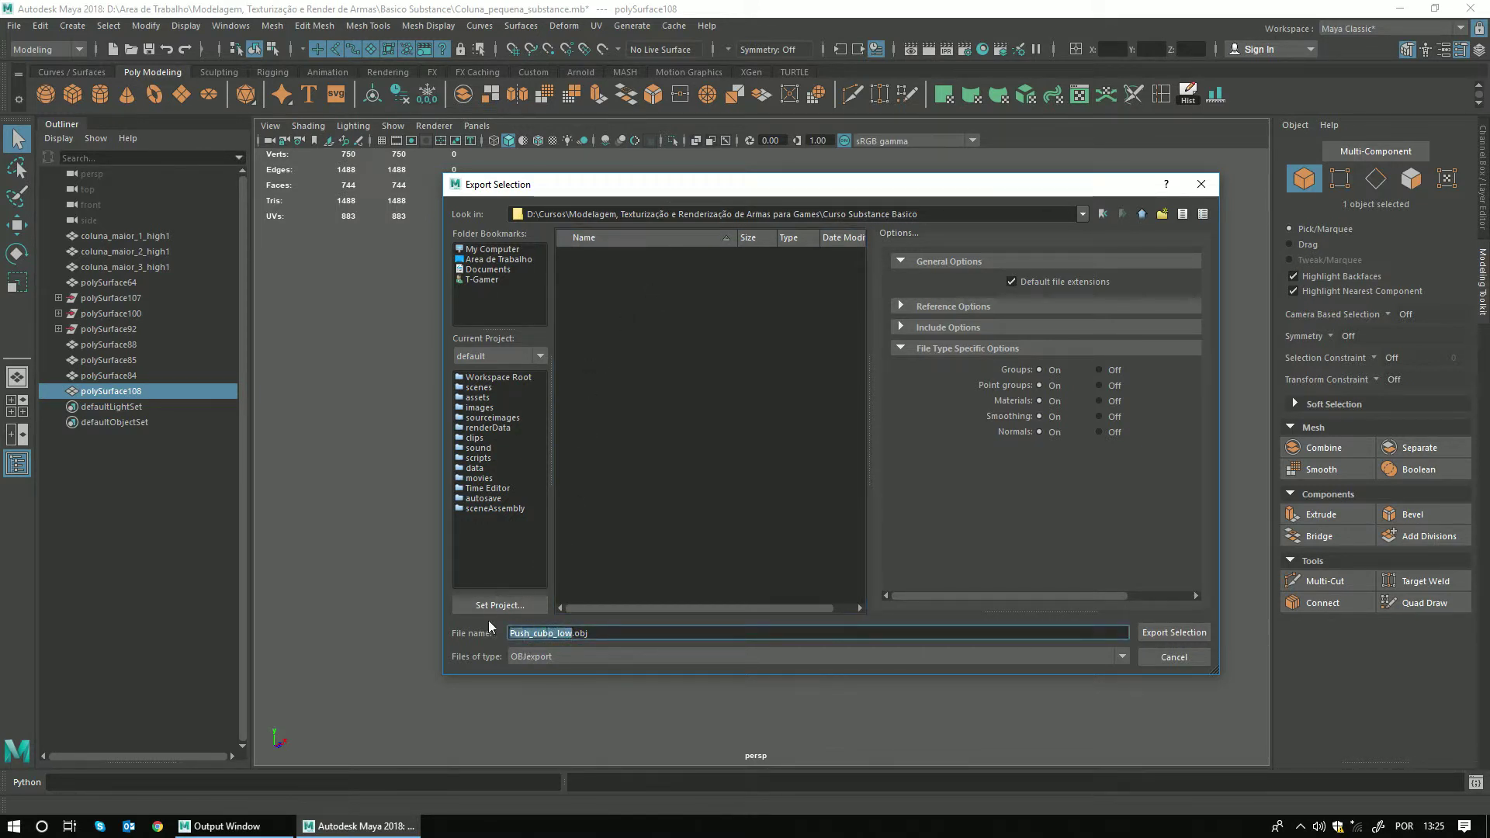
key(BackSpace)
text(coluna_)
text(low)
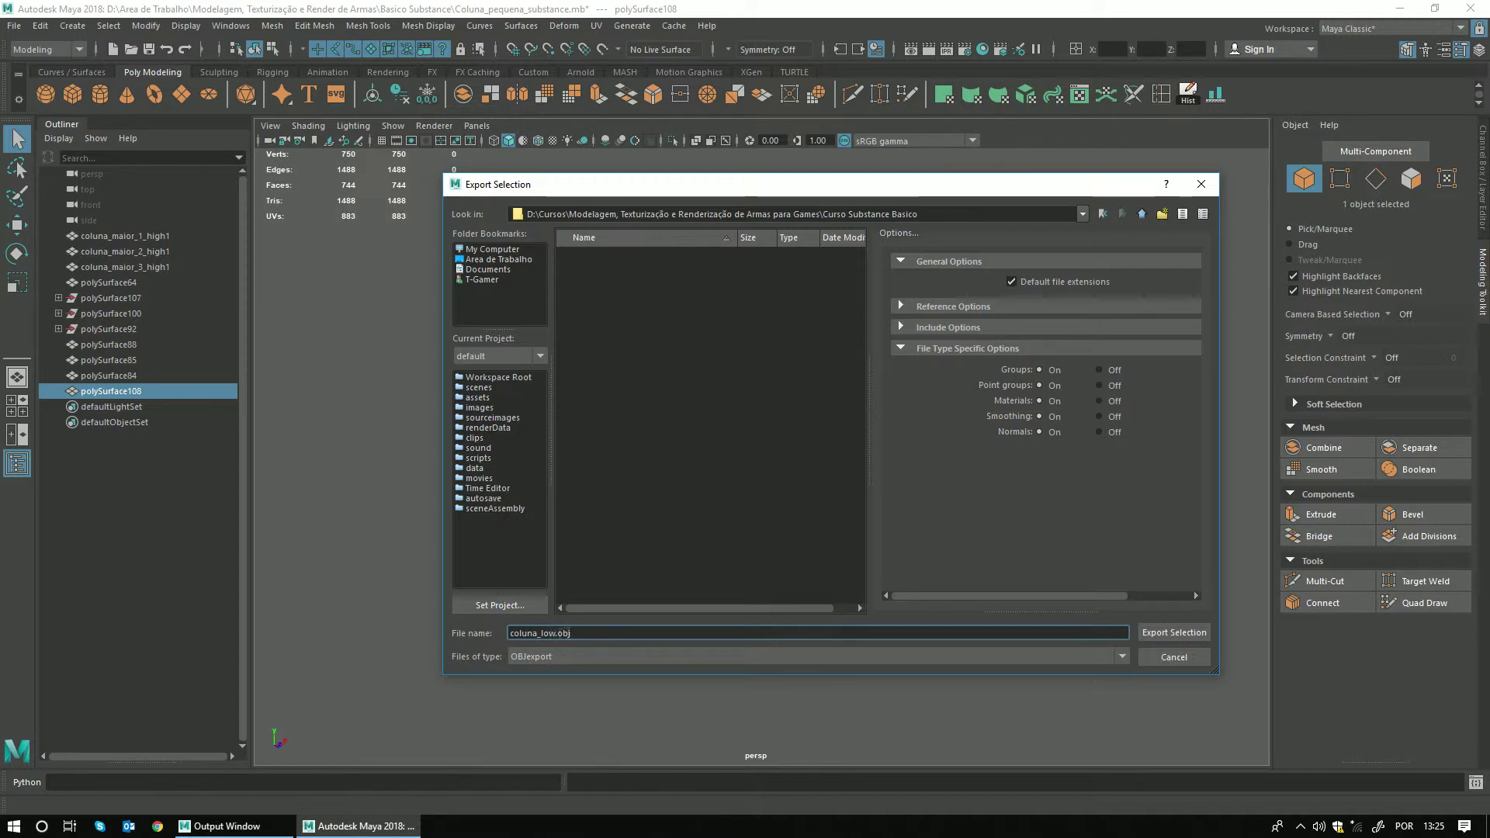
drag(574, 633, 524, 634)
double_click(578, 634)
click(572, 656)
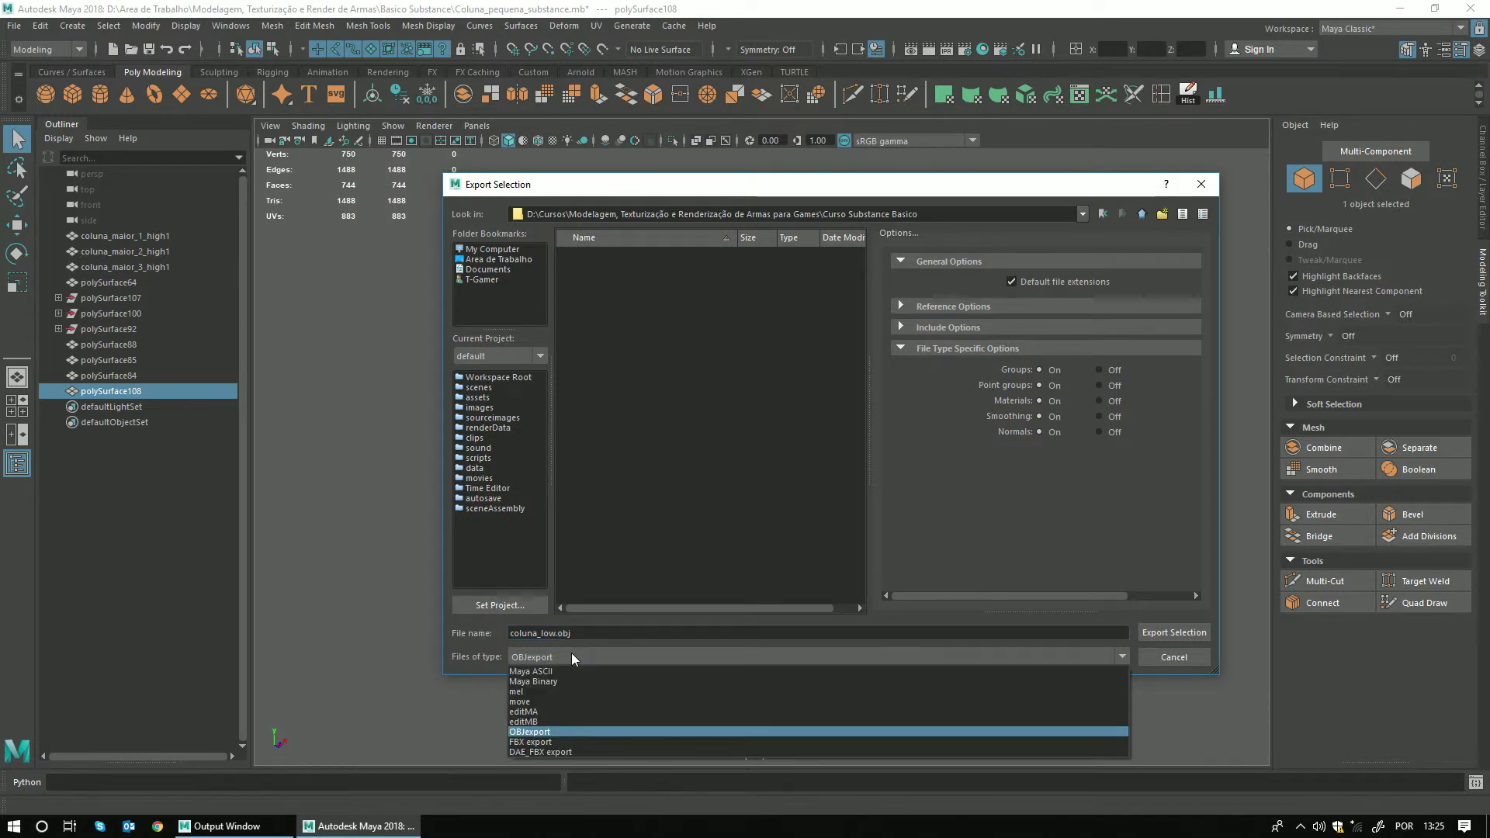
click(525, 733)
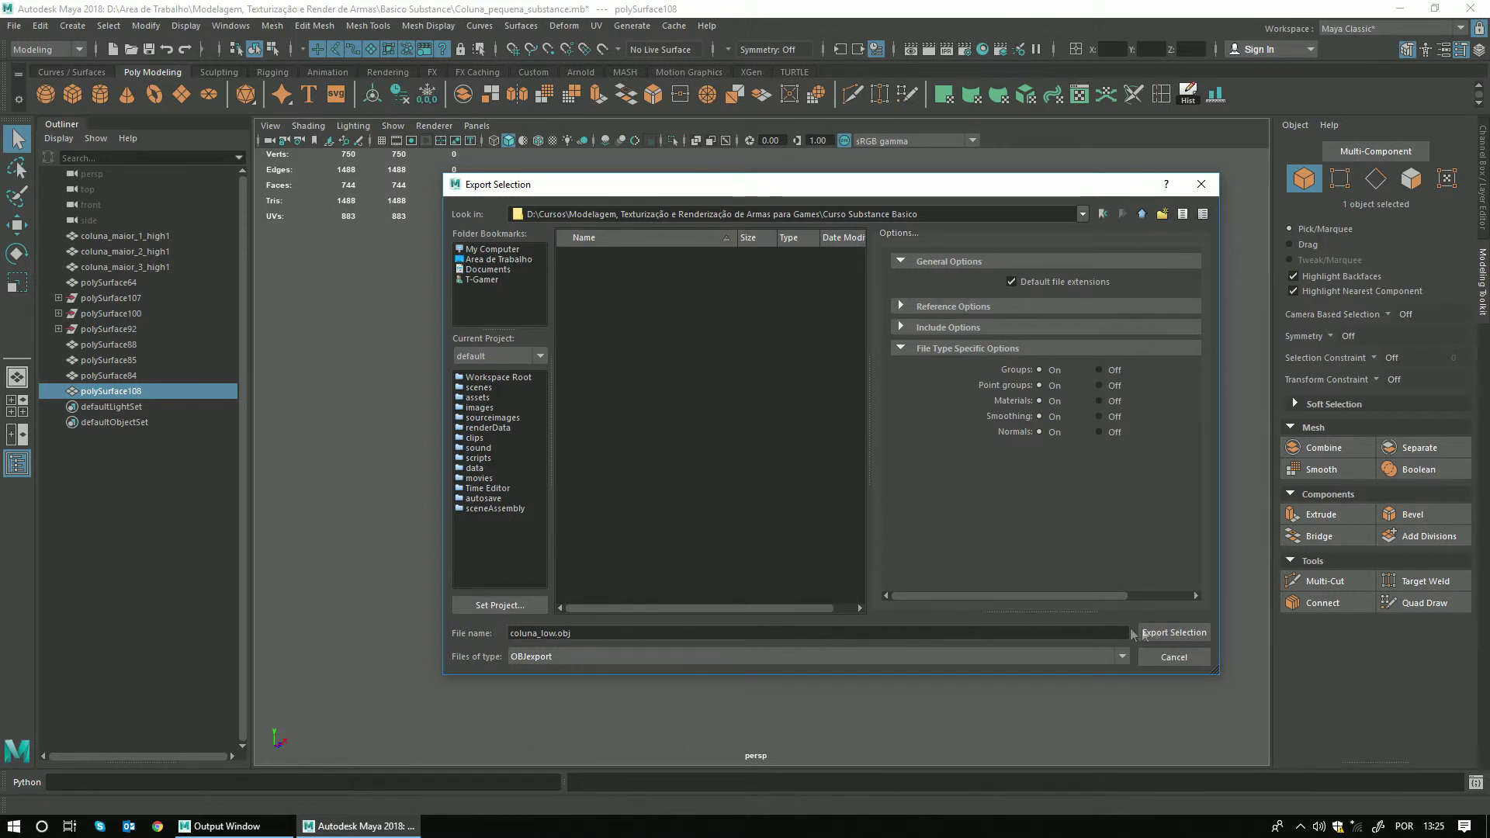
click(1175, 632)
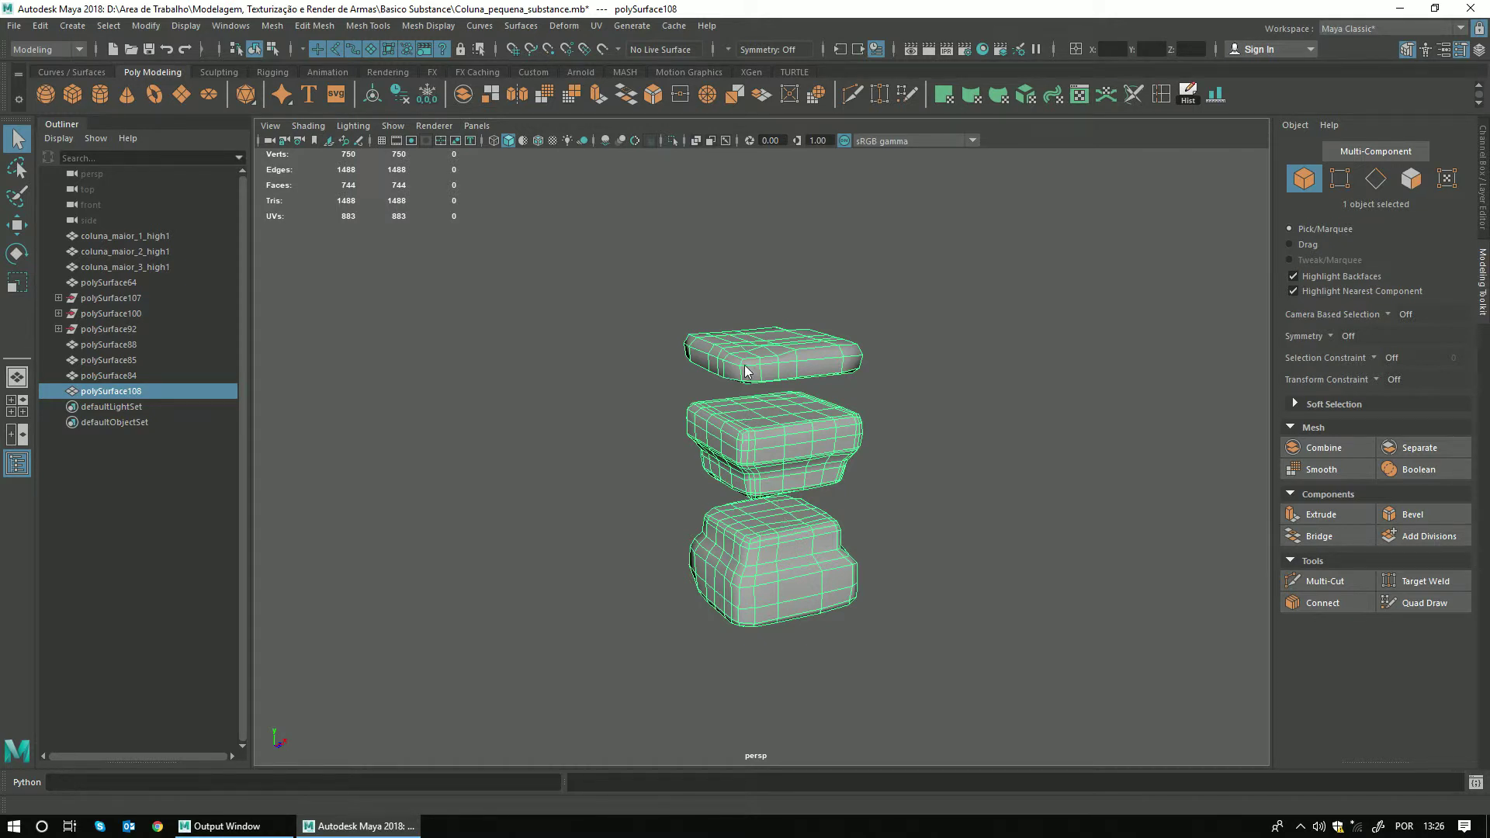
In the Plug-in Manager, filter for fbx then obj to verify objExport.mll is loaded, then close it.
click(472, 389)
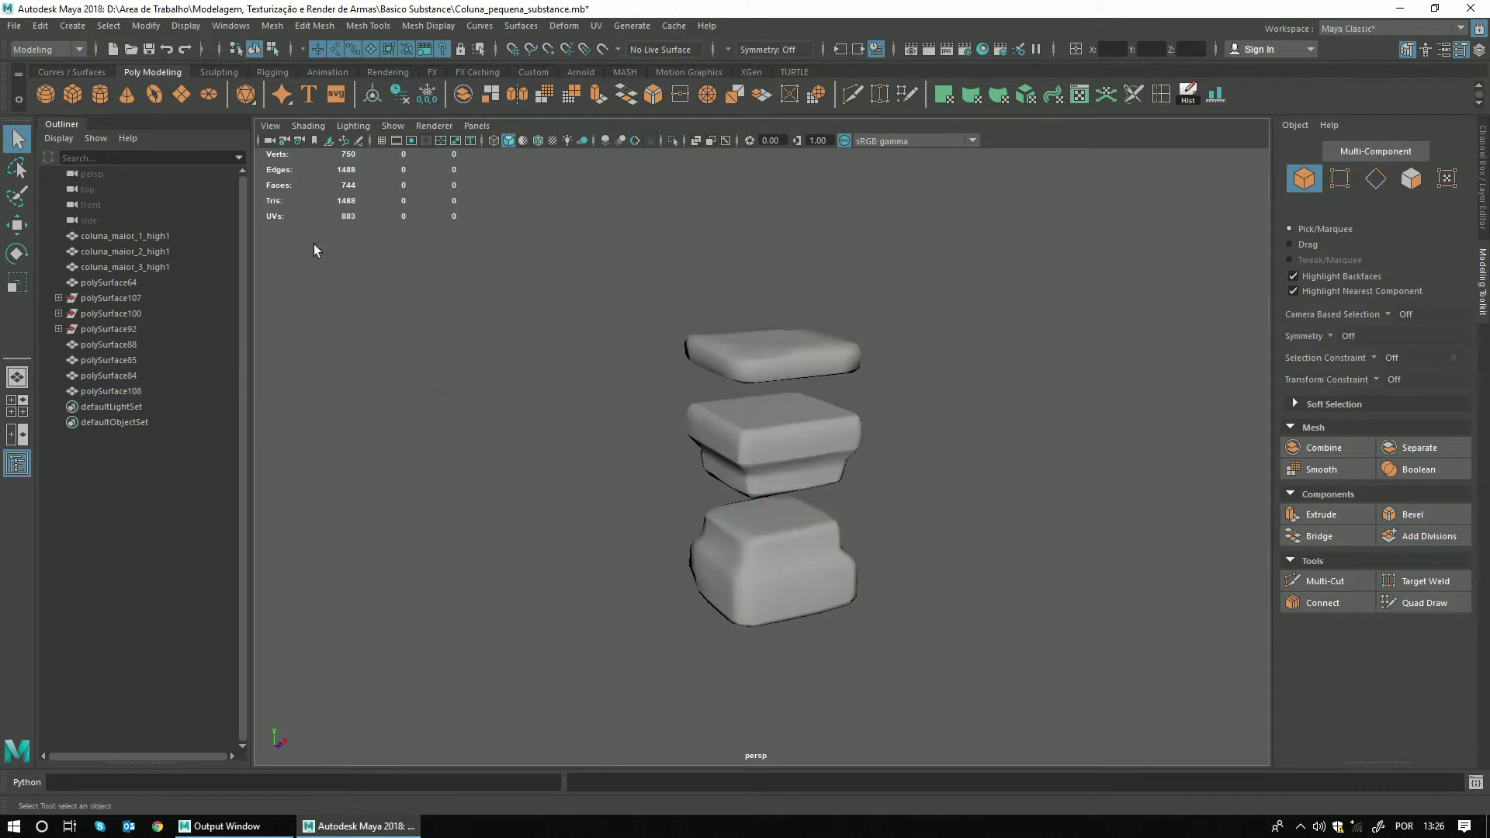
click(231, 26)
mouse_move(276, 173)
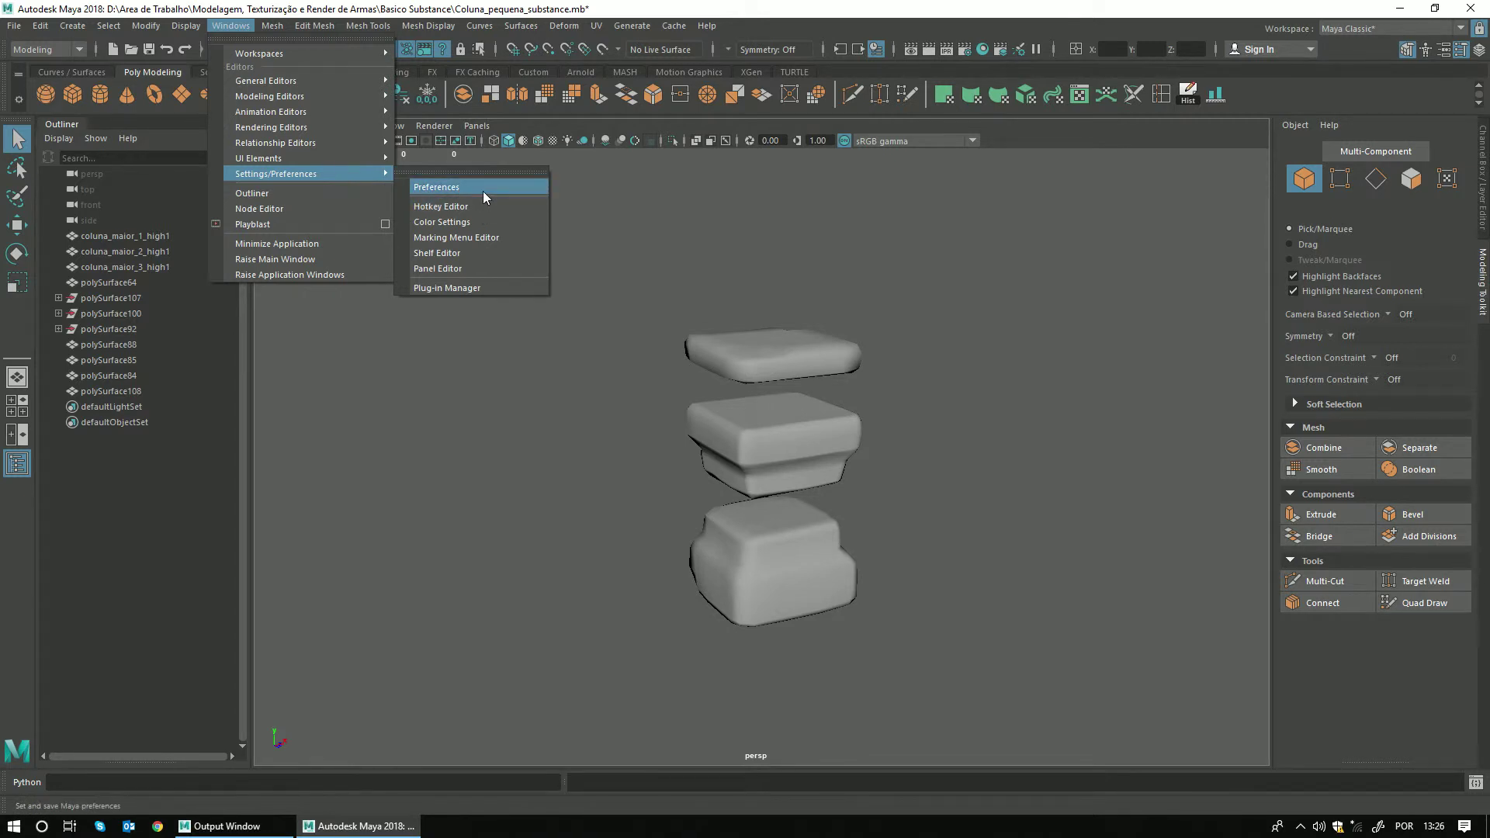
click(449, 287)
click(580, 326)
text(fbx)
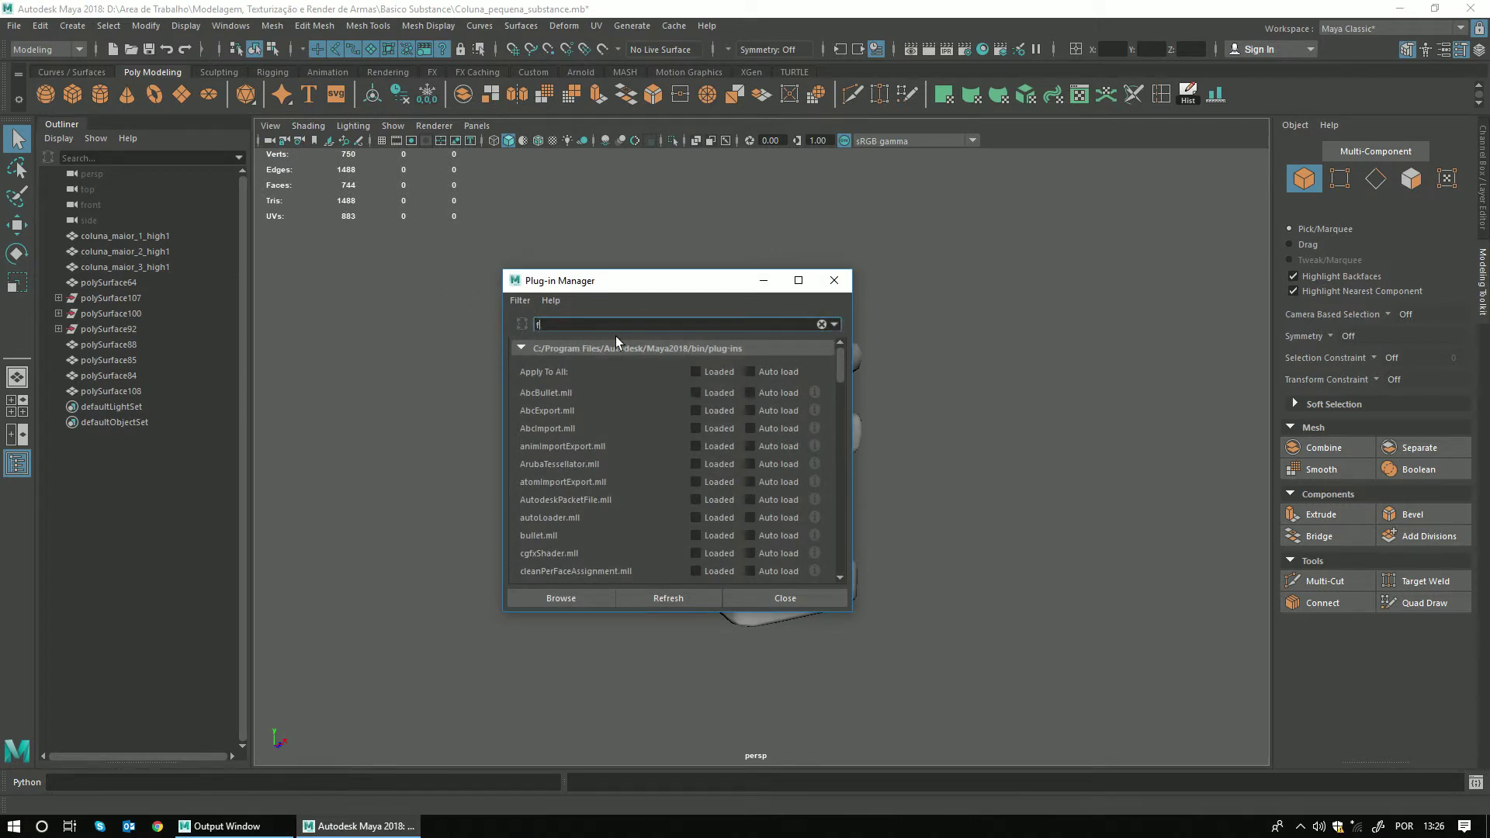
key(Return)
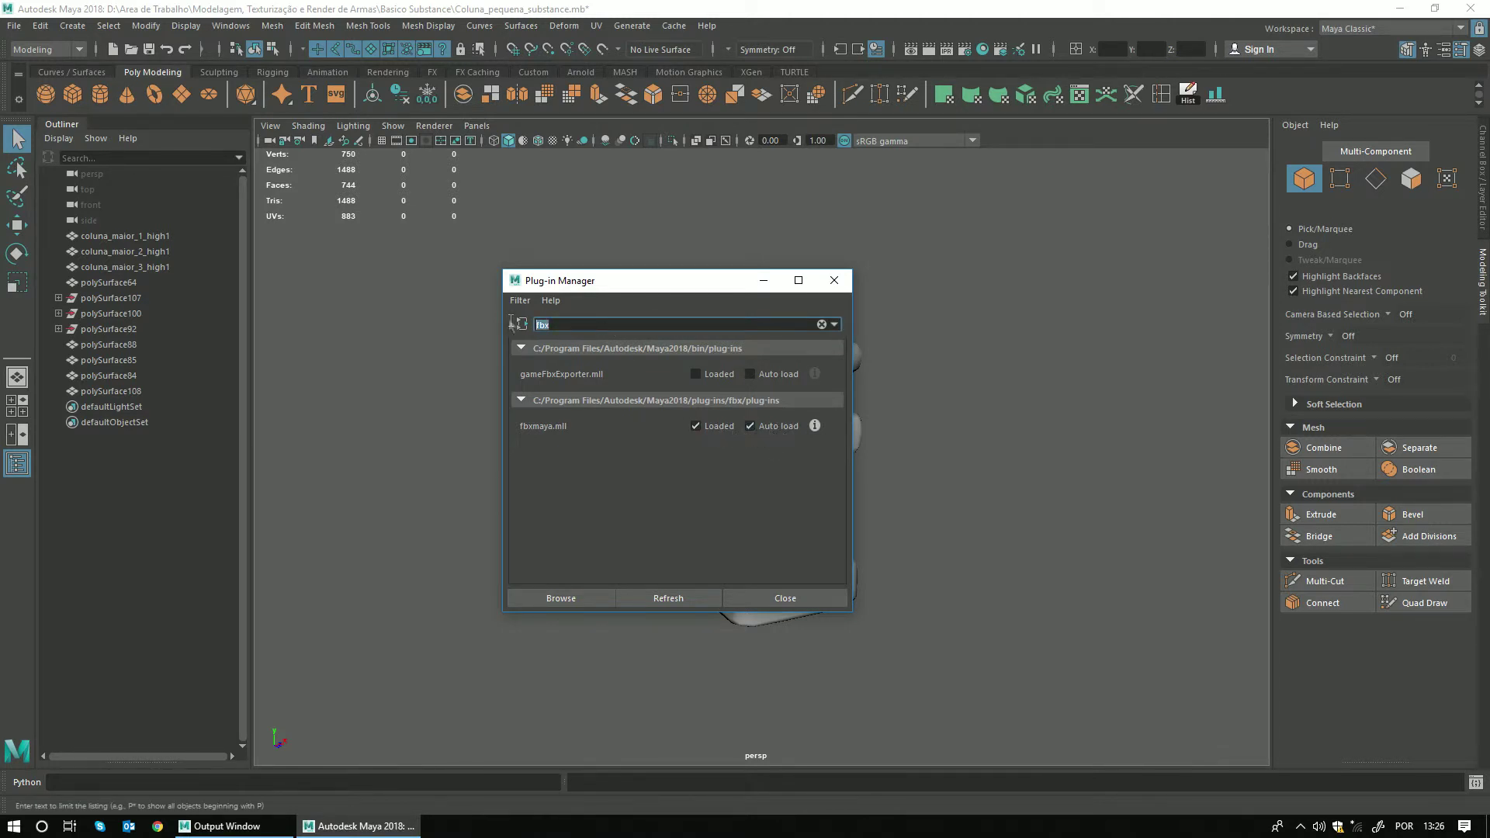
text(obj)
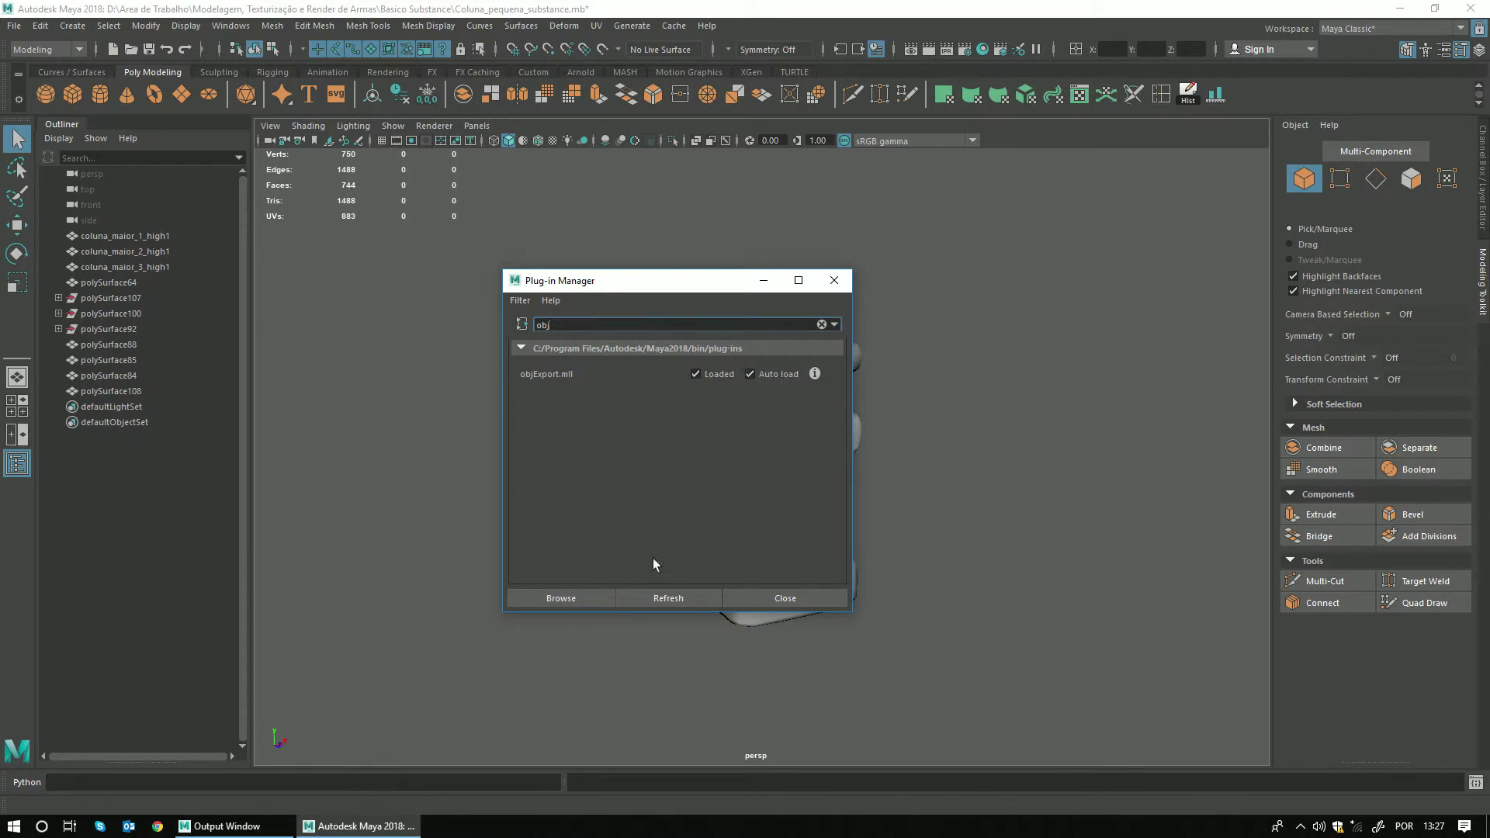
click(785, 603)
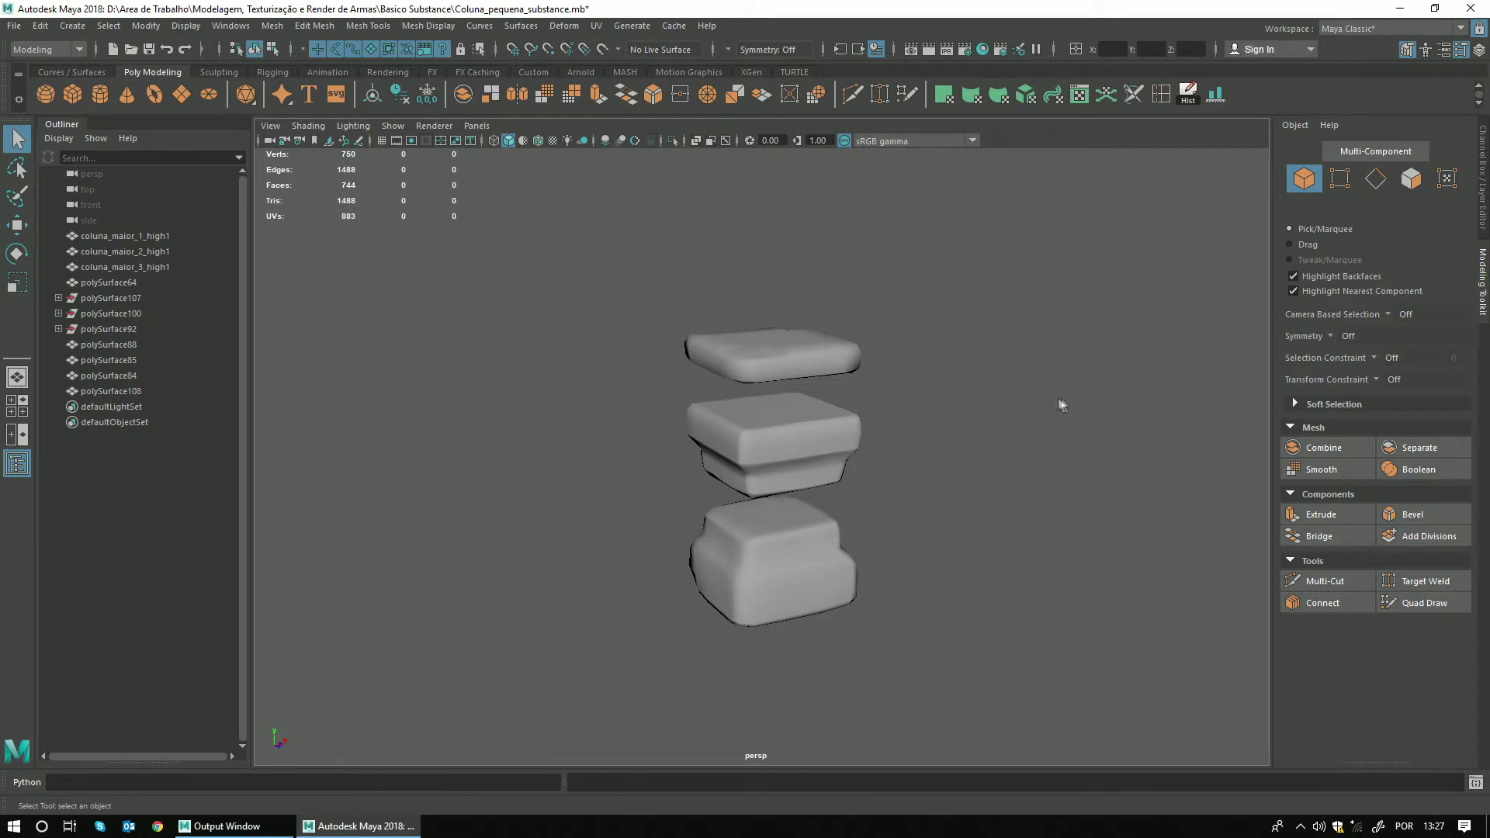
Add the combined low-poly column polySurface108 to the Low display layer.
mouse_move(1078, 372)
alt+mouse_down()
mouse_move(998, 356)
mouse_move(1064, 332)
mouse_move(1045, 372)
alt+mouse_up()
drag(641, 286, 969, 644)
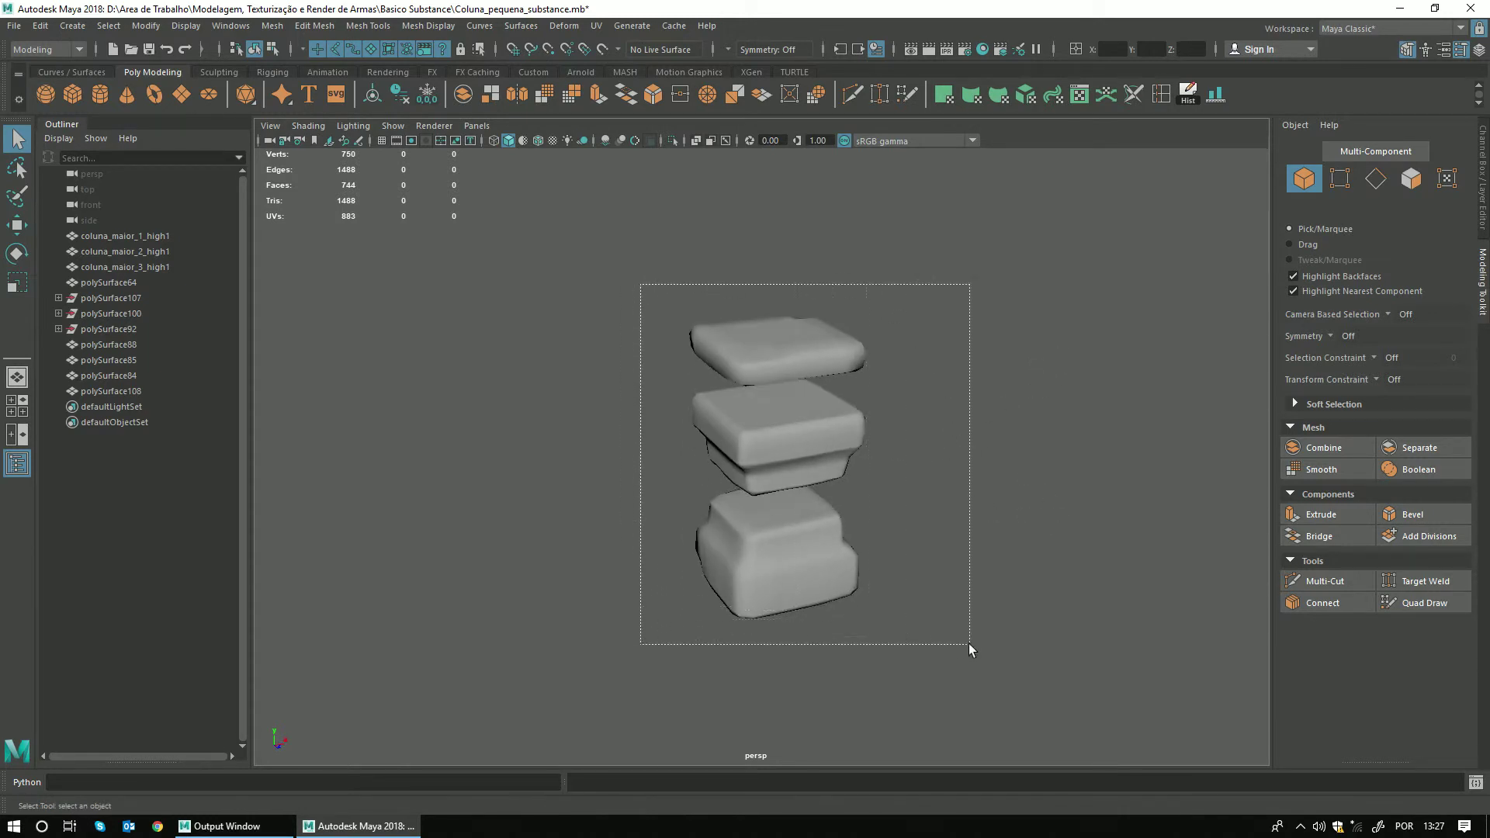
click(1123, 304)
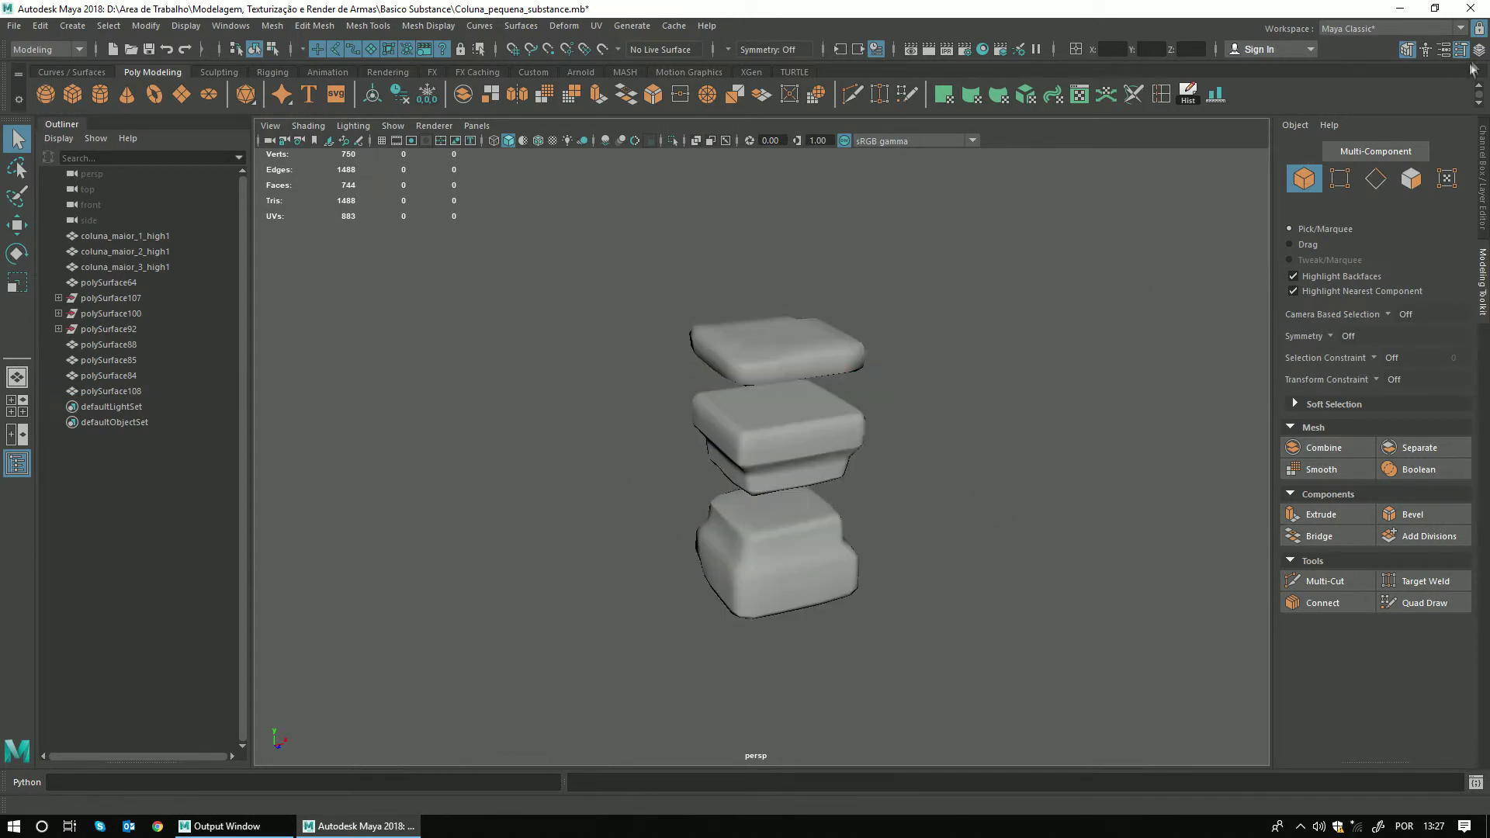
click(1478, 49)
click(1281, 673)
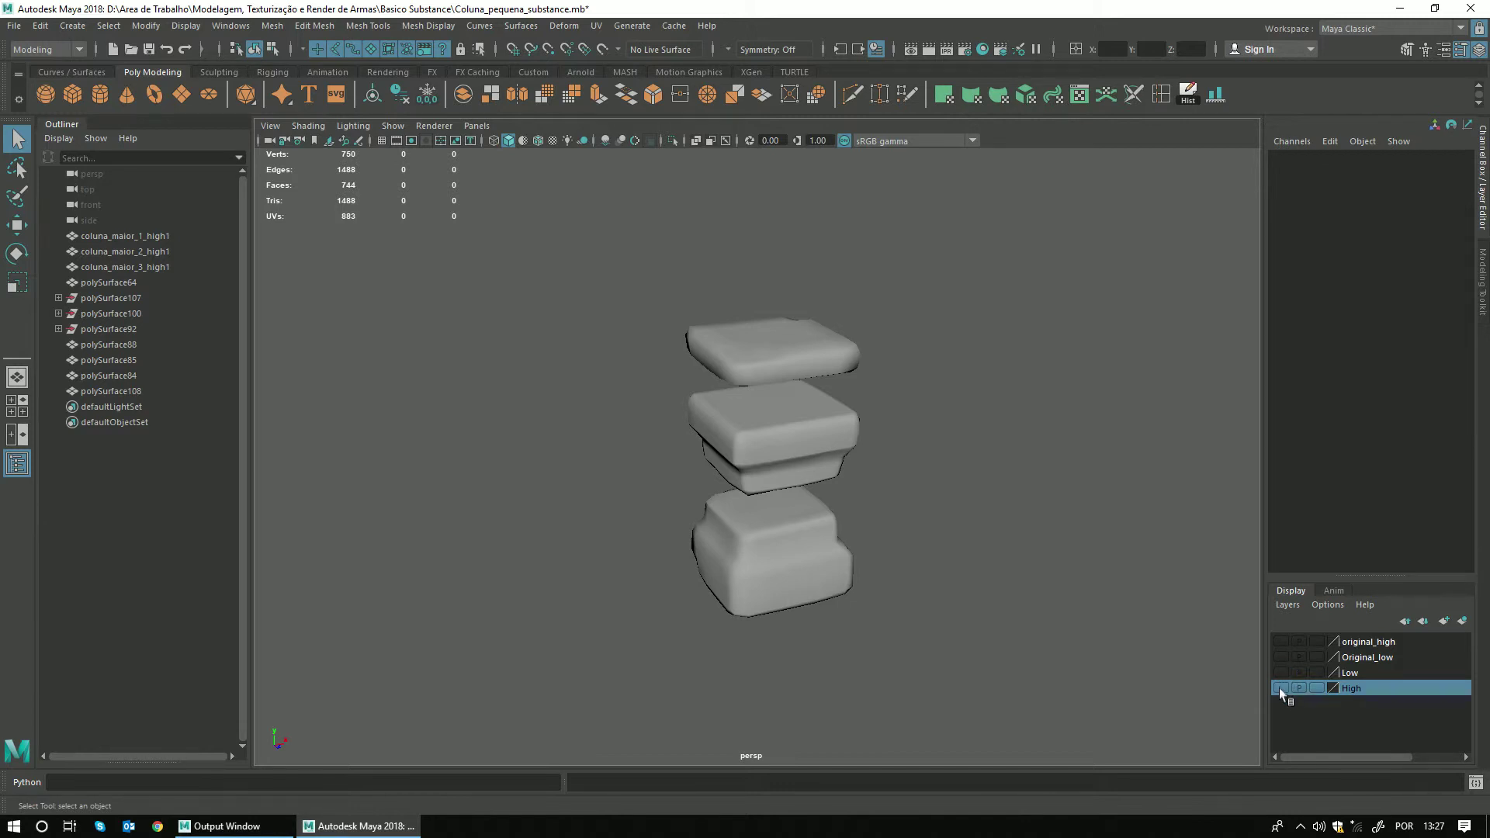
click(1366, 673)
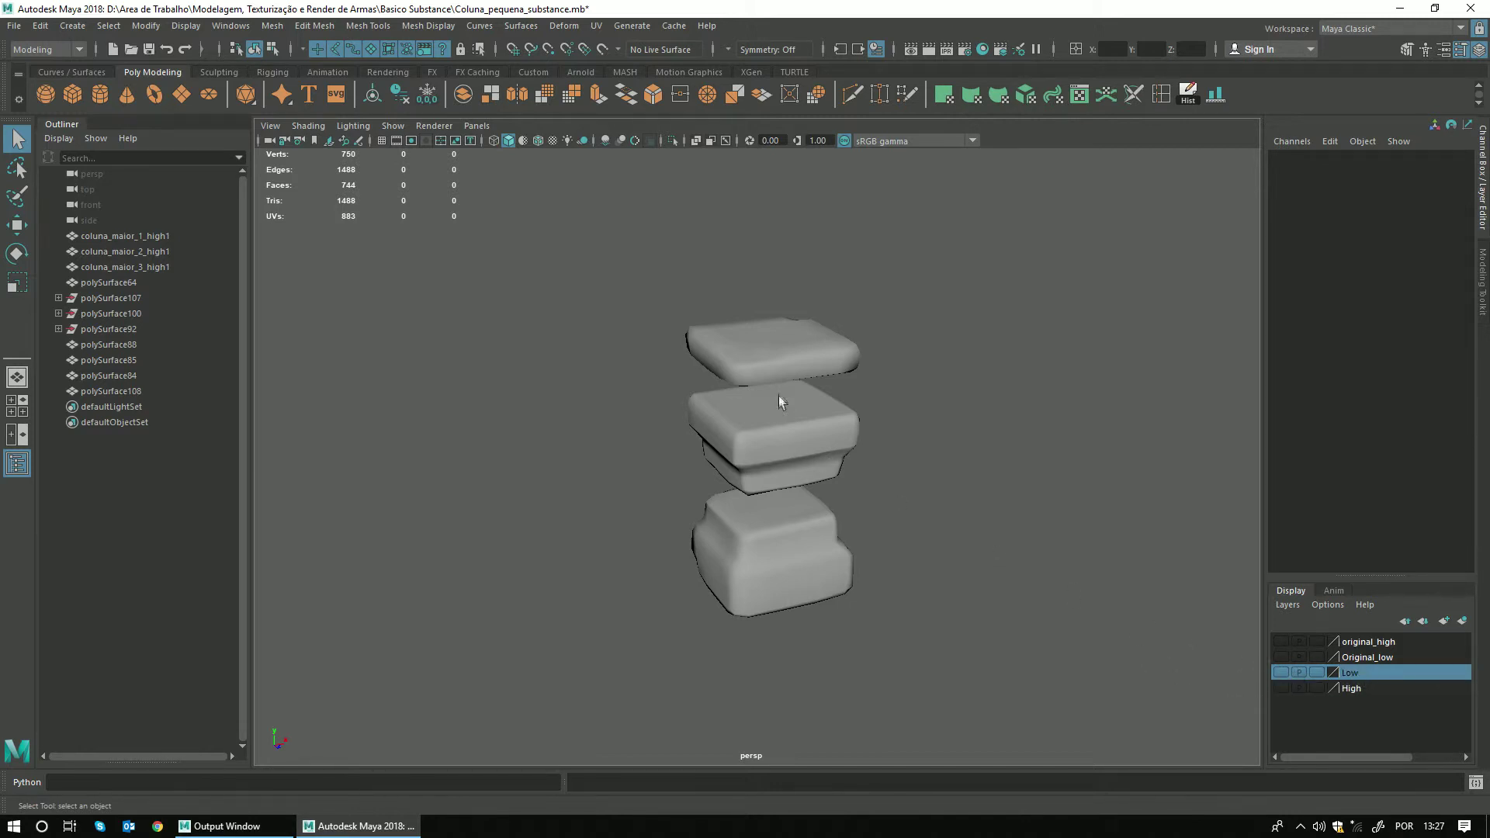
click(775, 466)
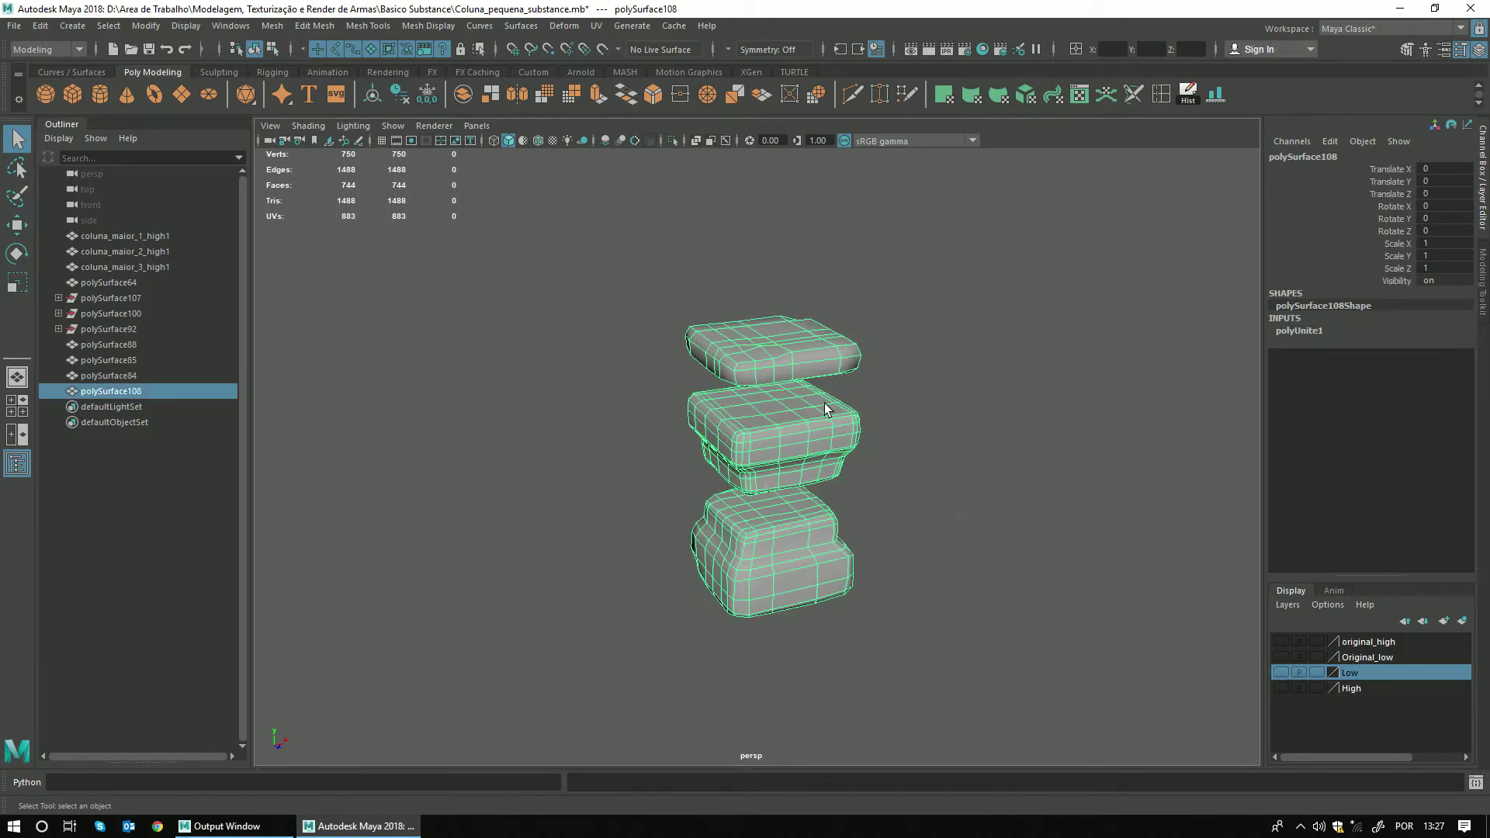
right_click(1352, 672)
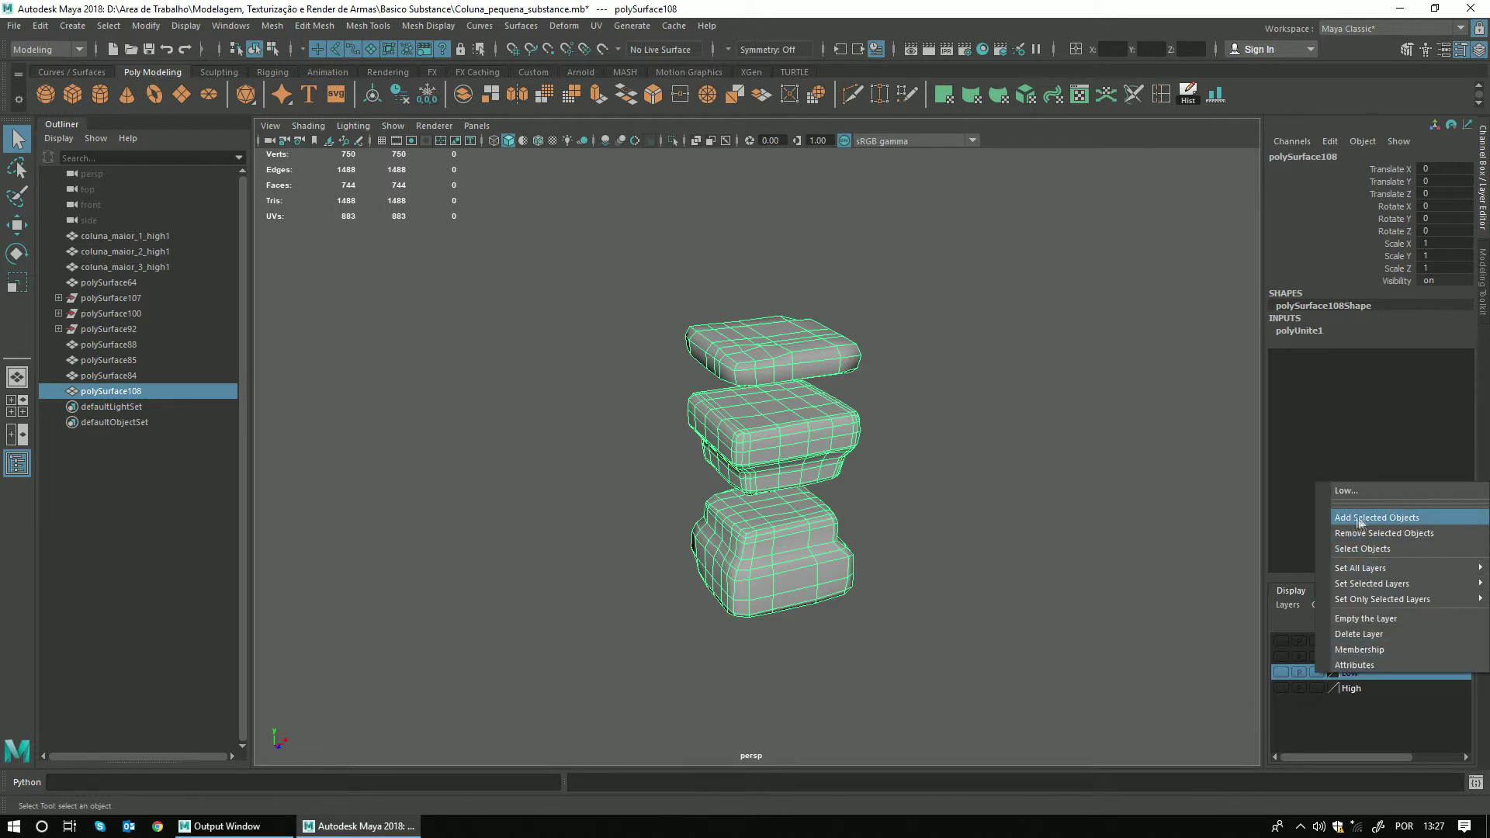
click(1395, 519)
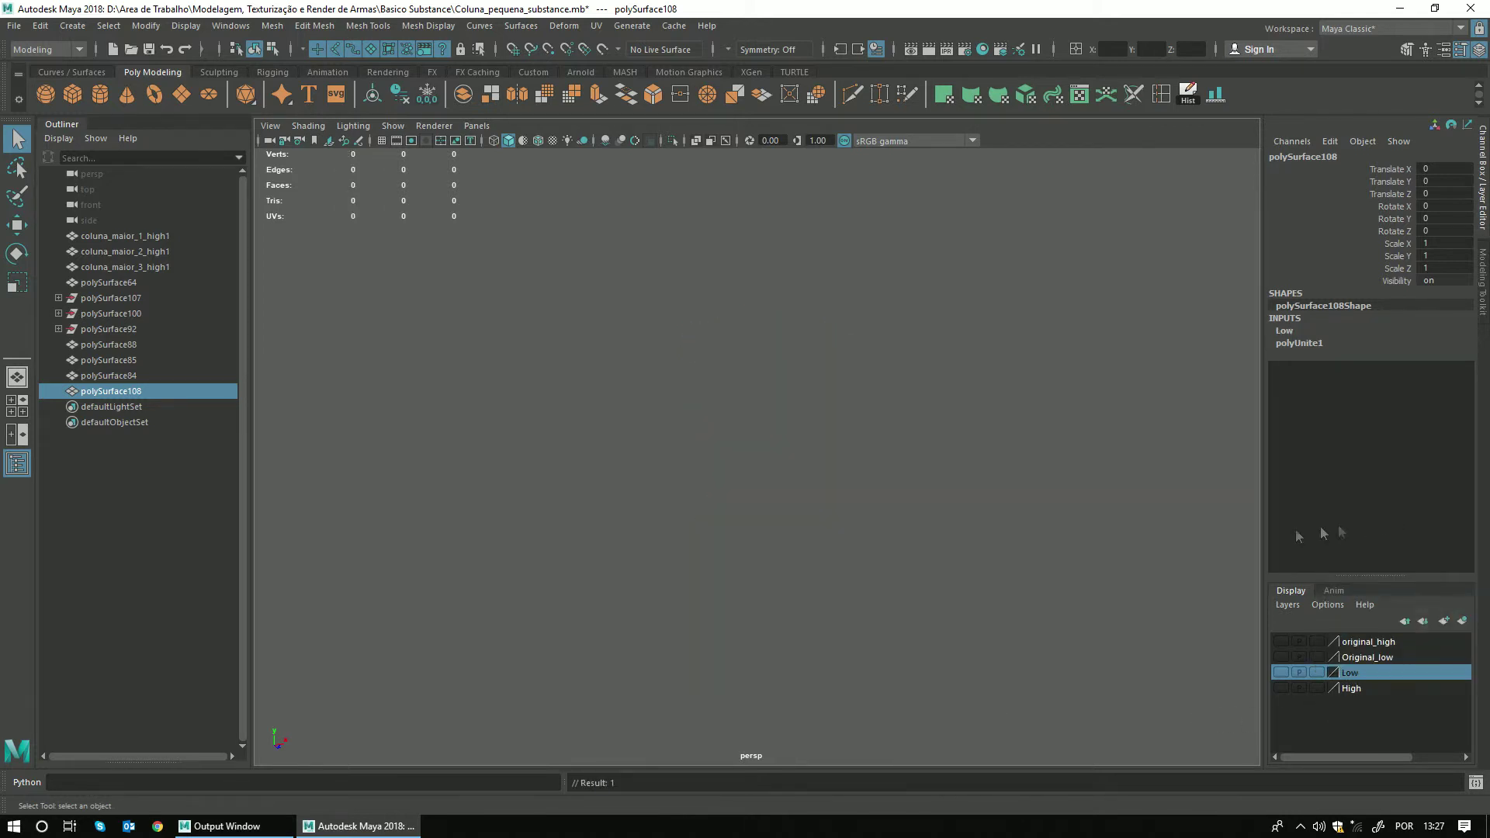
Show the High layer and combine its three high-poly pieces into one mesh, polySurface109.
click(1282, 688)
click(802, 369)
click(799, 431)
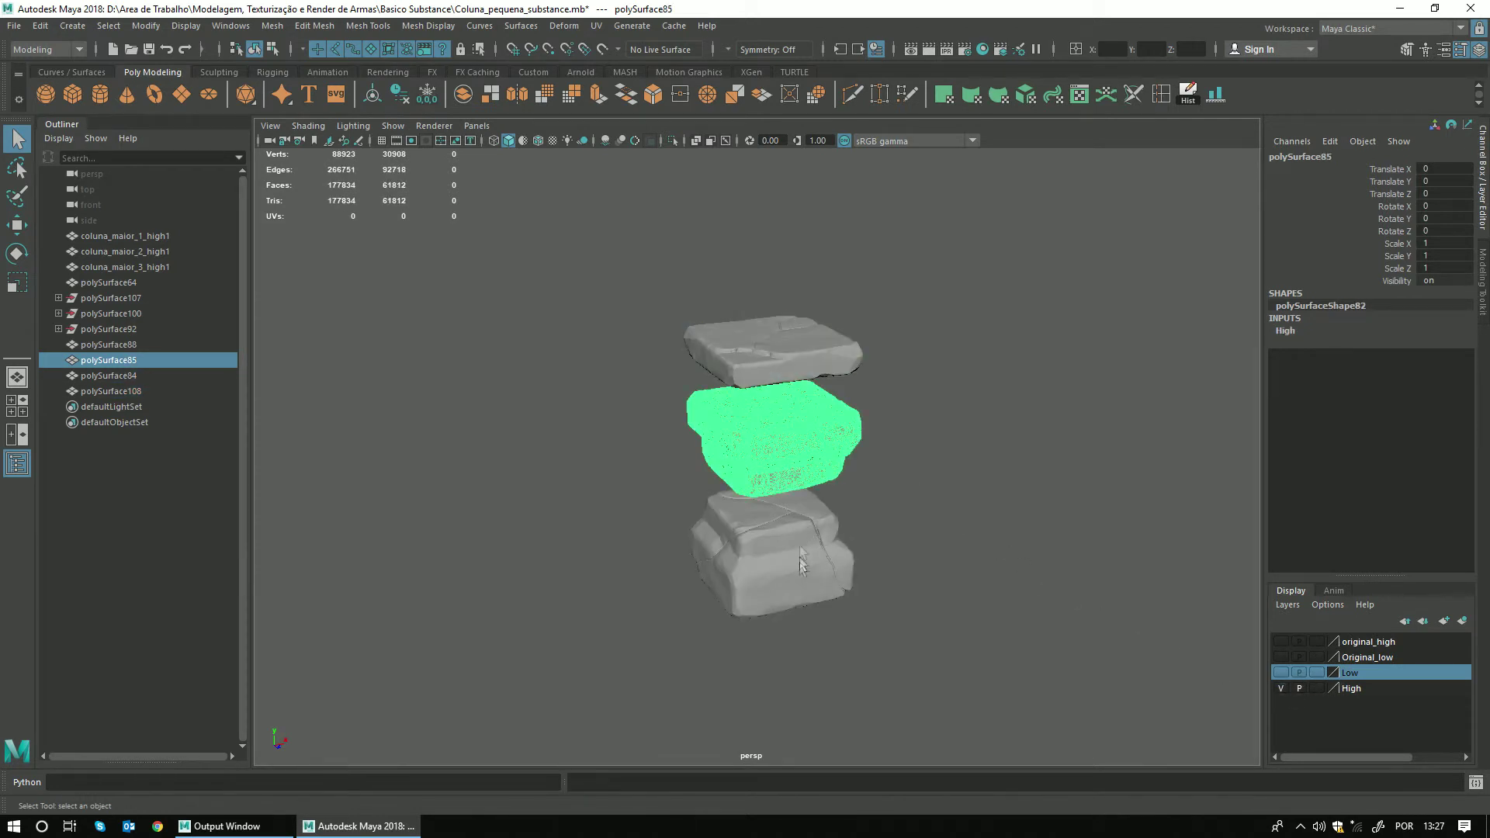
click(802, 563)
drag(1007, 681, 589, 192)
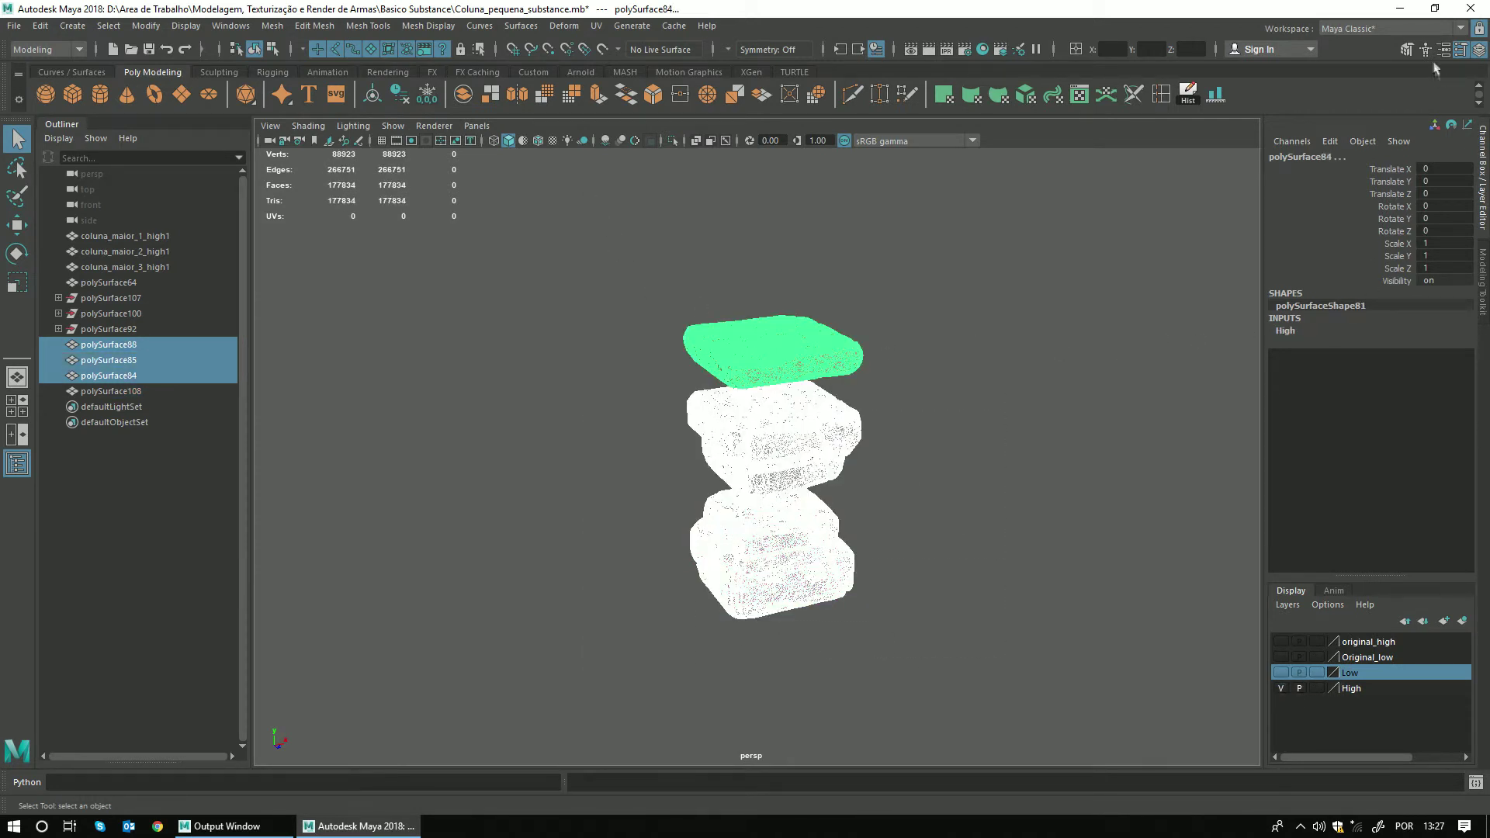
click(1406, 49)
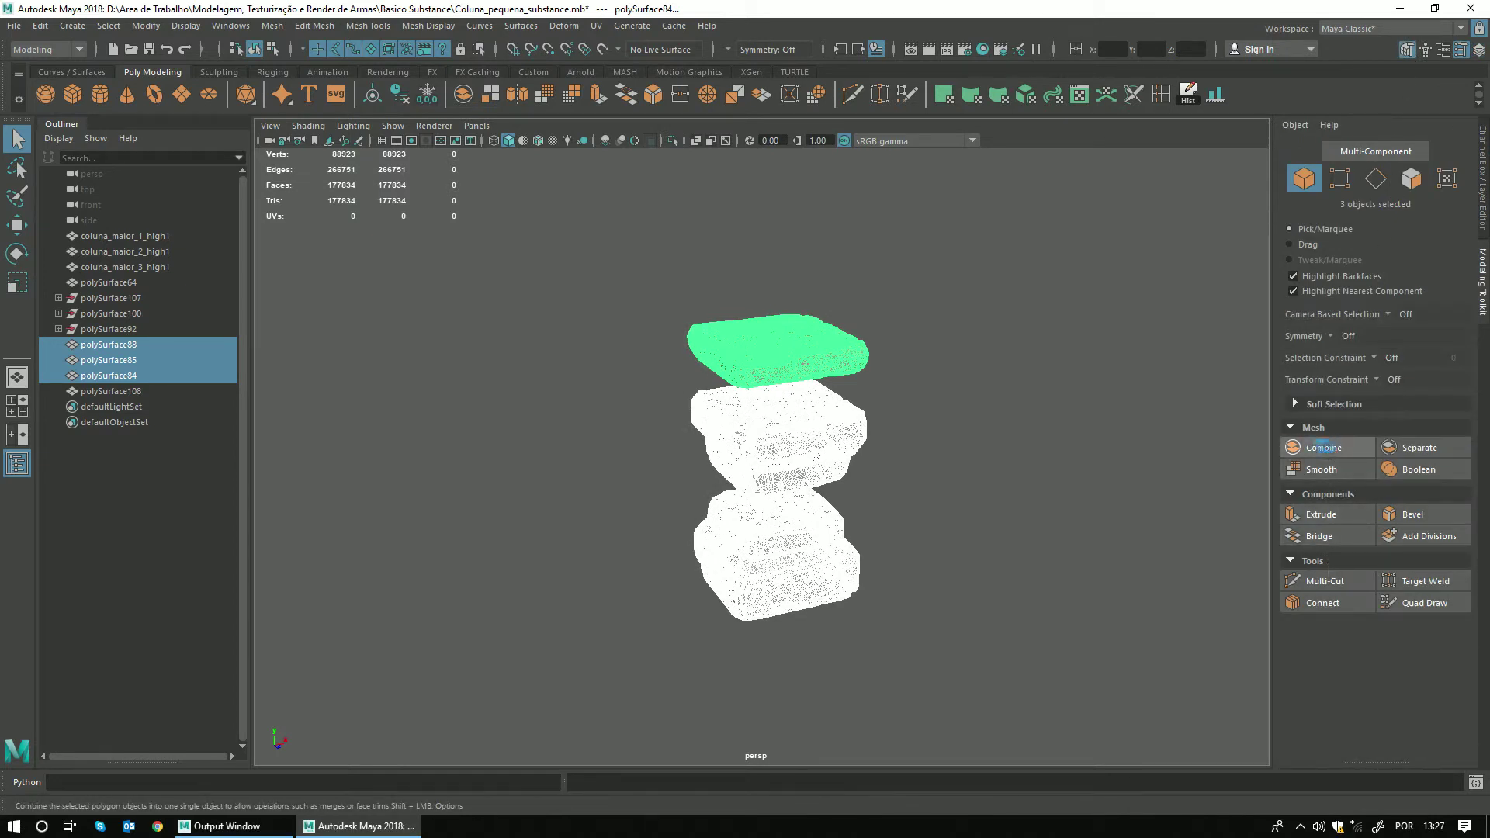
click(1323, 448)
click(1478, 49)
Add the merged high-poly mesh to the High layer and reselect it.
click(1231, 687)
click(1281, 688)
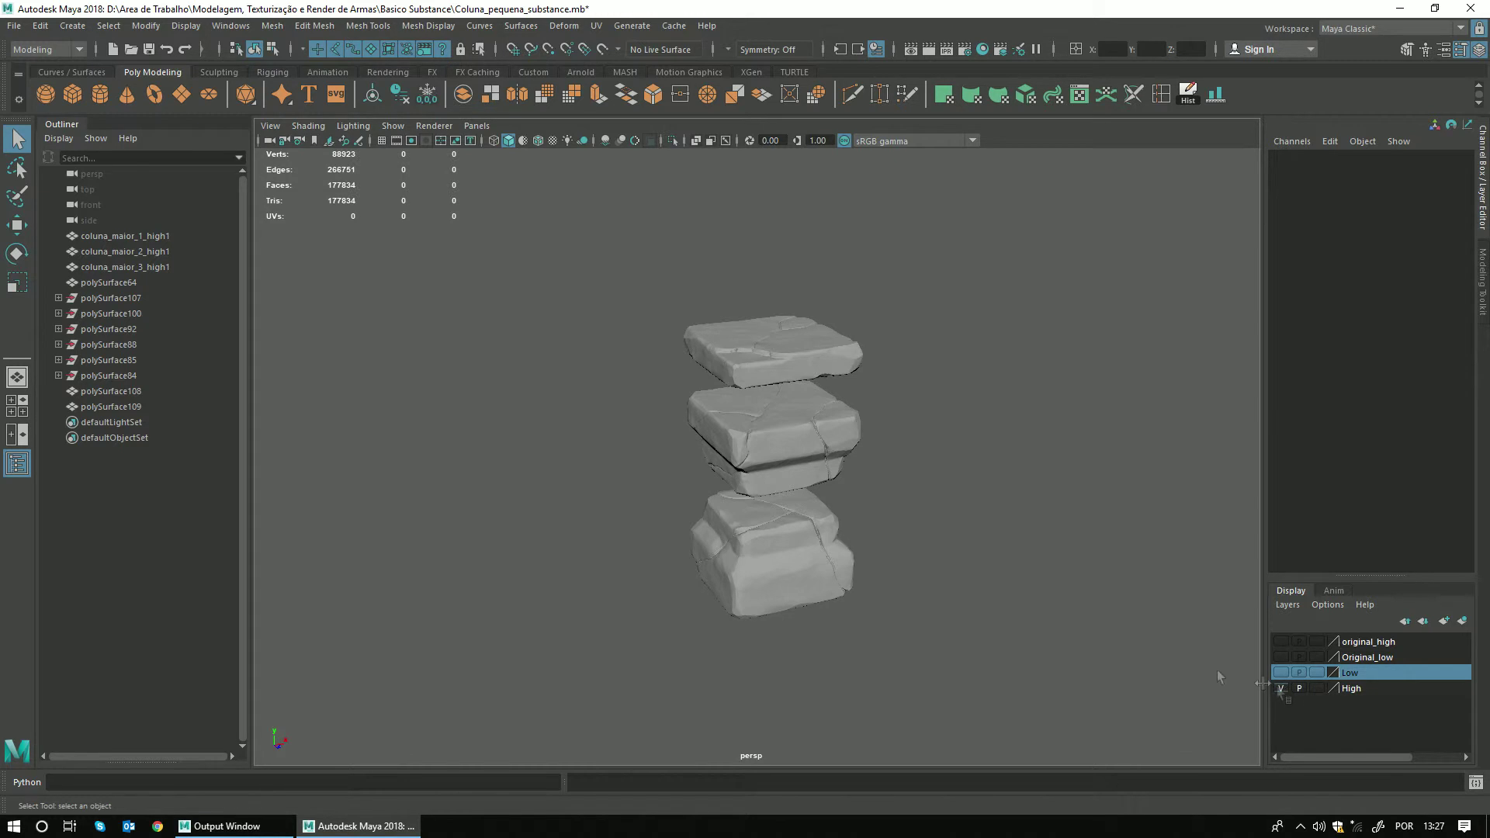
click(802, 371)
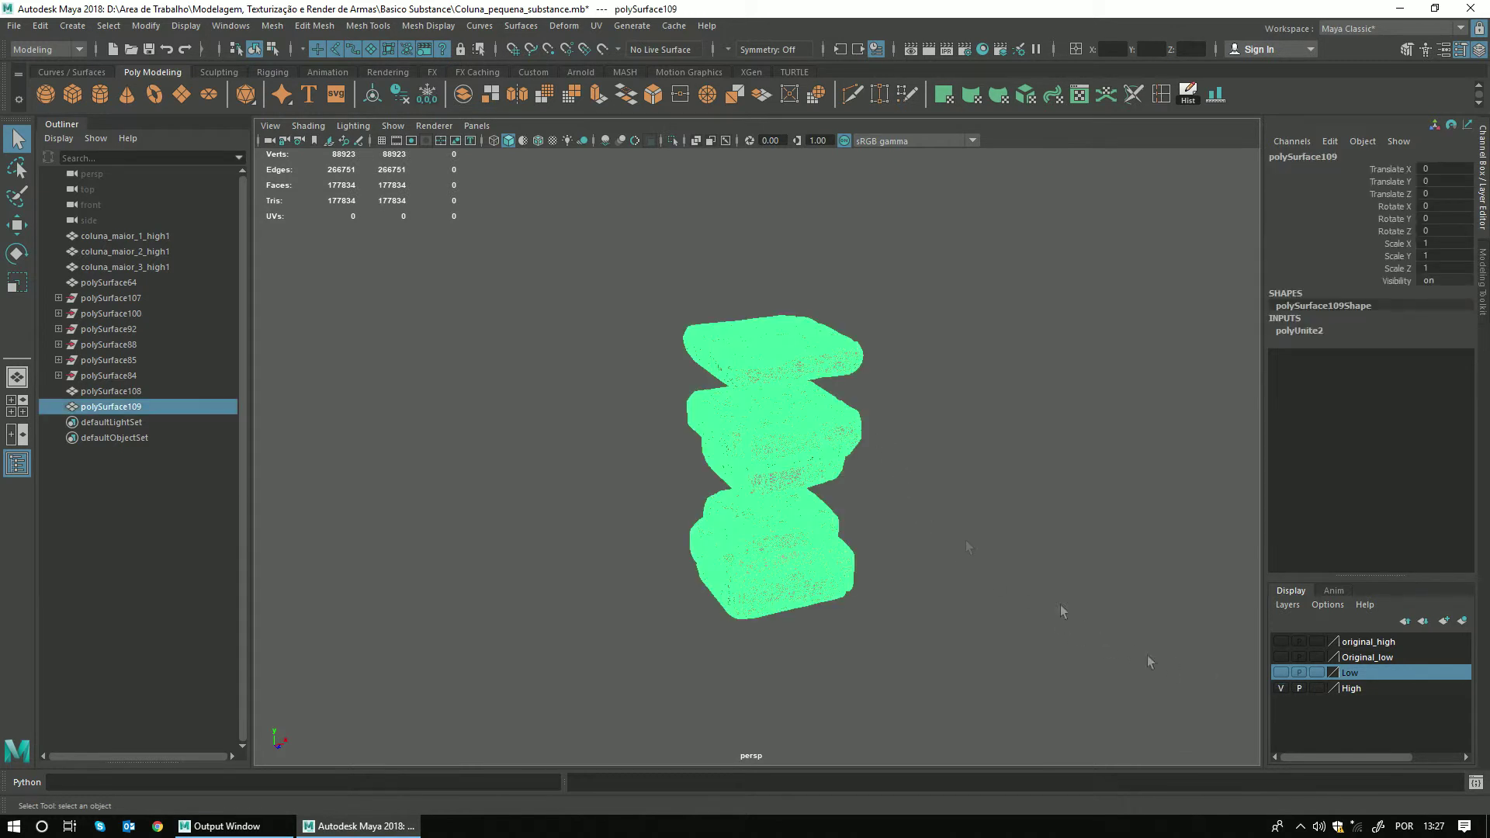
right_click(1347, 688)
click(1380, 536)
click(1049, 574)
click(1280, 688)
click(746, 418)
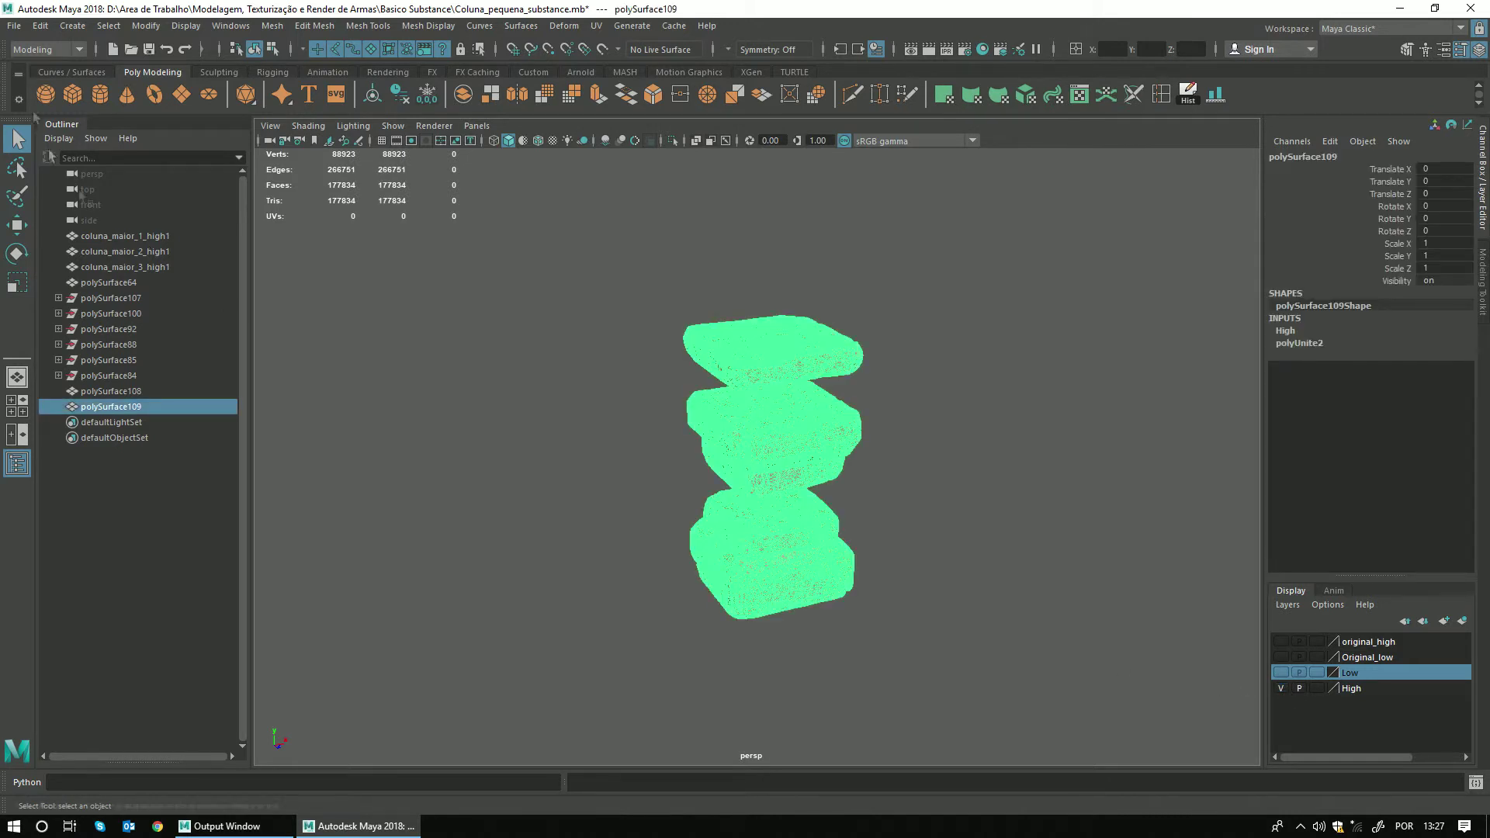
click(14, 25)
Export the selected polySurface109 as coluna_high.obj.
click(65, 228)
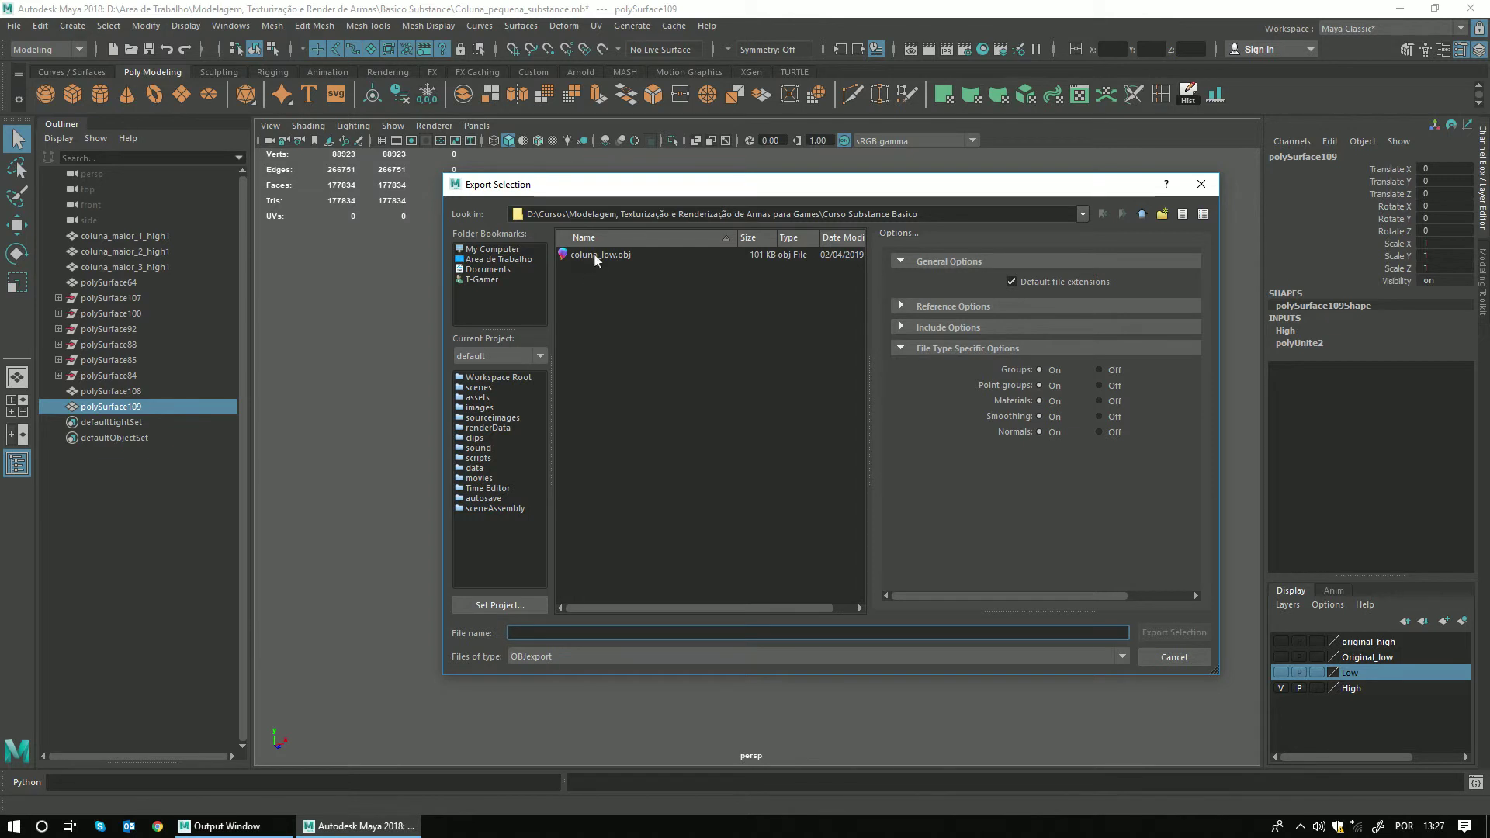
click(601, 255)
click(544, 633)
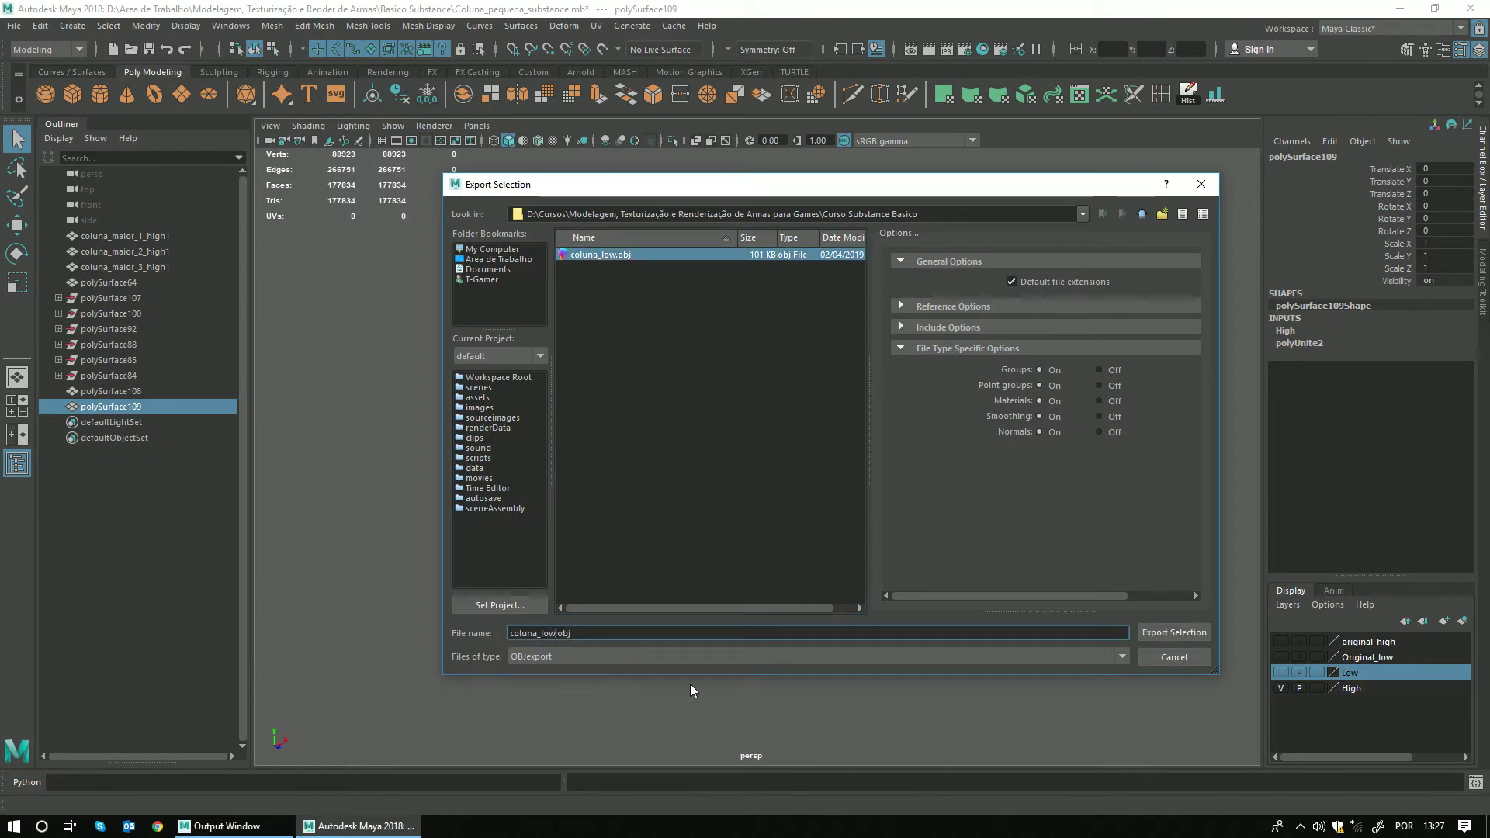
key(BackSpace)
key(BackSpace)
key(BackSpace)
text(high)
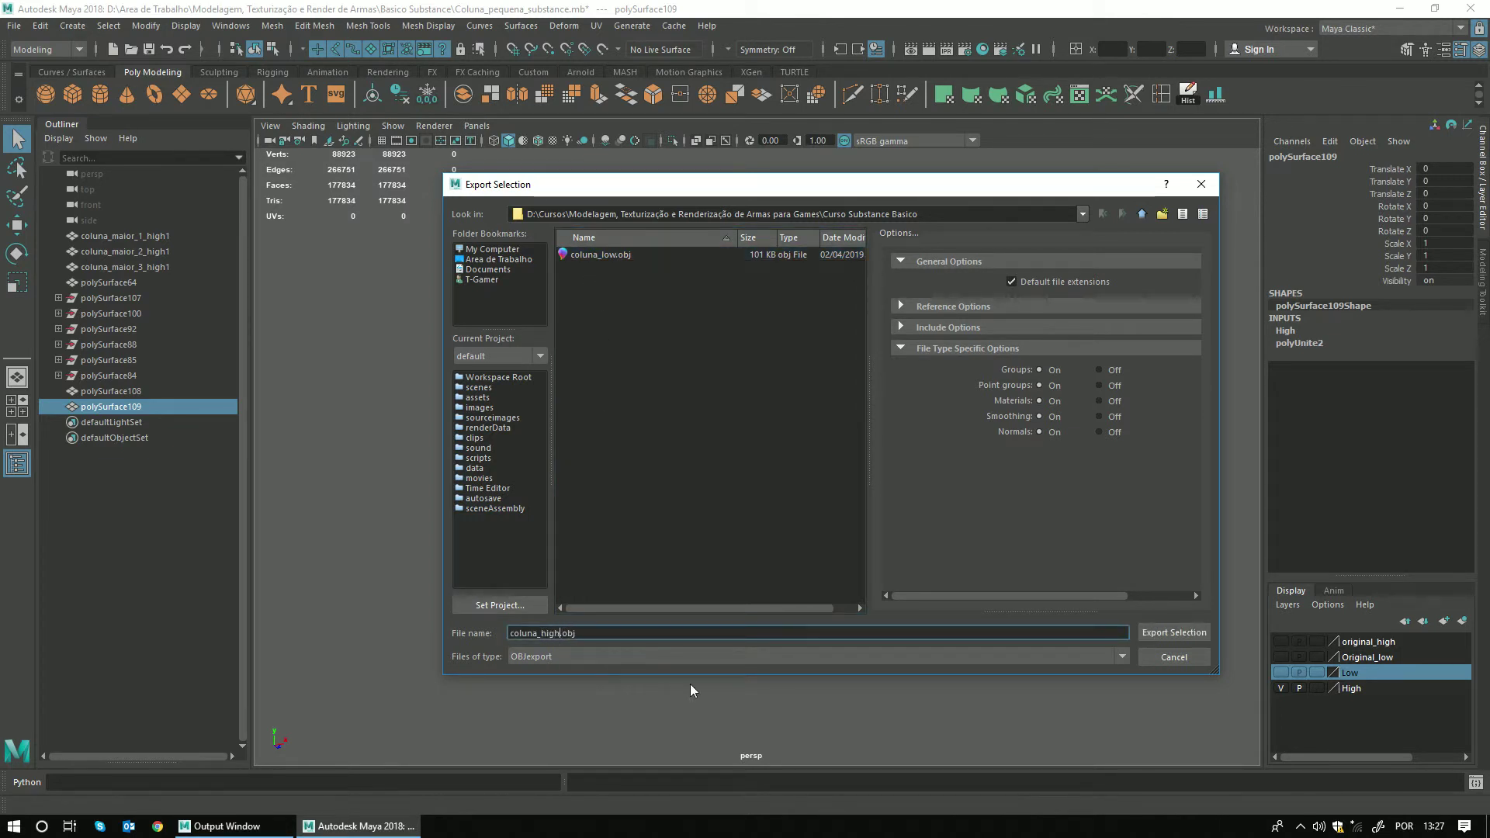
click(1180, 634)
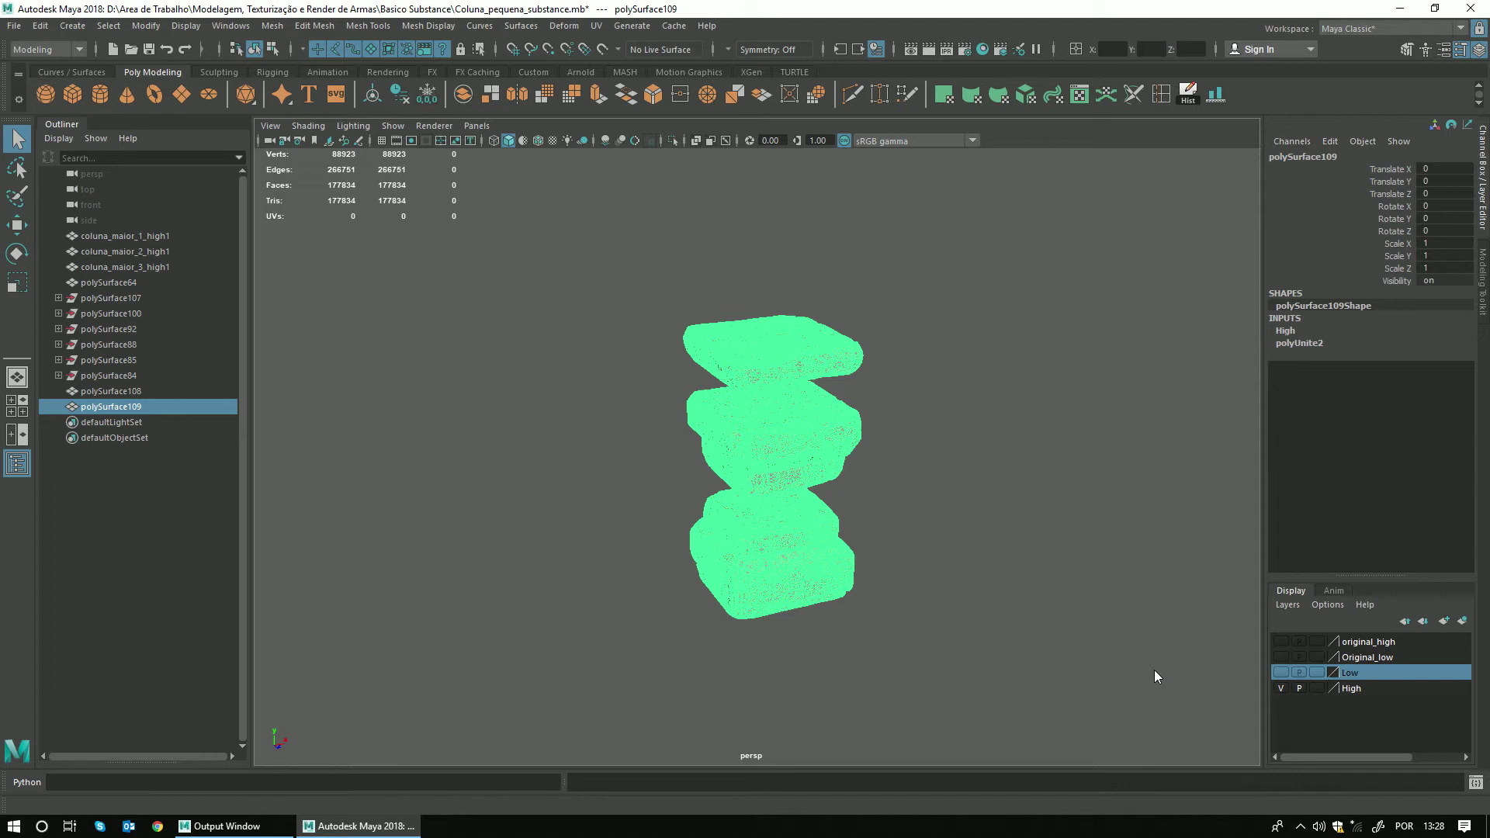
Show Original_low, hide High, and select the original low-poly column polySurface64.
click(1155, 675)
click(1281, 657)
click(1281, 688)
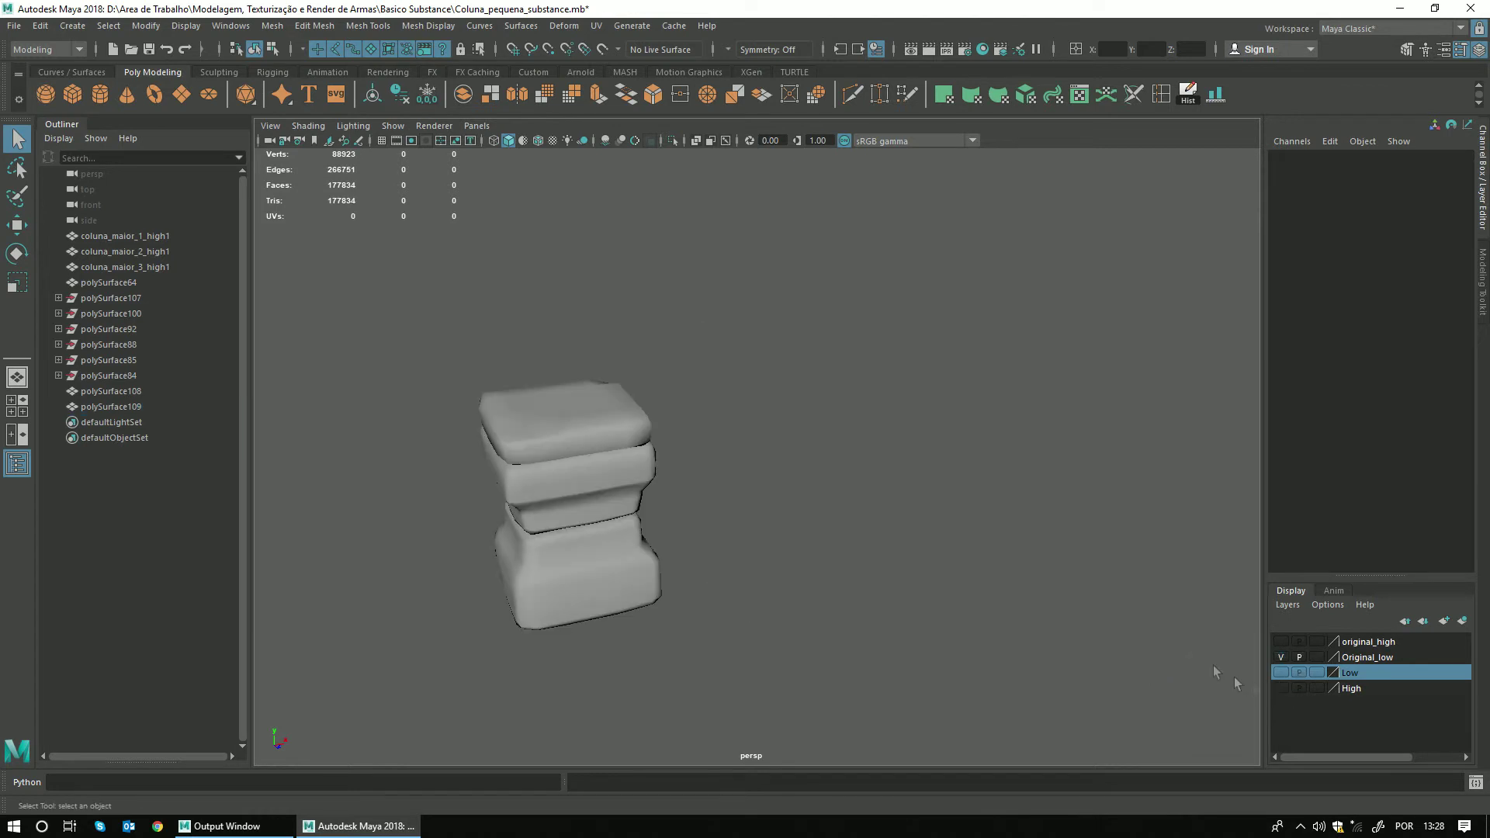
click(574, 468)
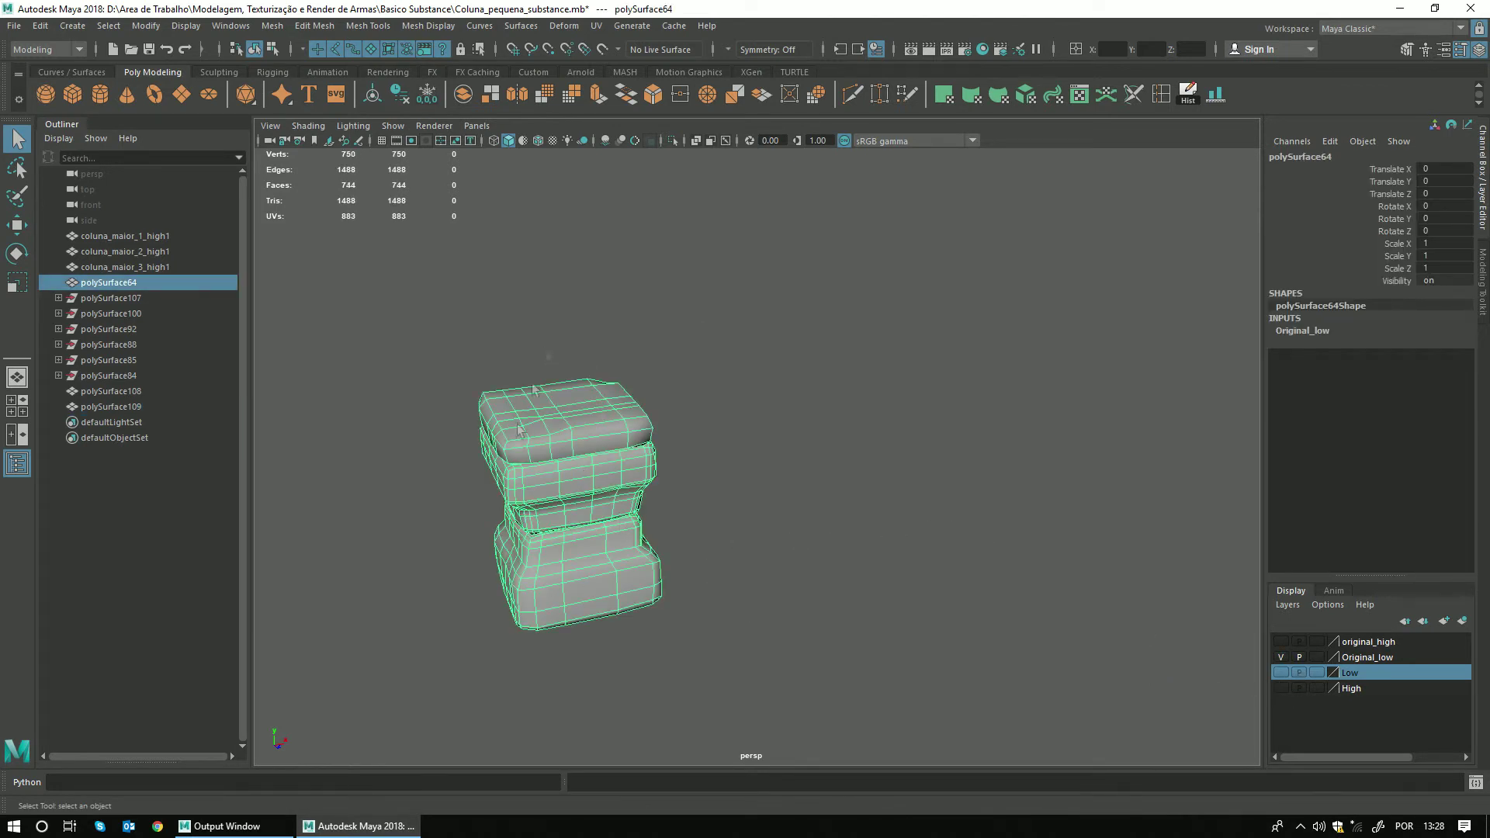
Export the selected column as coluna_low_original.obj.
click(14, 26)
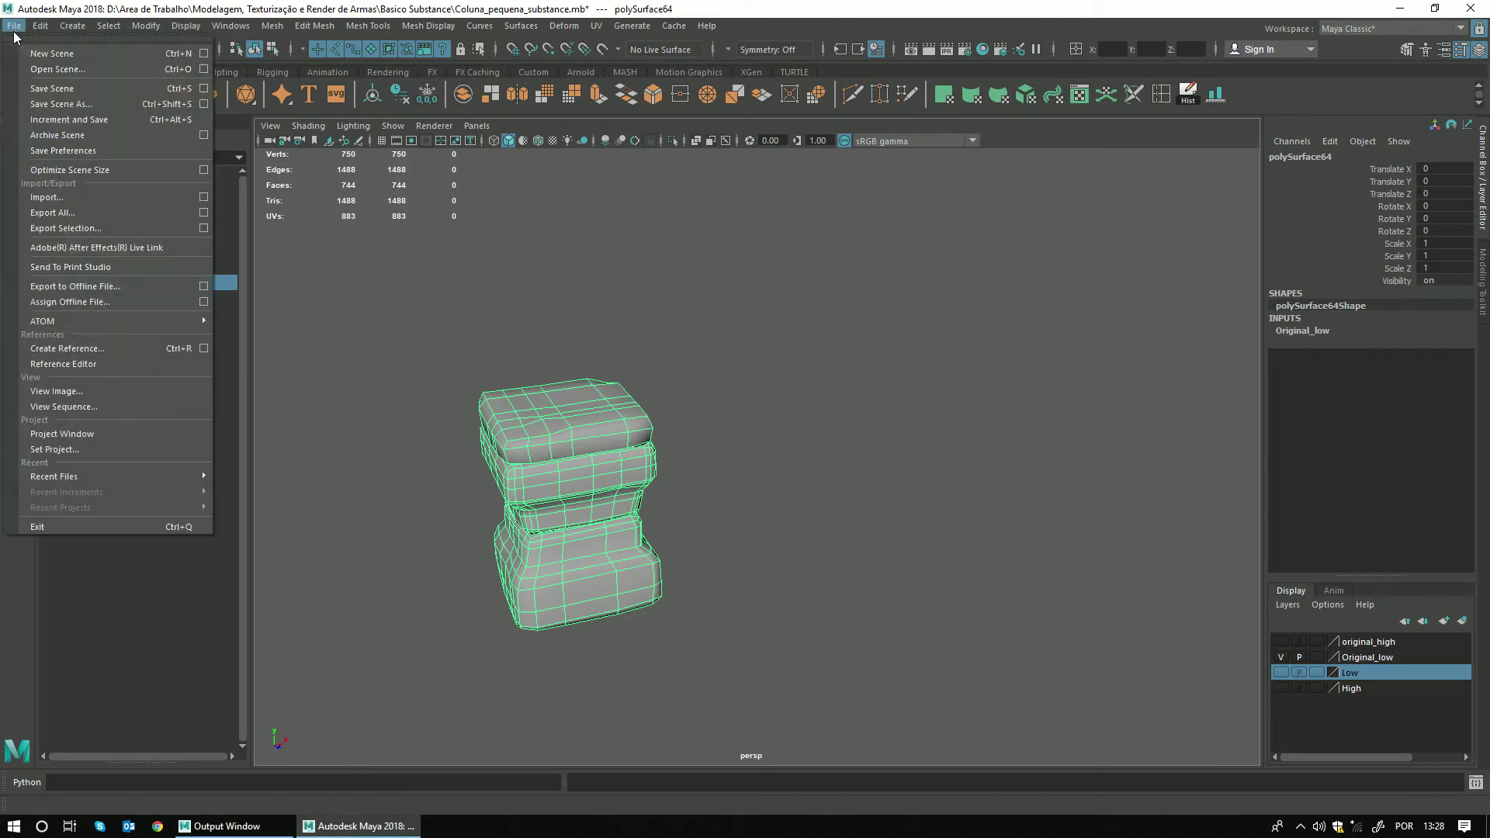
click(54, 228)
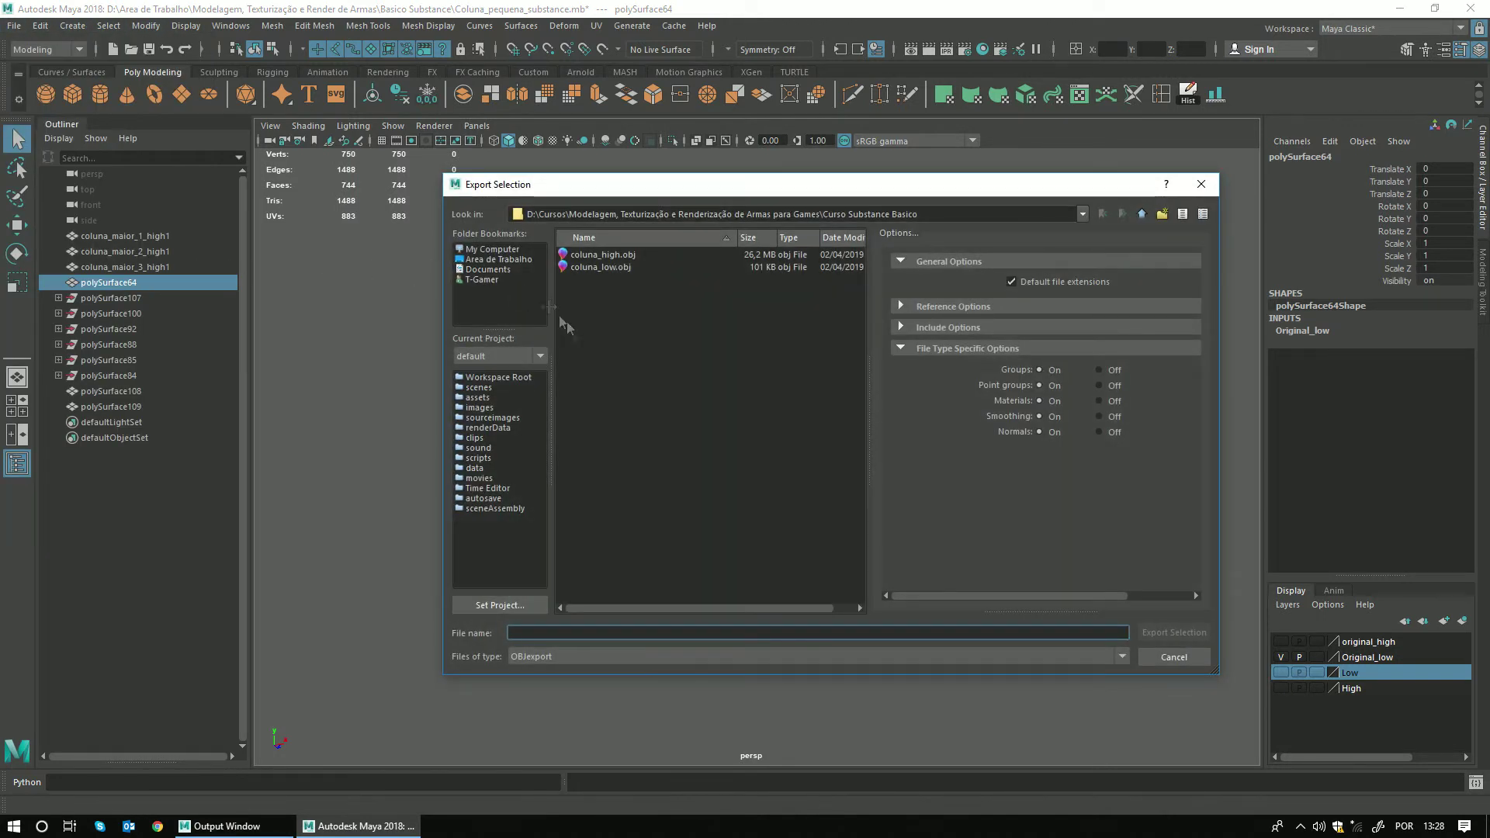
click(603, 268)
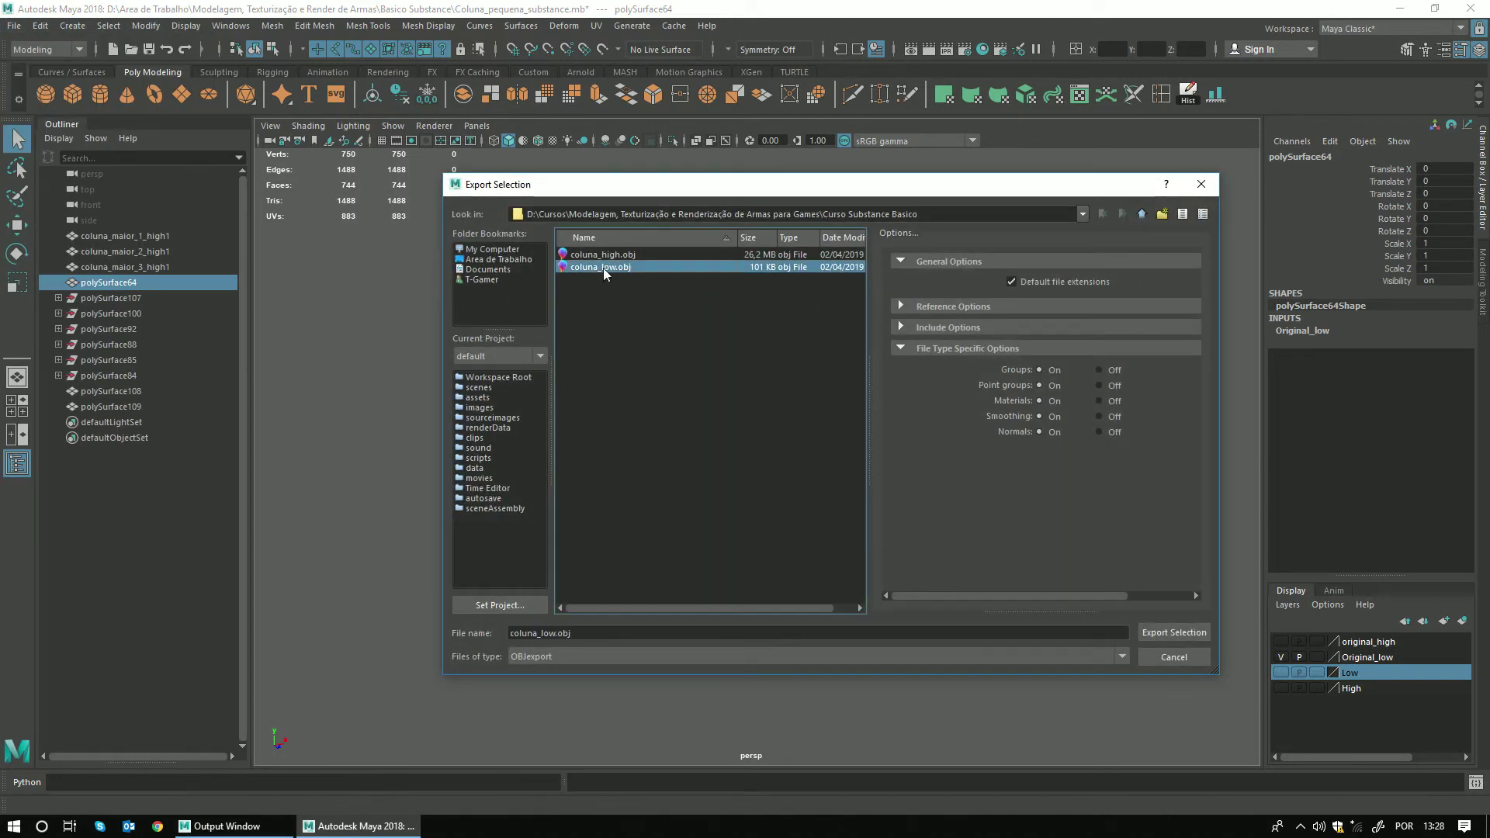
click(552, 634)
text(_)
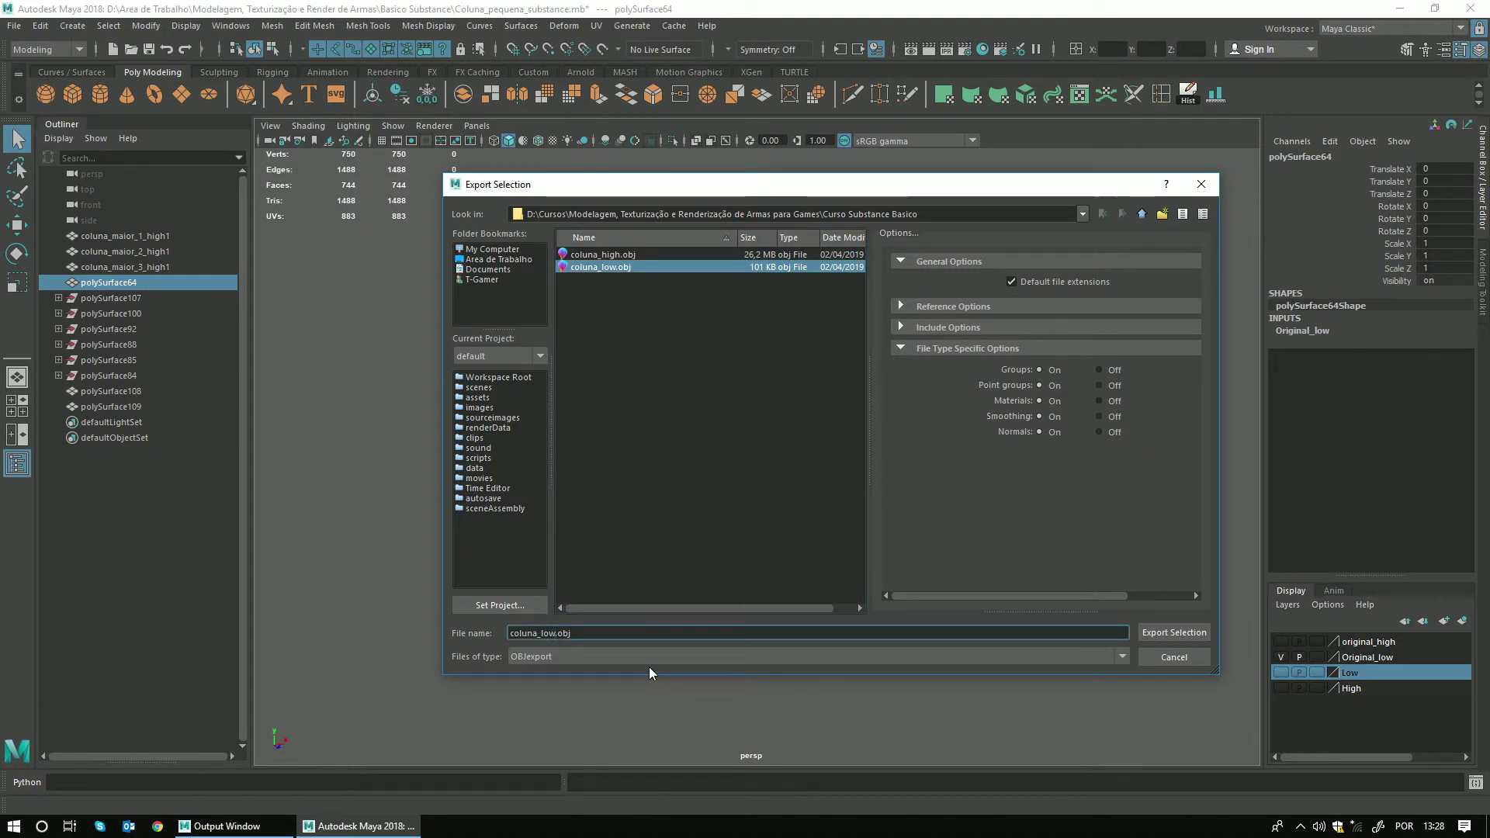
text(original)
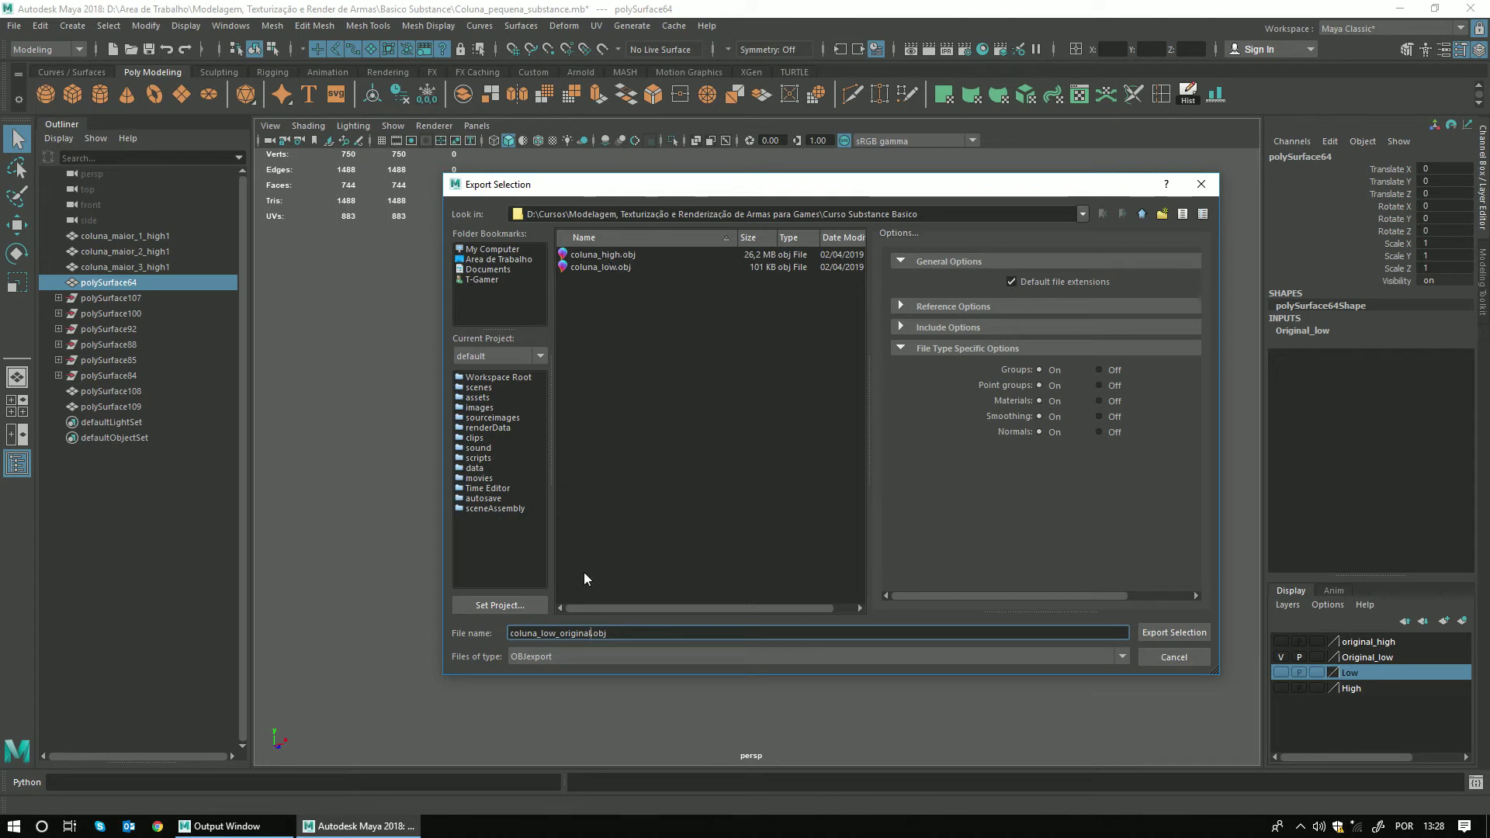
click(1163, 630)
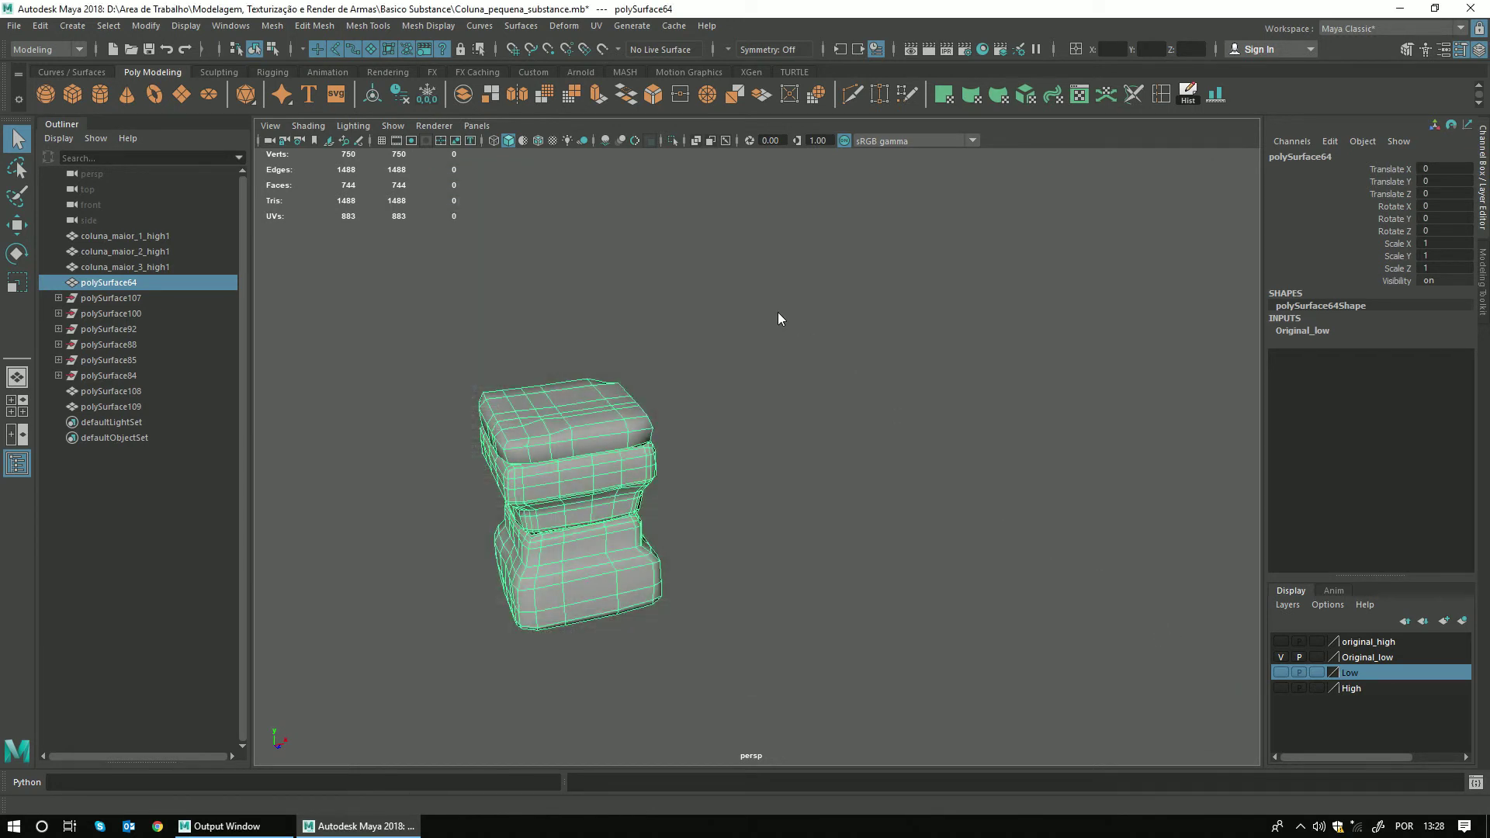